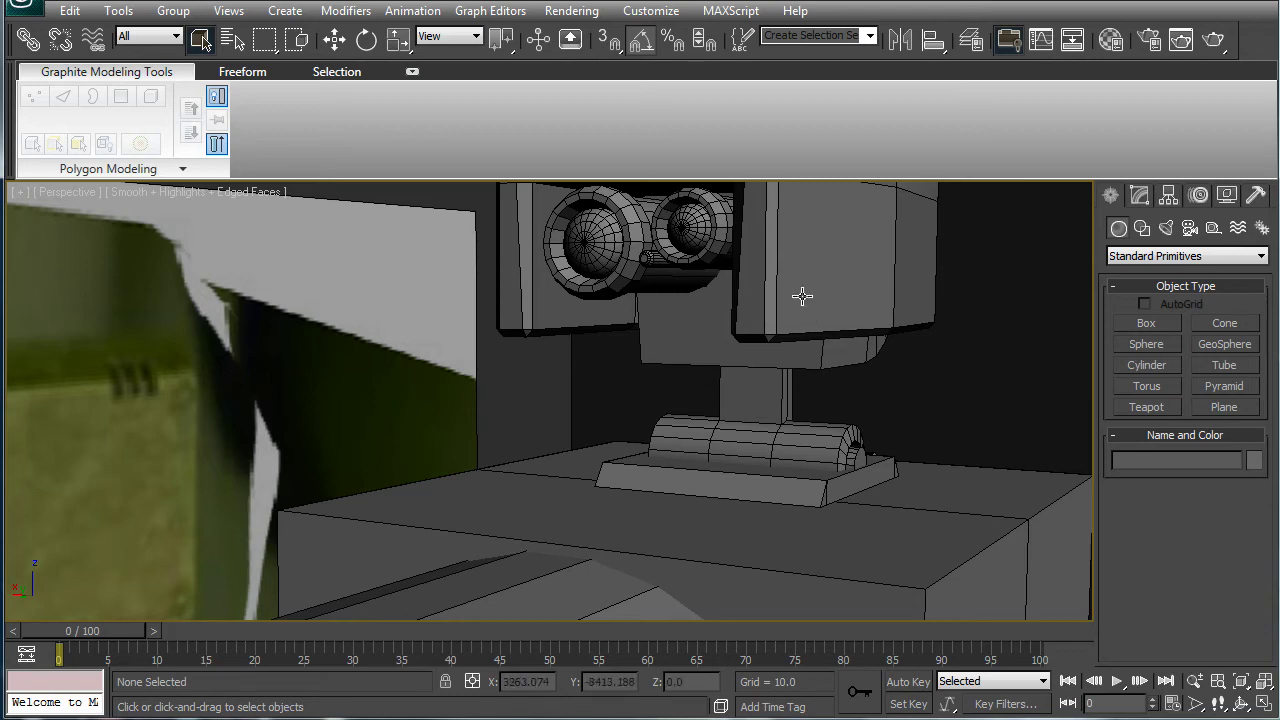
Create an AutoGrid-aligned flat box about 3.7 long, 7.2 wide and 0.45 high at the upper end of the post under the head.
middle_click_drag(818, 323, 704, 290, "alt")
middle_click_drag(704, 290, 696, 354)
scroll(702, 379, "up", 5)
middle_click_drag(757, 466, 724, 414)
middle_click_drag(805, 386, 627, 412)
left_click(1140, 325)
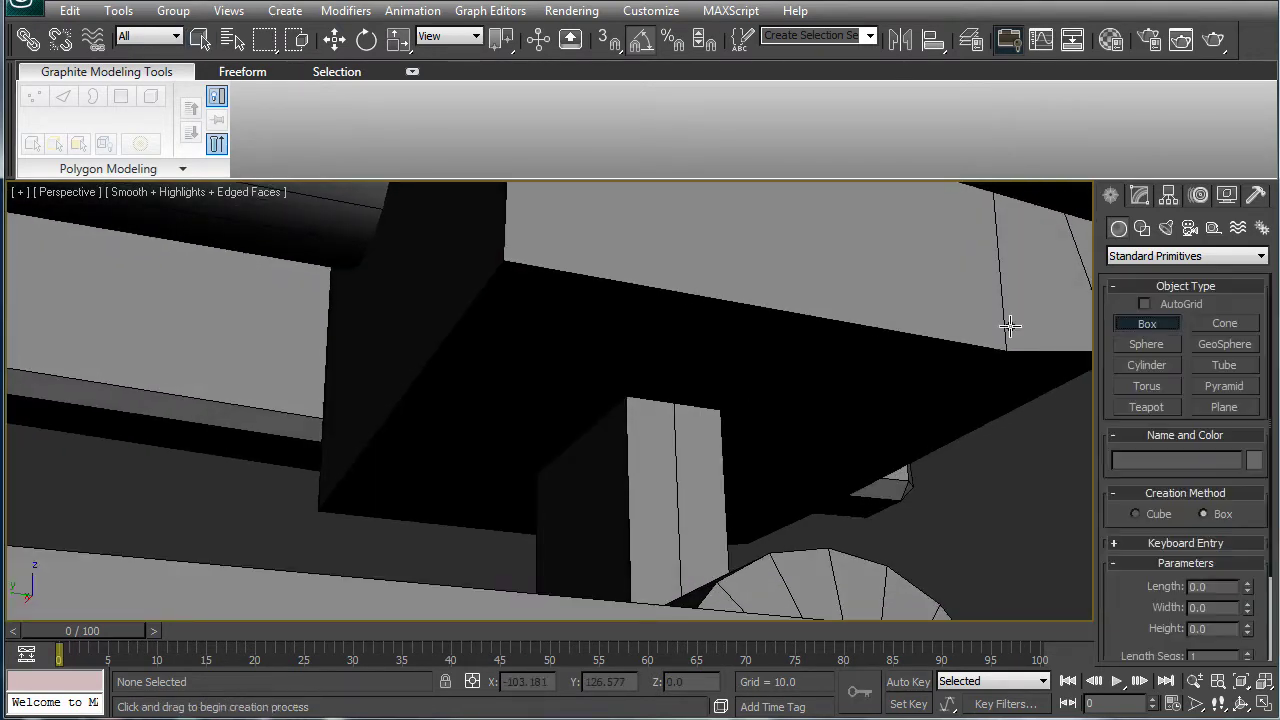
left_click(652, 430)
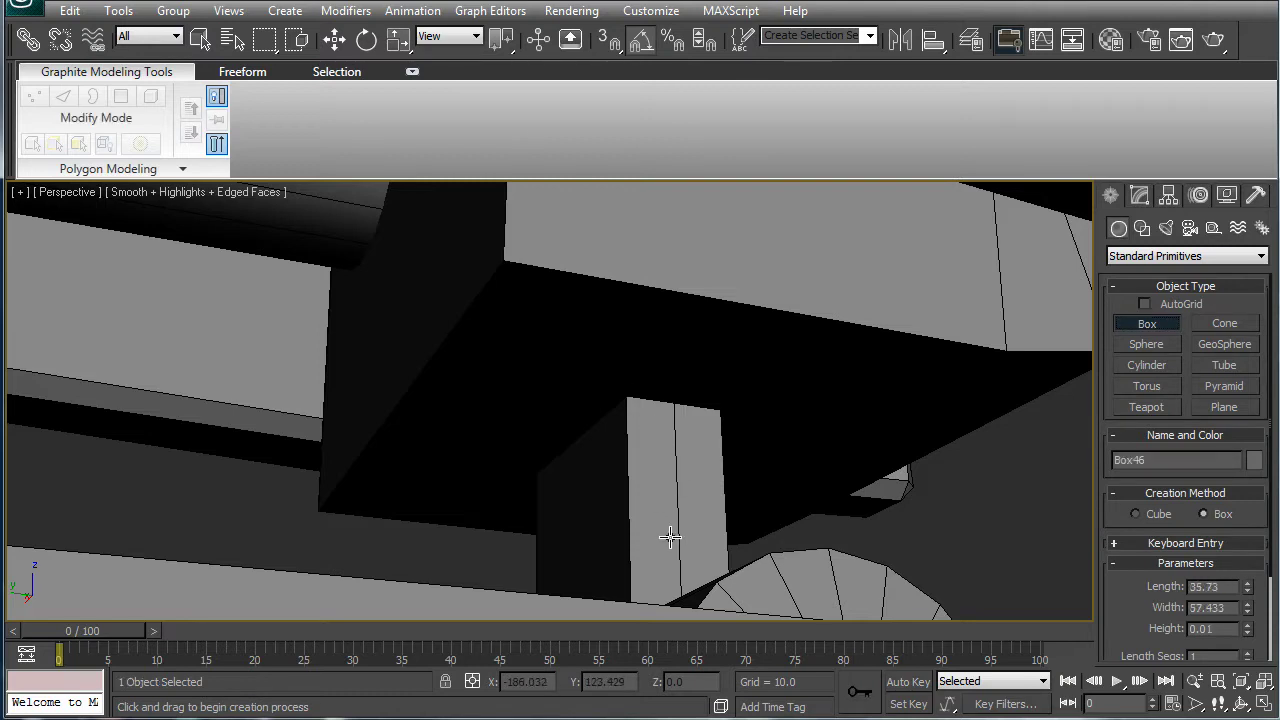
left_click(1136, 326)
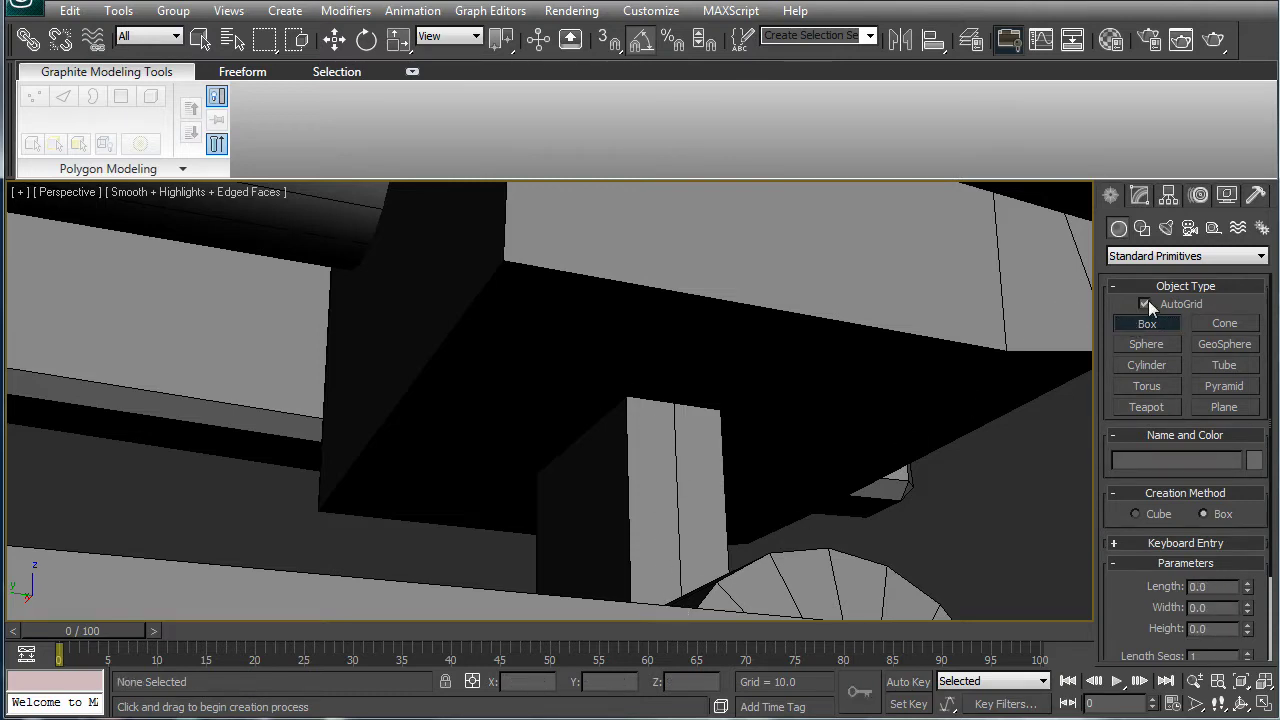
left_click_drag(615, 372, 636, 533)
left_click(640, 554)
Move the flat box into line with the post's upper end, working from the front and left views.
middle_click_drag(640, 554, 756, 438, "alt")
scroll(755, 437, "down", 5)
key("f")
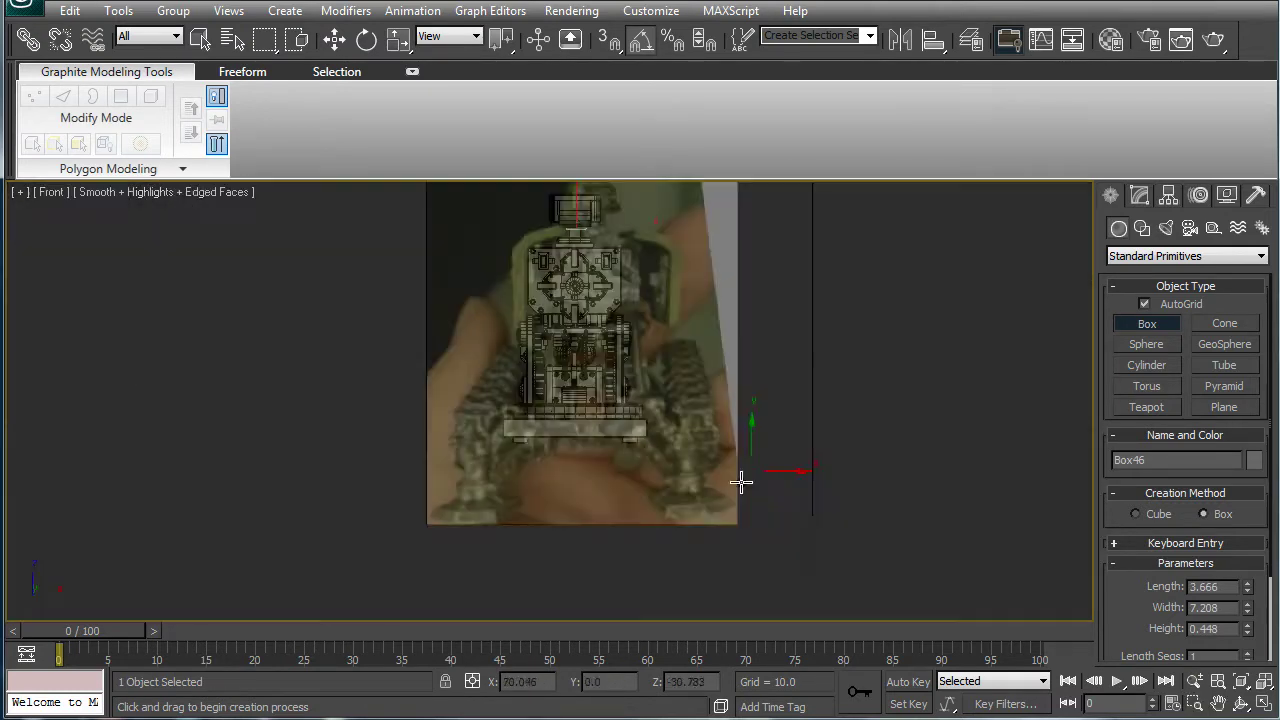
scroll(755, 372, "up", 8)
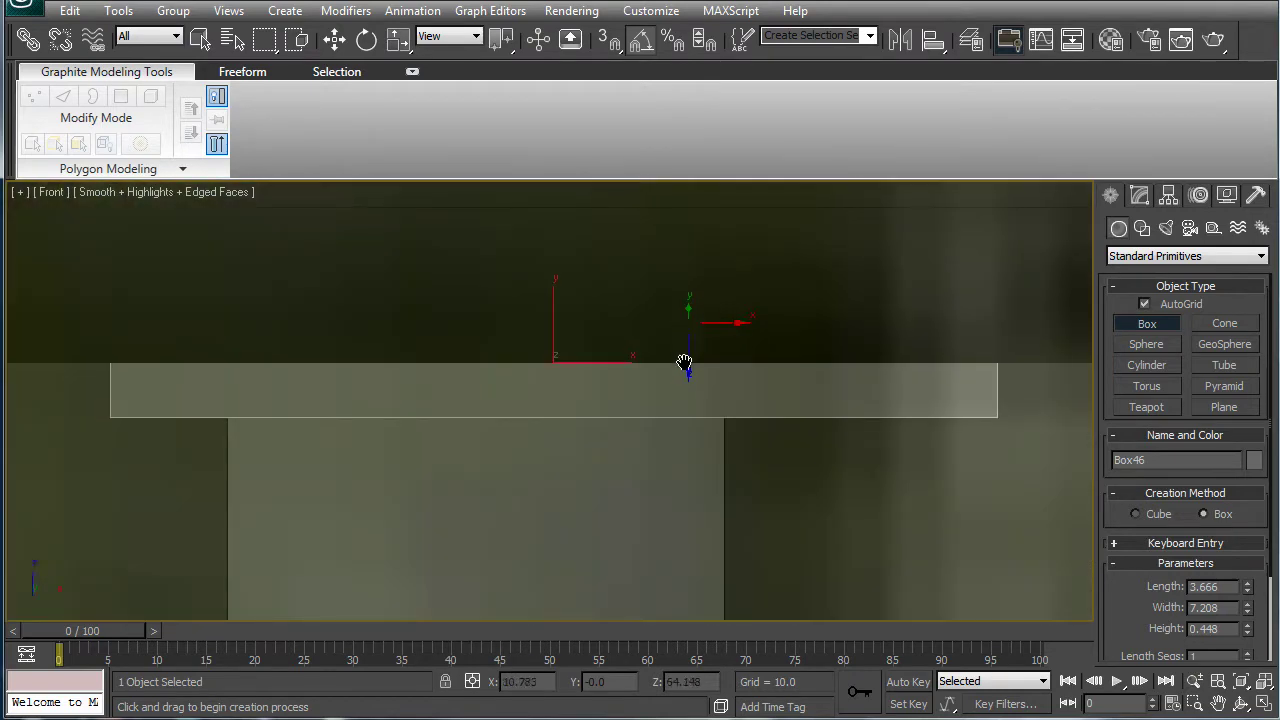
scroll(698, 366, "down", 3)
scroll(698, 366, "up", 5)
middle_click_drag(687, 392, 717, 376)
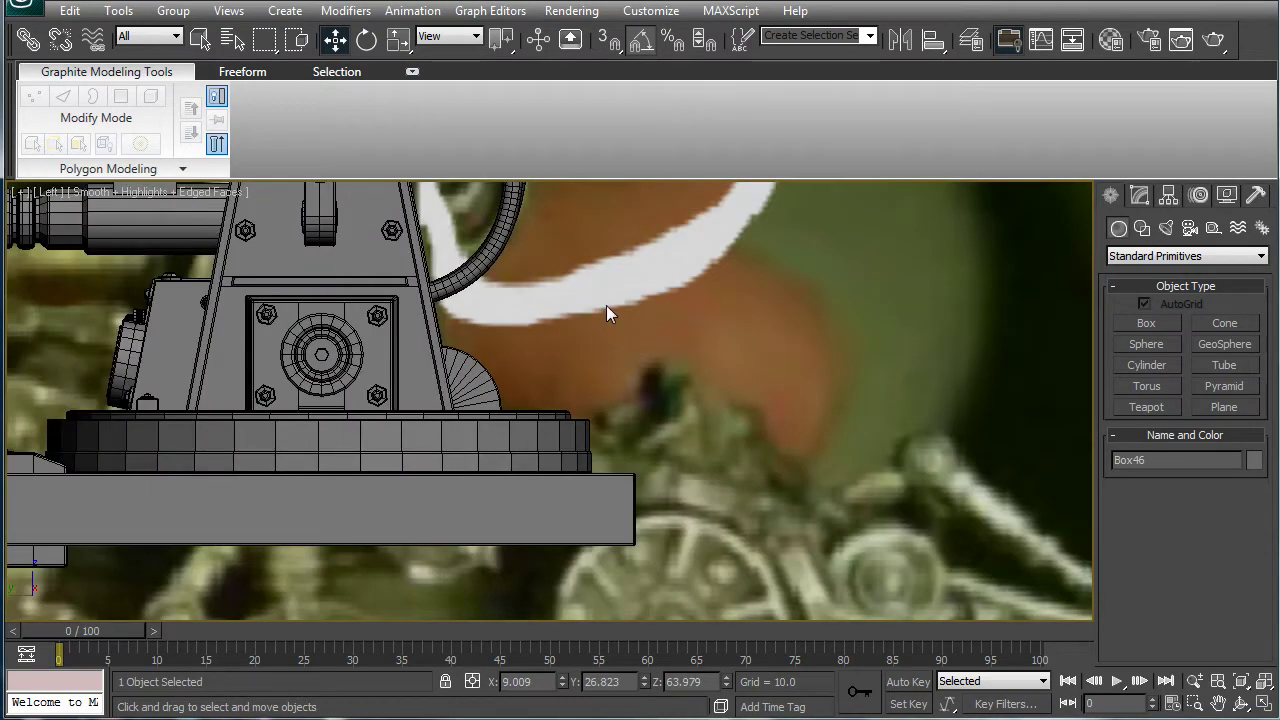
key("z")
scroll(608, 340, "down", 3)
left_click_drag(604, 370, 576, 370)
key("r")
key("w")
Scale the flat box down to about 67% along X and Y so it forms a small collar around the post.
key("p")
key("z")
middle_click_drag(527, 379, 590, 365, "alt")
scroll(678, 406, "down", 5)
key("r")
left_click_drag(619, 395, 583, 388)
key("ctrl+s")
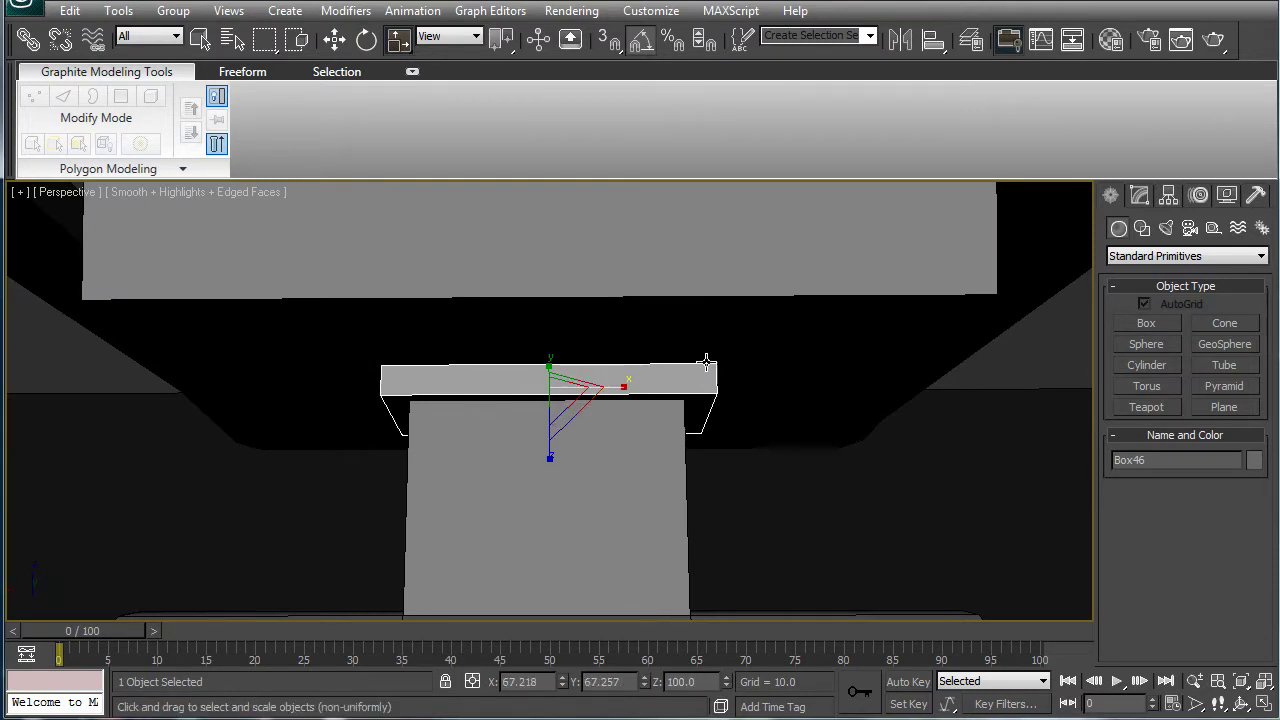
Select the collar's underside polygon, grow the selection to the adjoining faces, and convert it to an edge selection.
key("1")
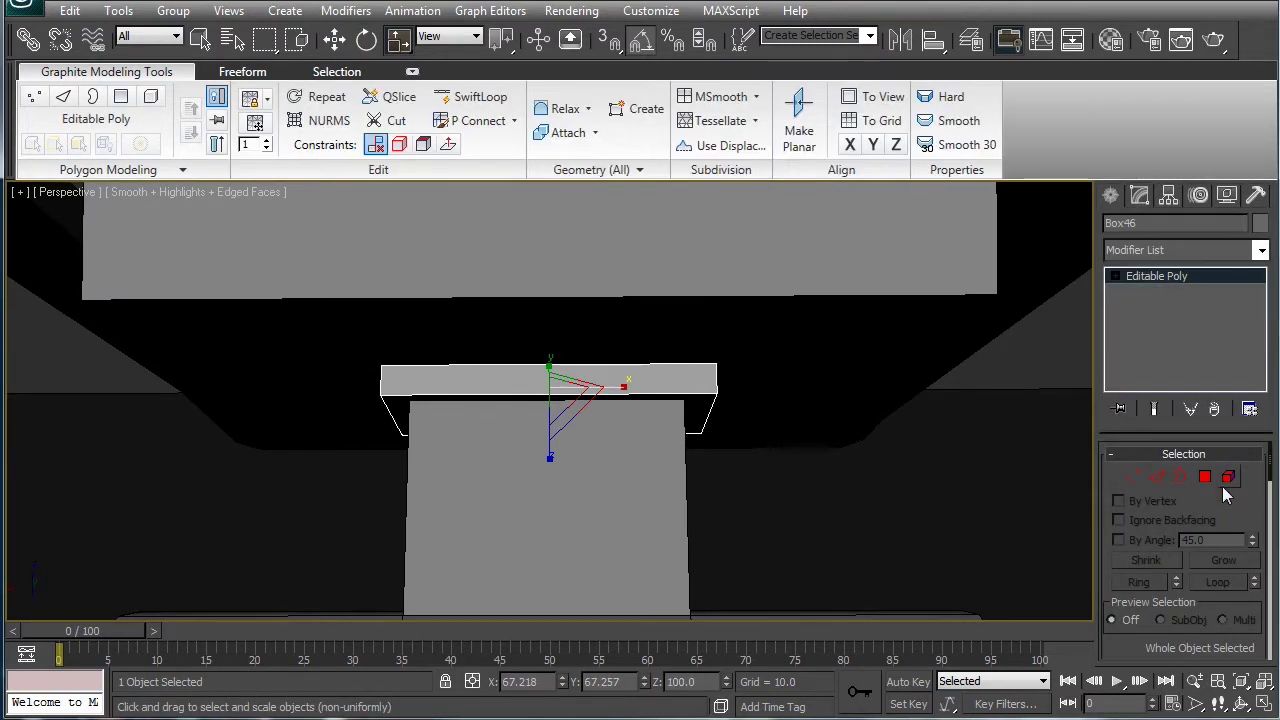
left_click(1205, 478)
key("4")
left_click(607, 401)
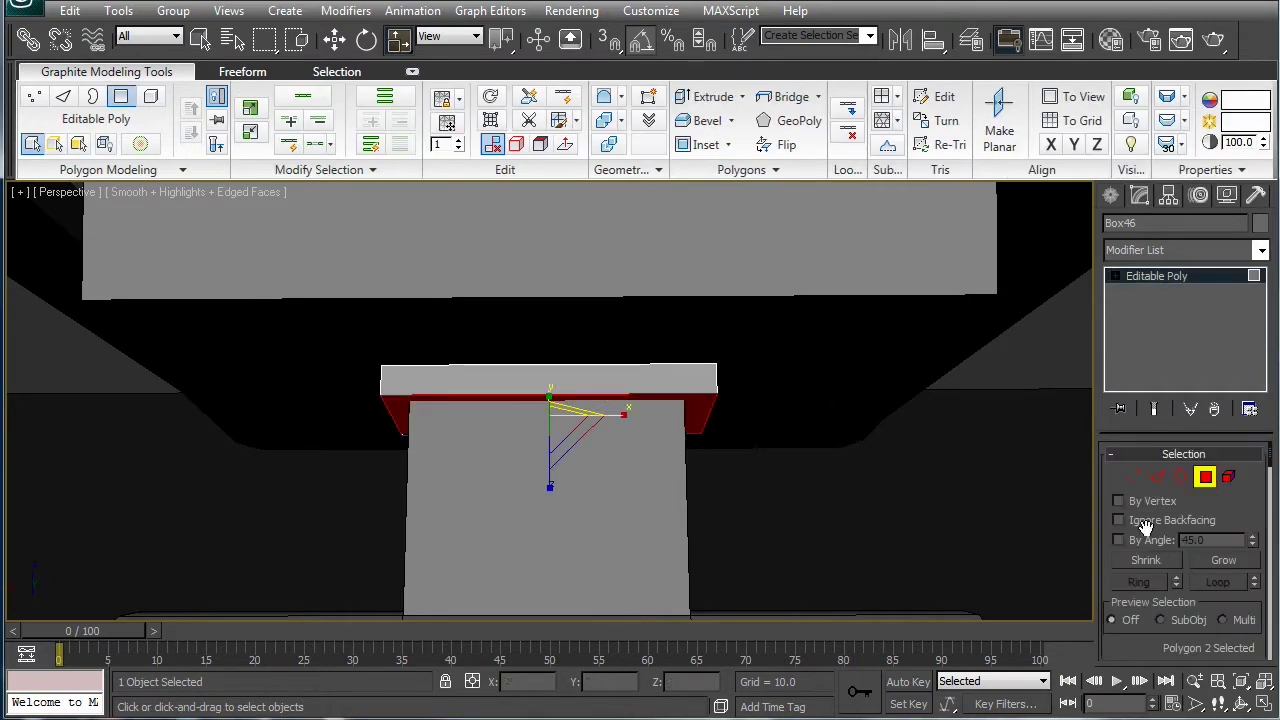
left_click(1210, 560)
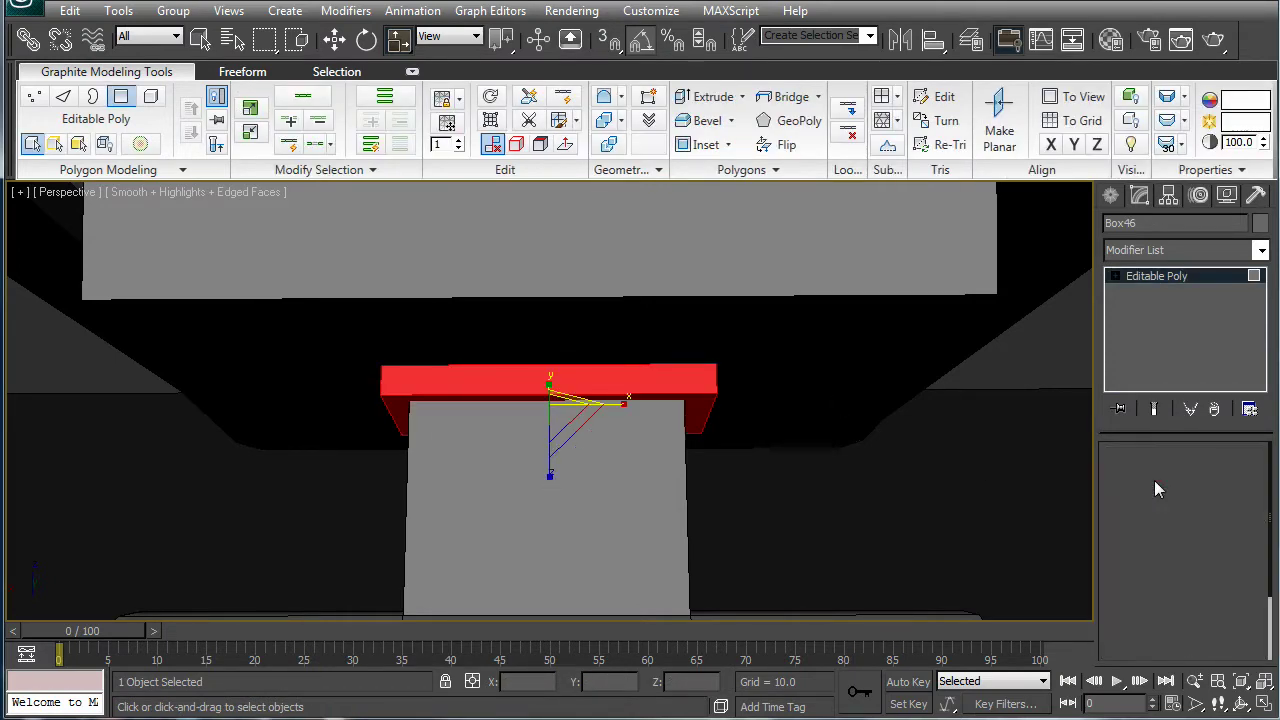
left_click(1154, 480)
left_click_drag(1158, 624, 1130, 391)
Chamfer the collar's selected edges by 0.05 with one segment.
left_click(1172, 563)
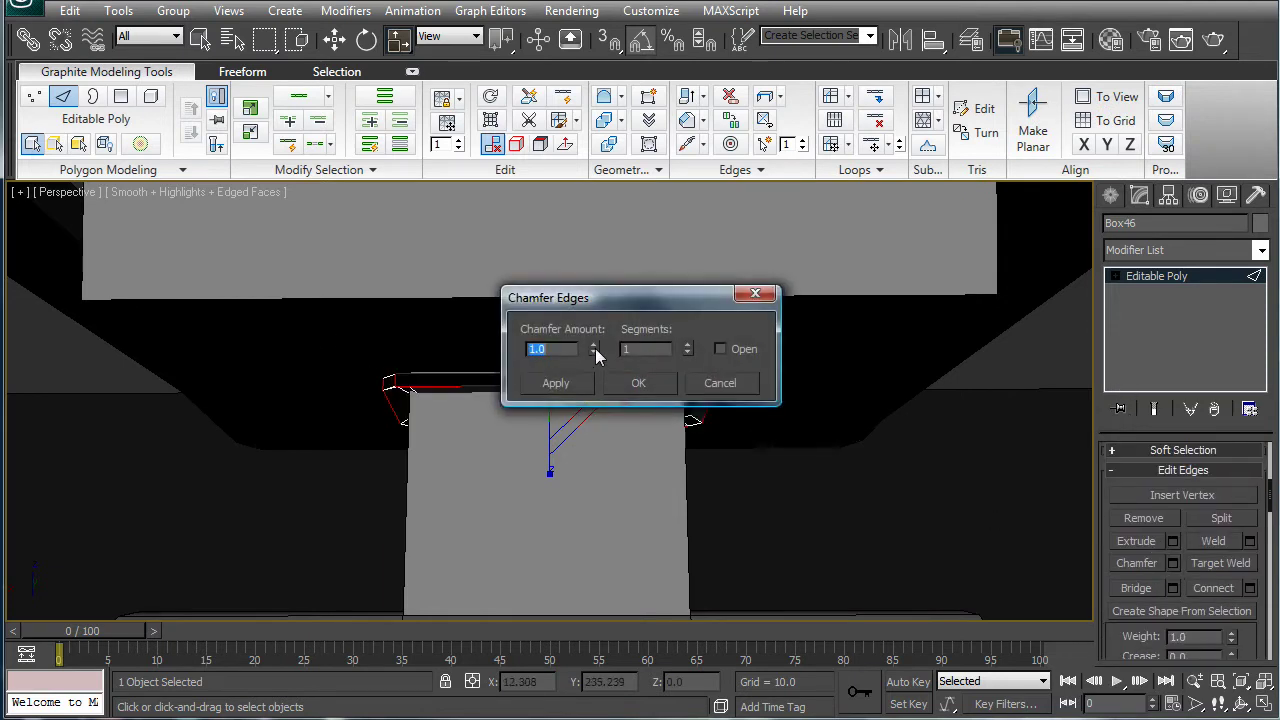
left_click_drag(594, 350, 601, 445)
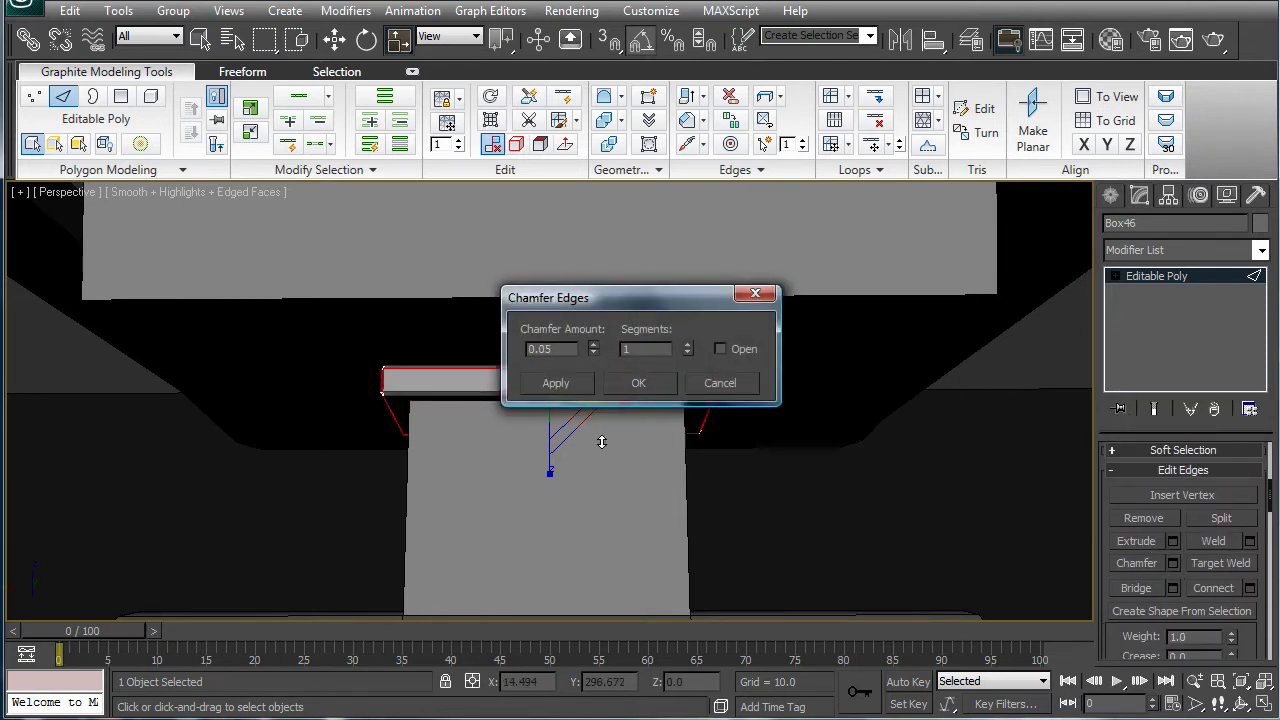
middle_click_drag(300, 270, 143, 265)
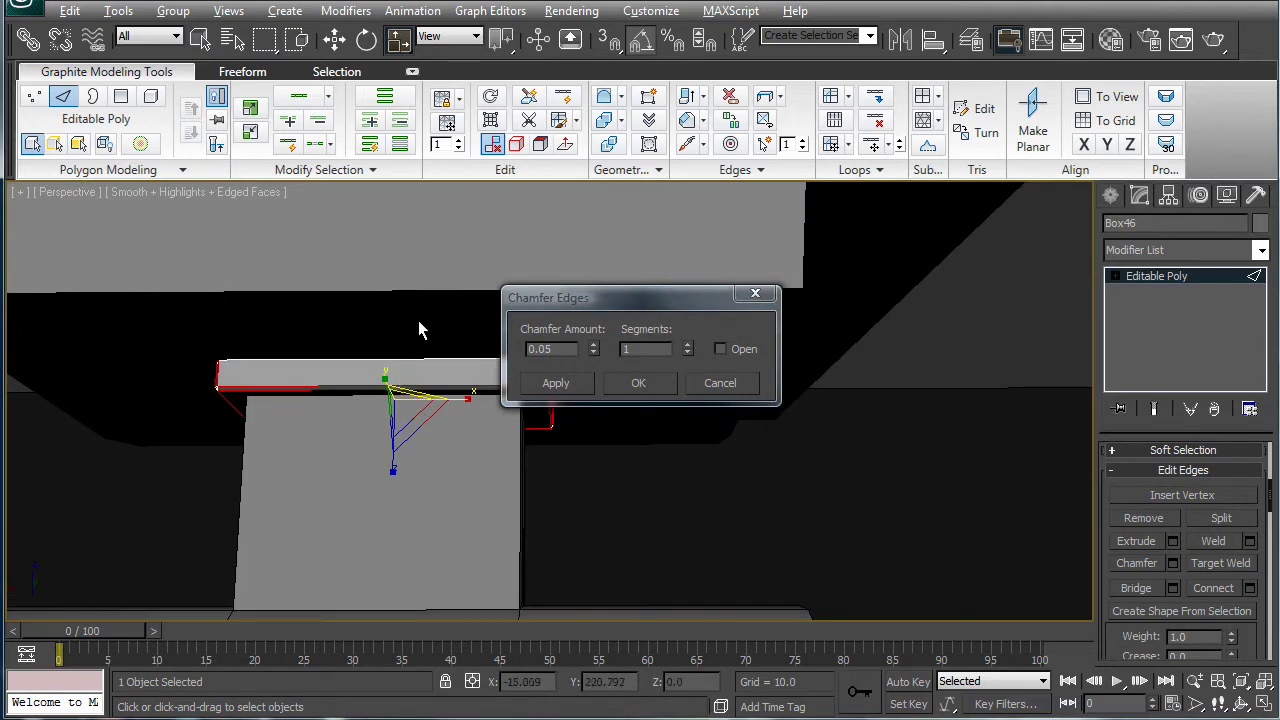
middle_click_drag(403, 329, 236, 323, "alt")
middle_click_drag(390, 322, 138, 365, "alt")
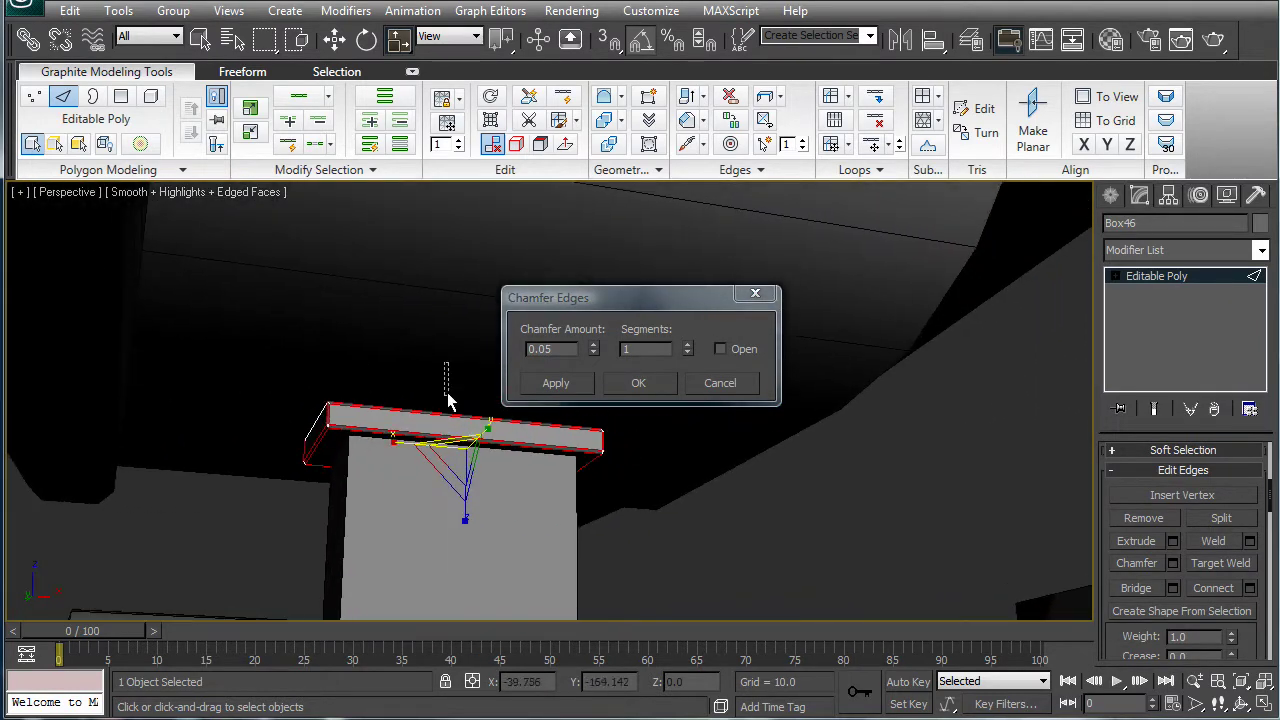
middle_click_drag(447, 428, 60, 410, "alt")
left_click_drag(382, 303, 446, 405, "alt")
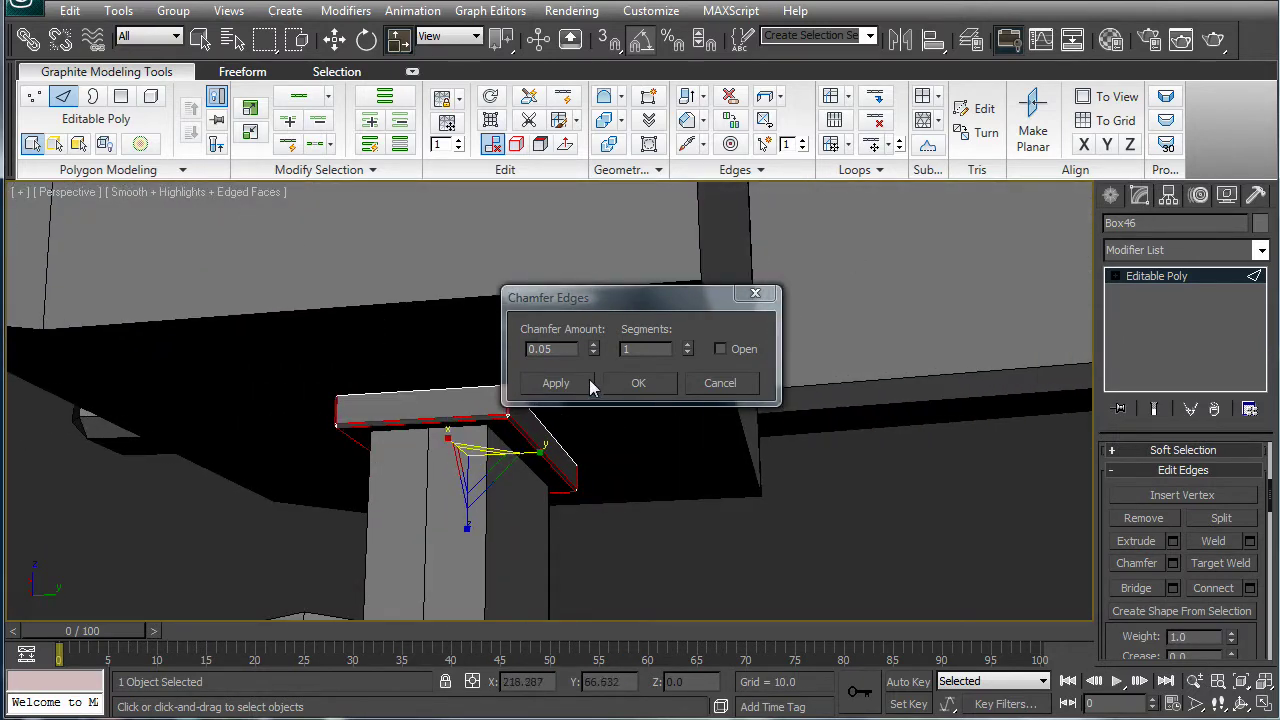
left_click(626, 383)
Create an AutoGrid cylinder on the post's narrow end face, radius about 0.62, height about 0.17, with one height segment.
middle_click_drag(626, 383, 939, 412, "alt")
scroll(945, 459, "down", 5)
scroll(938, 420, "up", 5)
left_click(1112, 195)
key("r")
left_click(1145, 366)
middle_click_drag(726, 429, 820, 411, "alt")
scroll(820, 411, "up", 3)
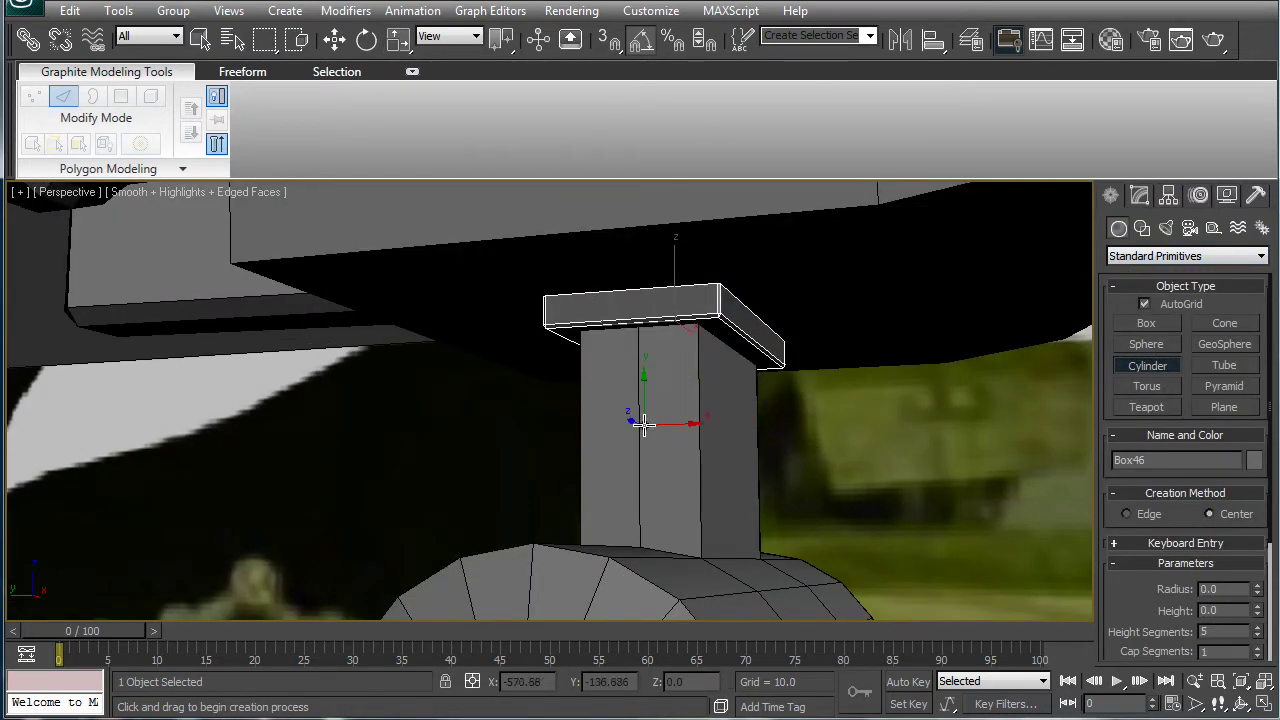
left_click_drag(640, 422, 638, 470)
left_click(626, 468)
middle_click_drag(706, 462, 760, 470, "alt")
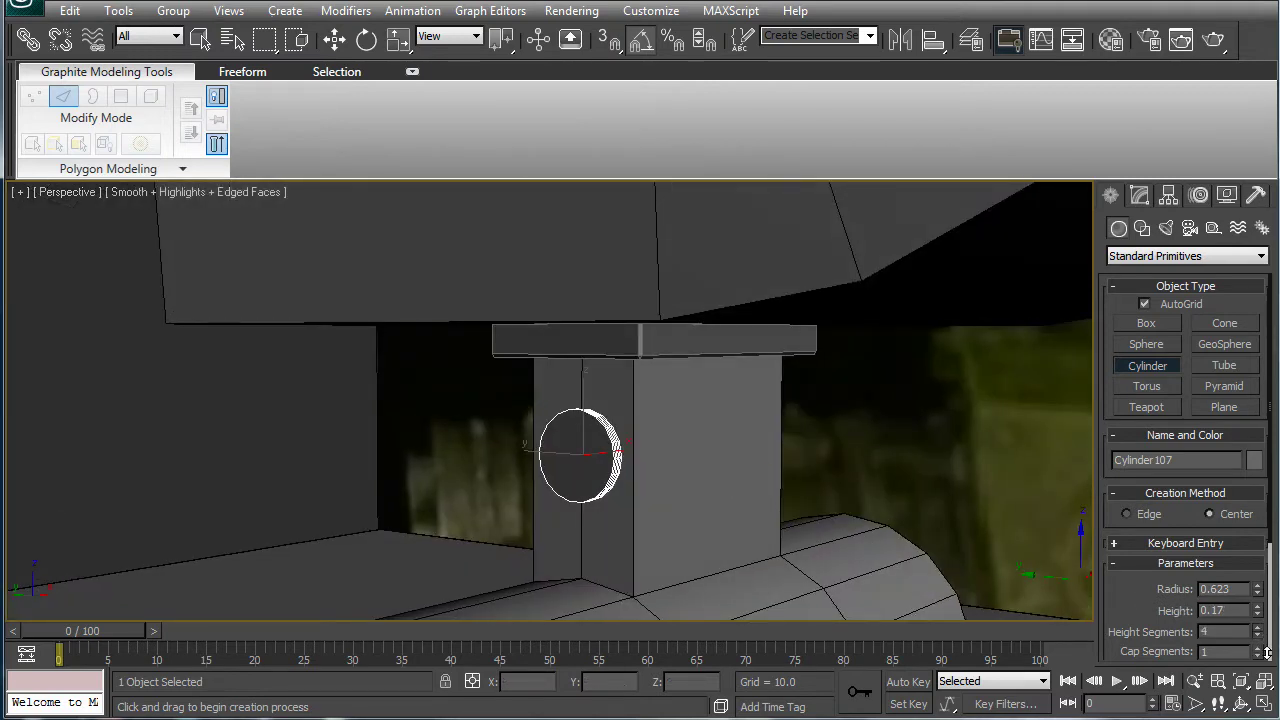
left_click_drag(1268, 560, 1274, 598)
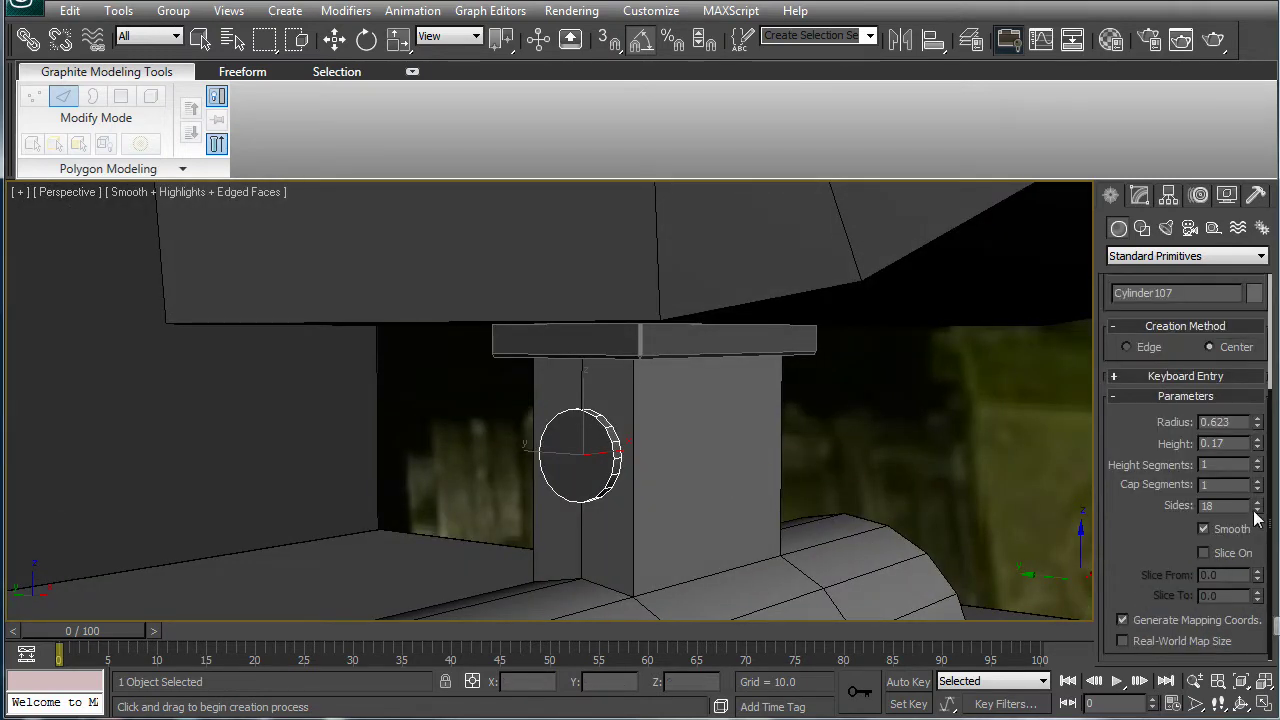
middle_click_drag(863, 431, 826, 418, "alt")
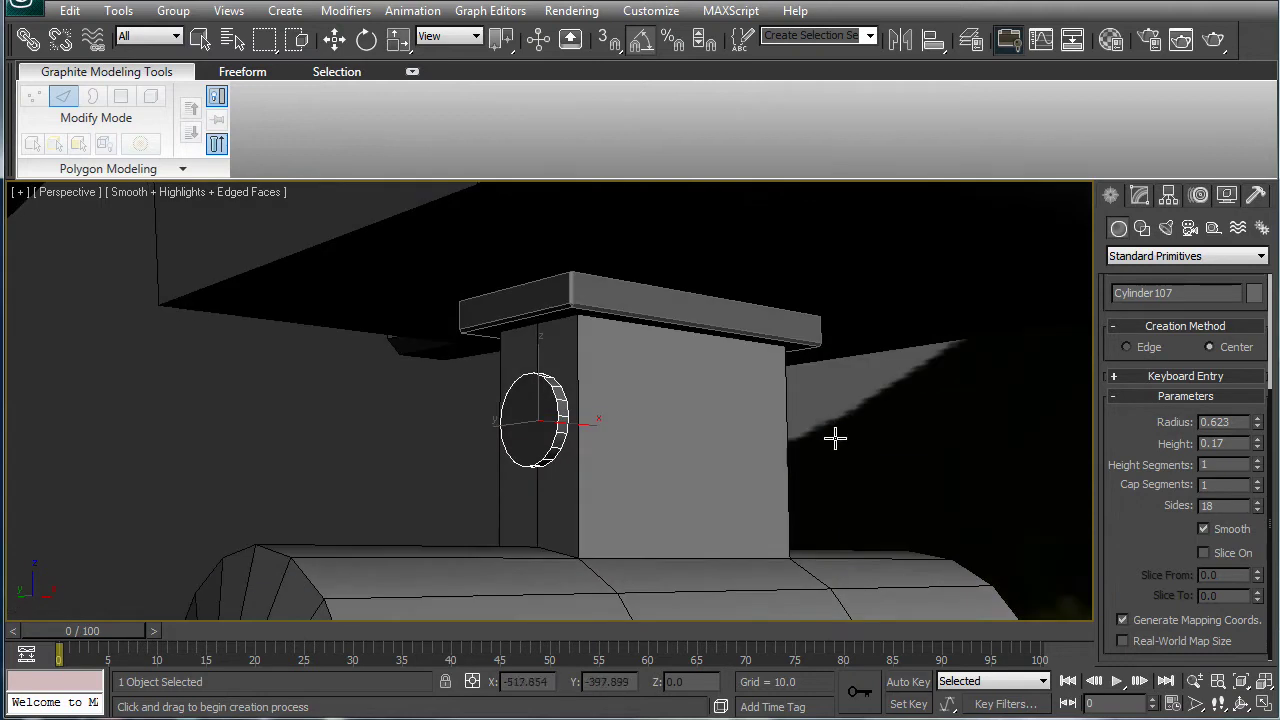
Convert the disc to an editable poly, select its outer cap polygon, and convert that selection to edges.
key("alt+e")
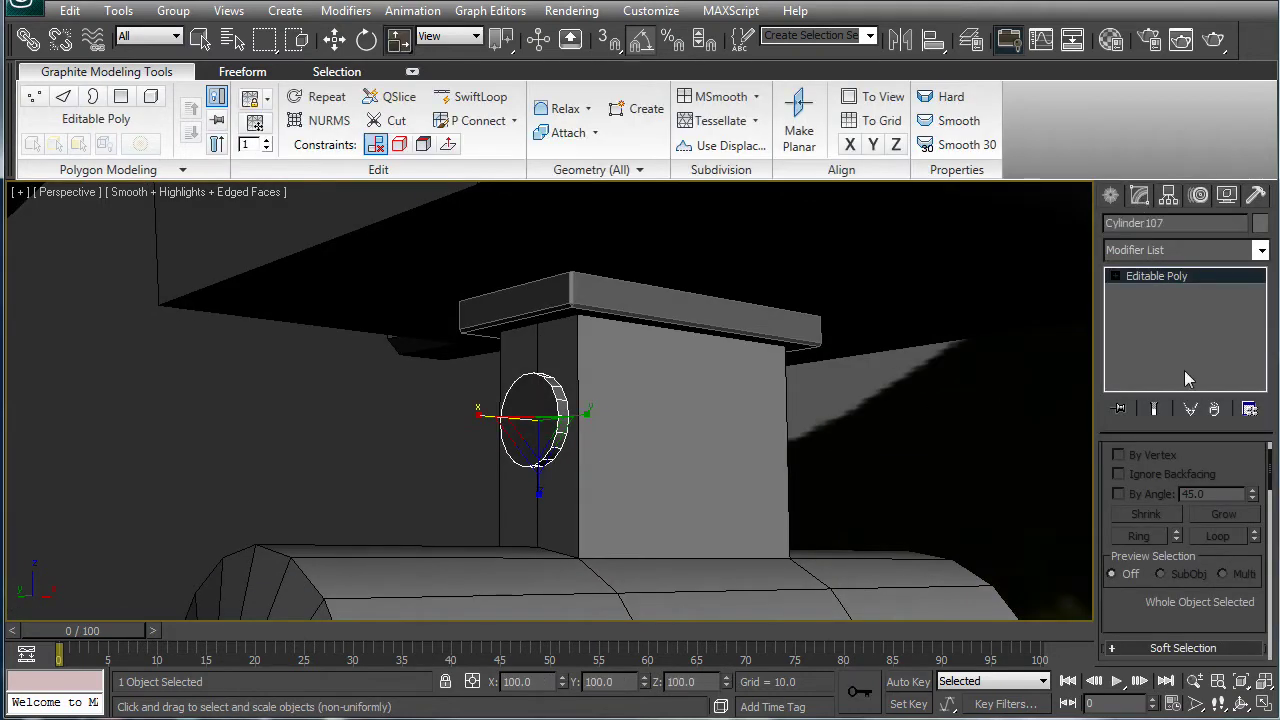
left_click(1116, 275)
left_click(1155, 340)
left_click(547, 417)
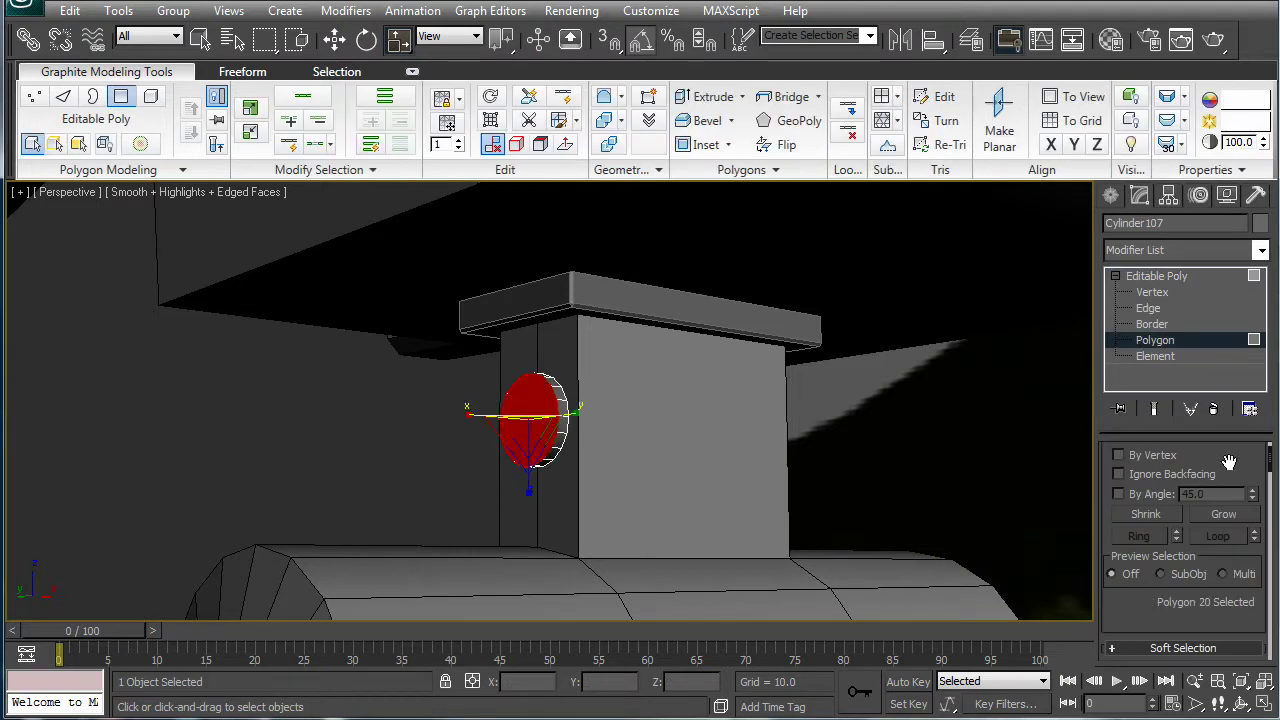
left_click_drag(1229, 462, 1180, 525)
left_click(1157, 477)
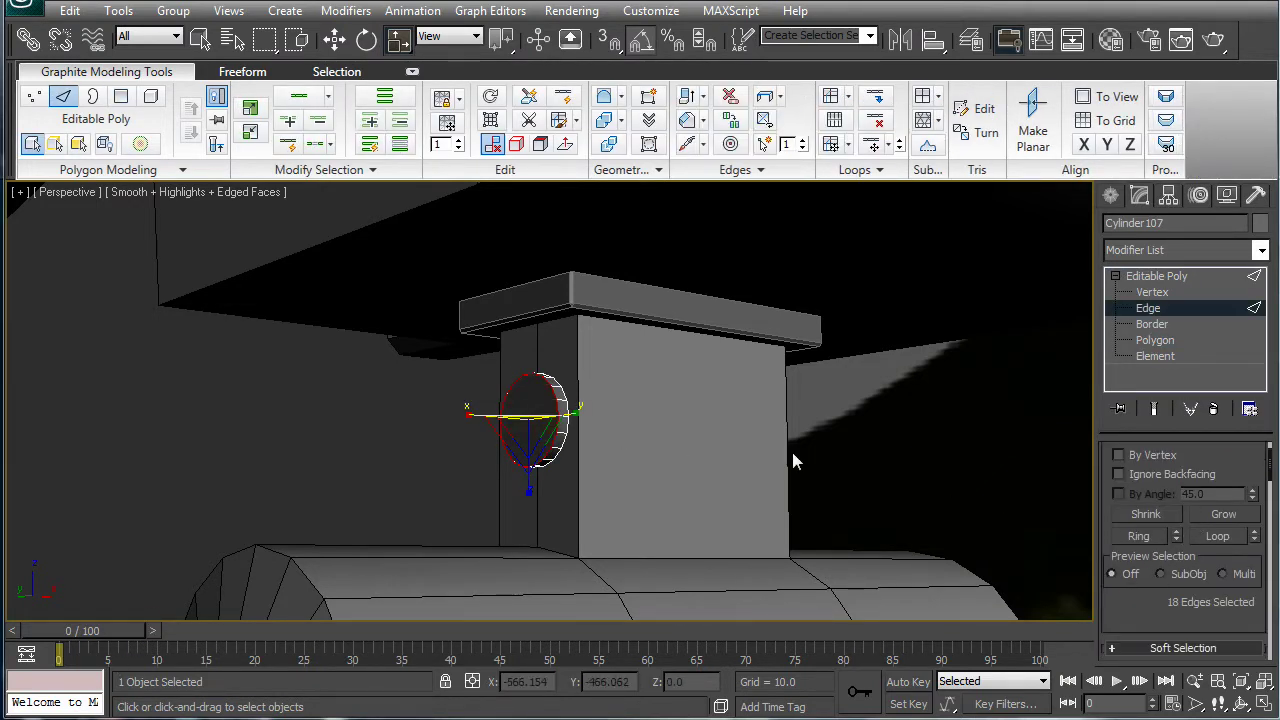
Apply a small one-segment chamfer to the disc's outer rim edges and return to object level.
middle_click_drag(795, 458, 985, 480, "alt")
left_click_drag(1165, 615, 1107, 460)
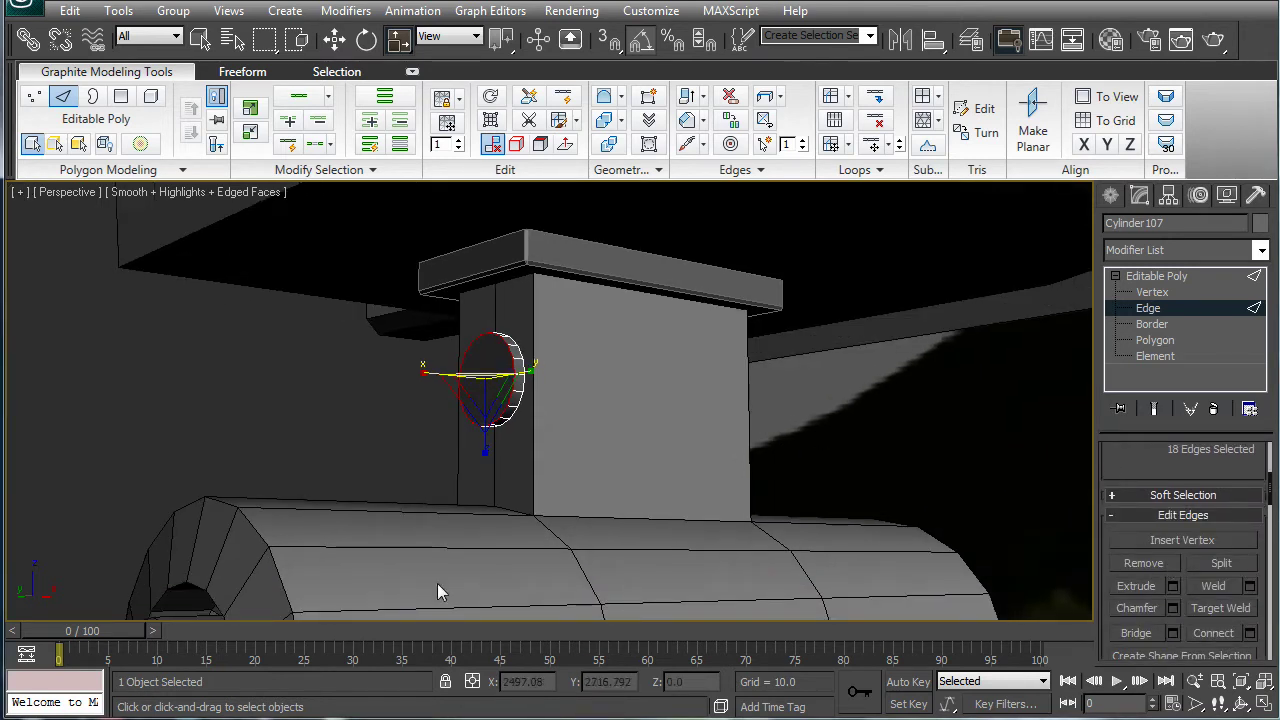
left_click(1173, 608)
left_click_drag(612, 308, 743, 328)
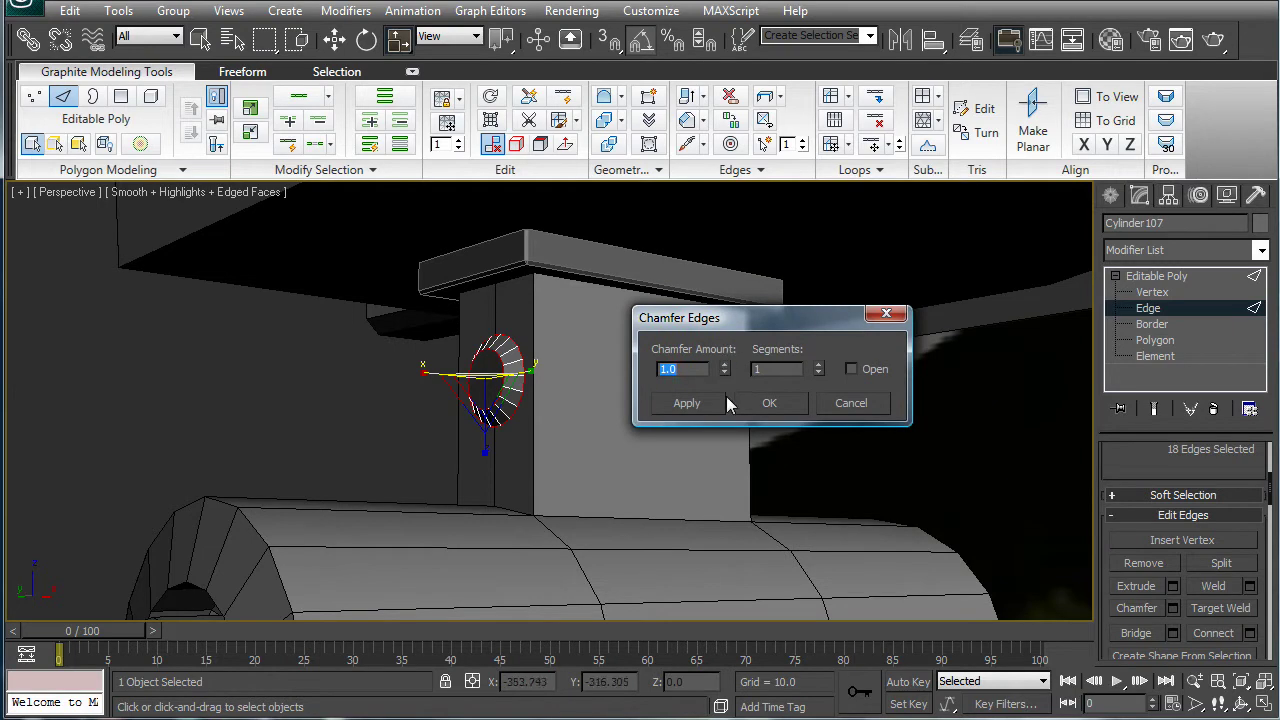
left_click_drag(724, 371, 730, 517)
left_click_drag(724, 467, 728, 467)
left_click(769, 403)
left_click(1150, 277)
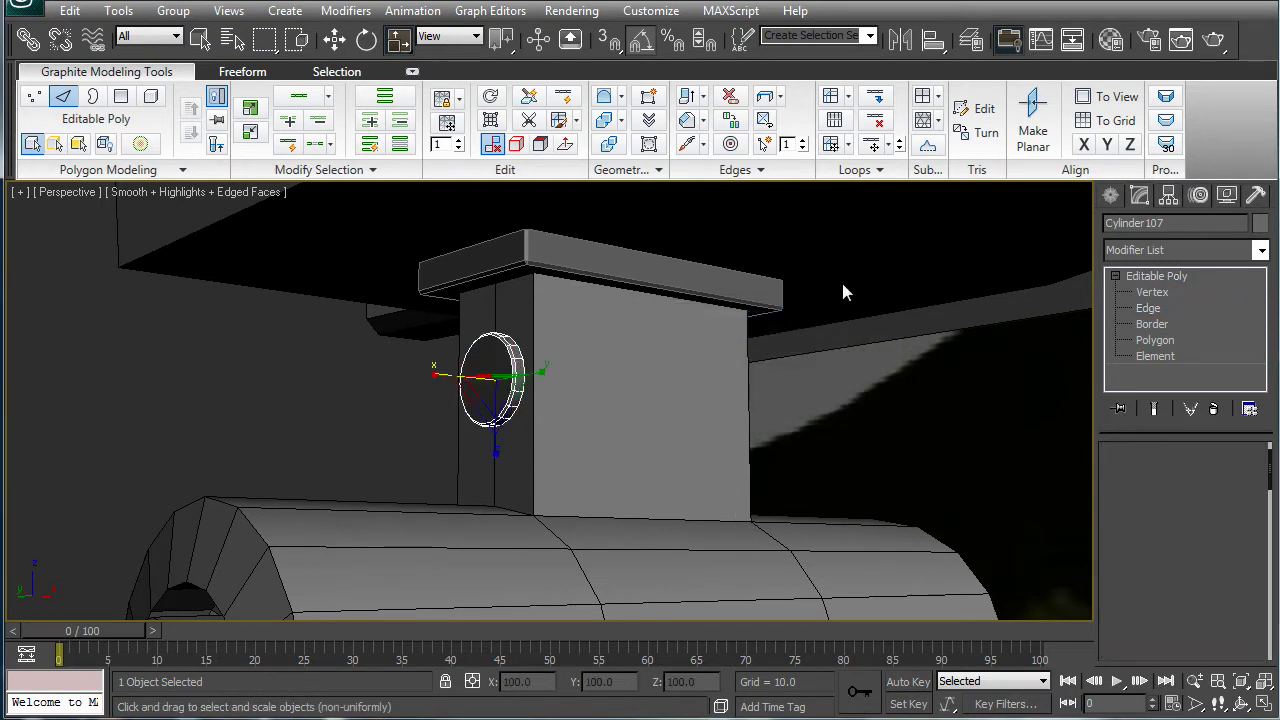
middle_click_drag(843, 289, 692, 306, "alt")
key("w")
left_click_drag(415, 407, 805, 410, "shift")
left_click(663, 440)
left_click(663, 442)
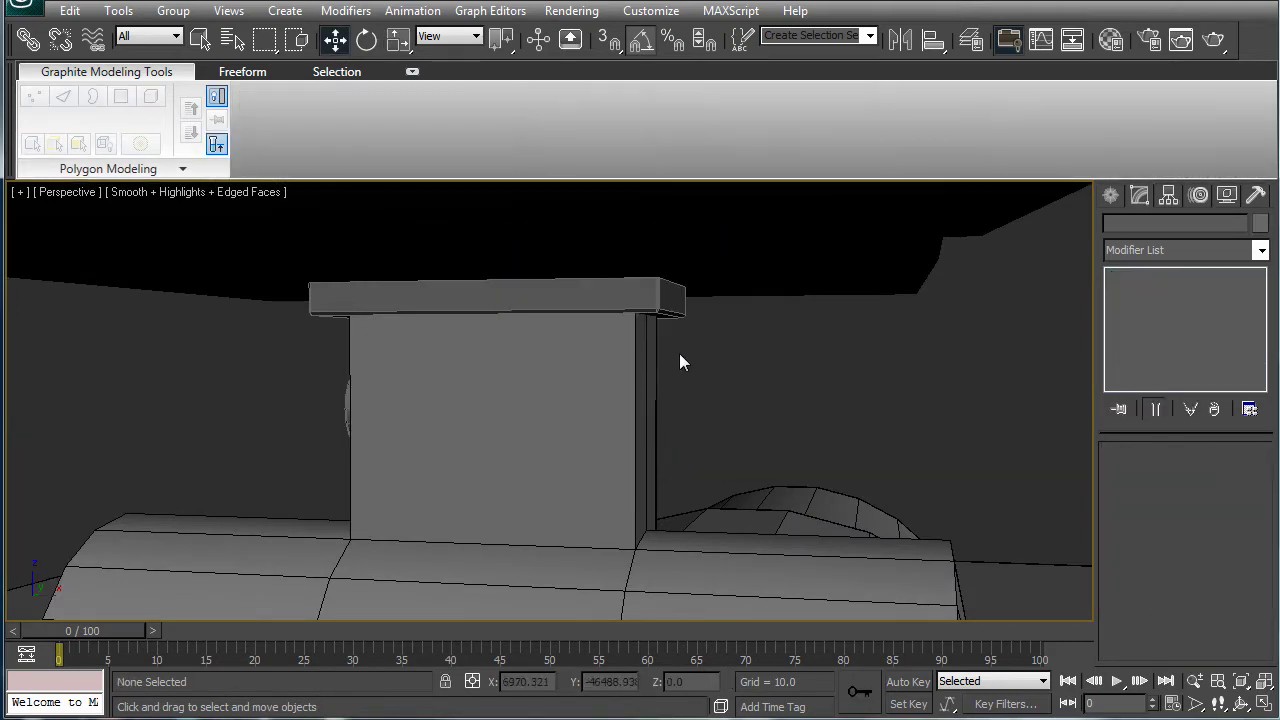
Clone the disc along X to just beyond the opposite end of the post.
middle_click_drag(369, 403, 428, 405, "alt")
scroll(428, 405, "down", 3)
left_click(474, 404)
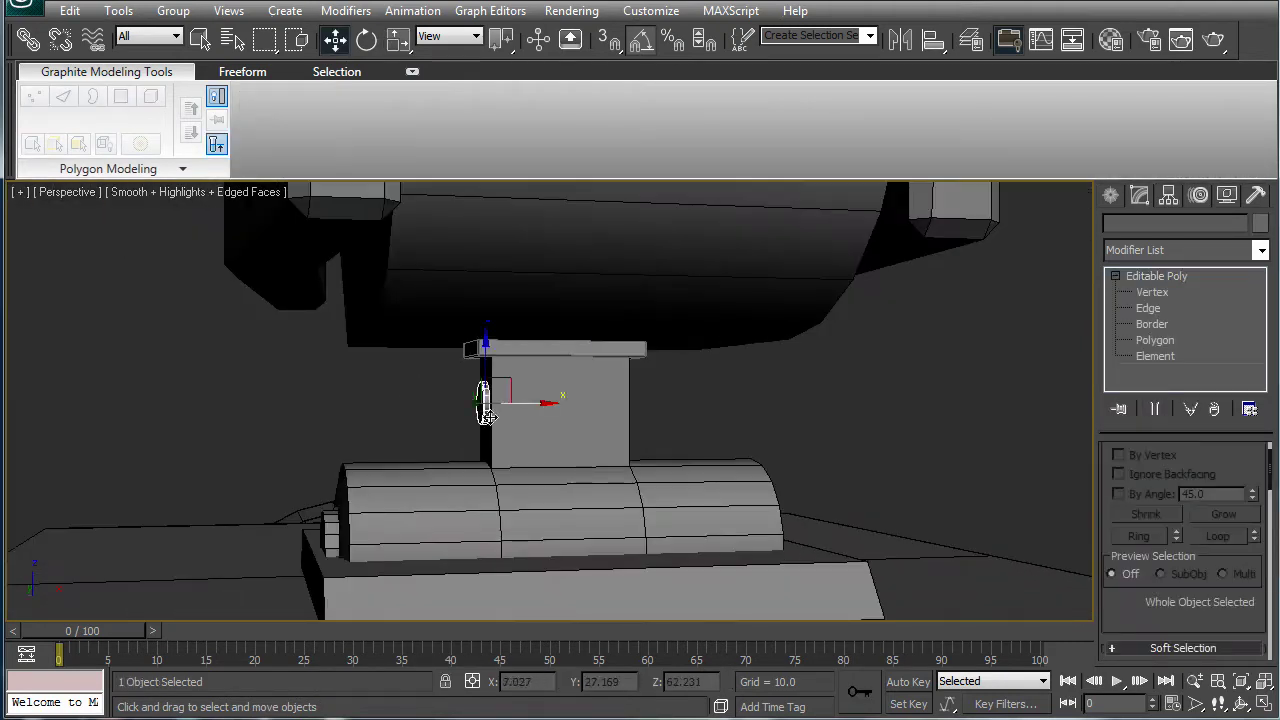
scroll(511, 413, "up", 2)
left_click_drag(481, 406, 742, 404, "shift")
left_click(665, 442)
scroll(661, 450, "up", 2)
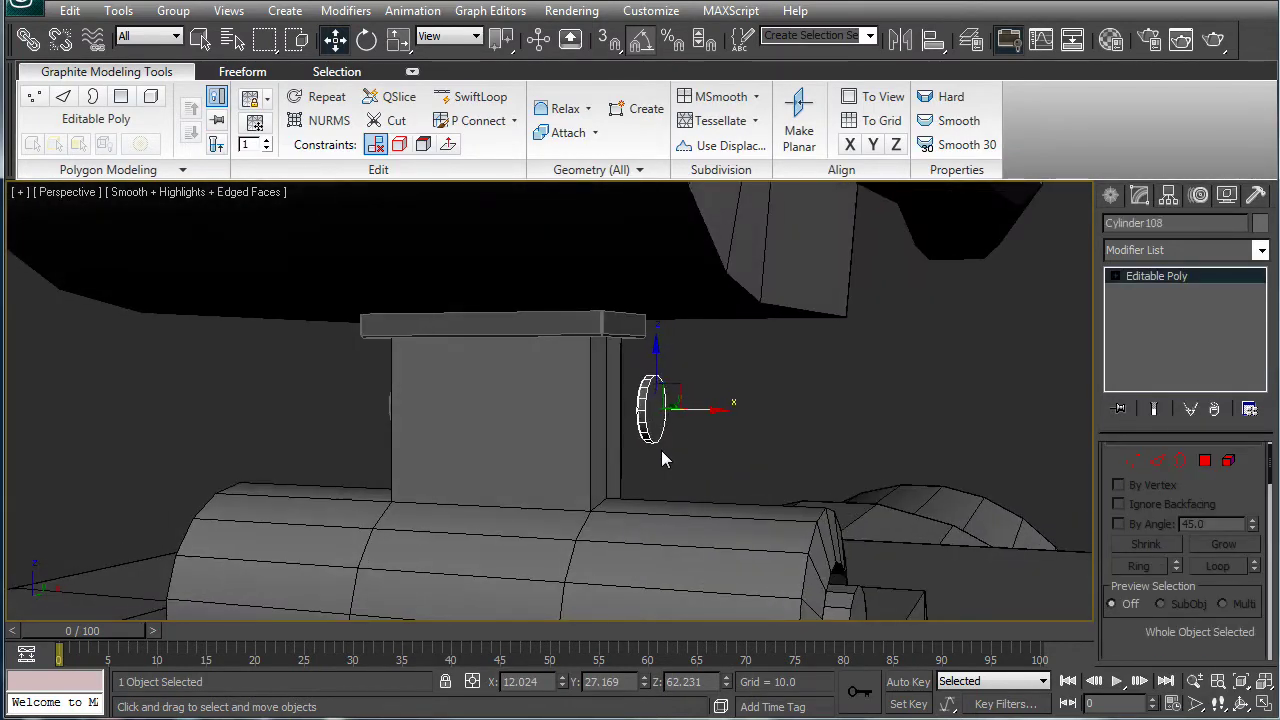
Mirror the copied disc on the X axis without cloning and move it against the post's opposite end face.
scroll(626, 413, "up", 3)
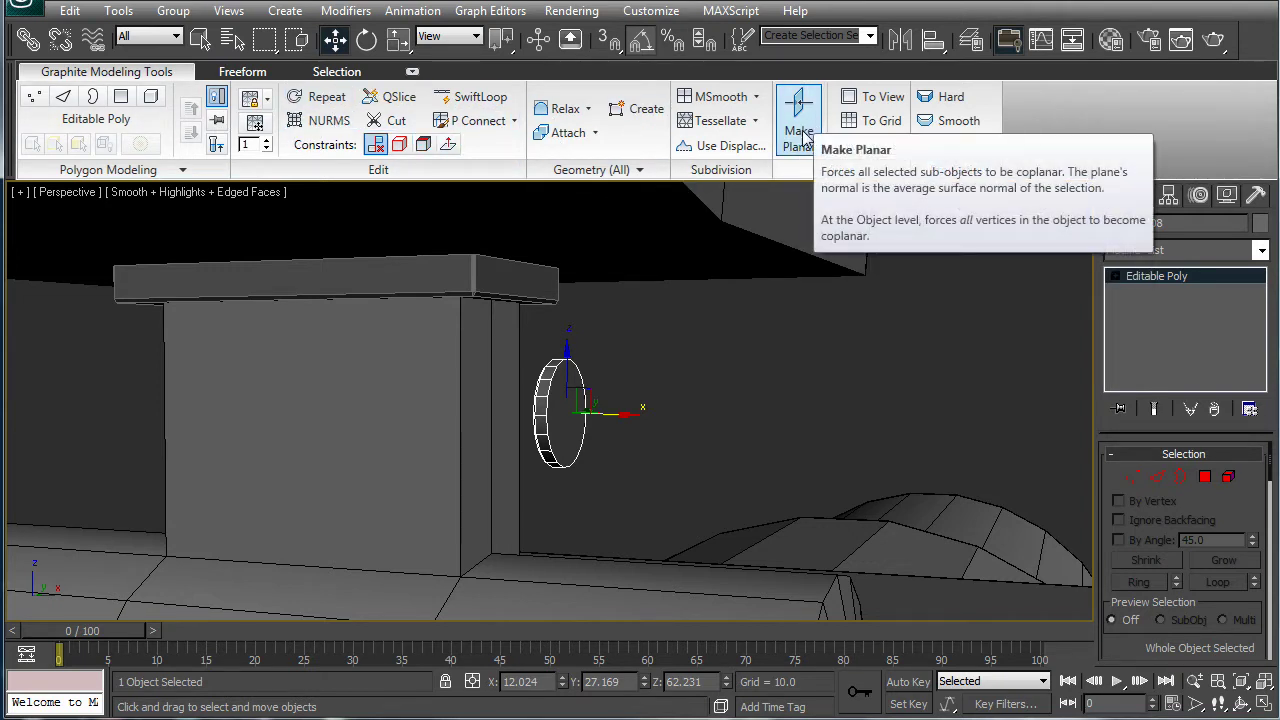
left_click(901, 41)
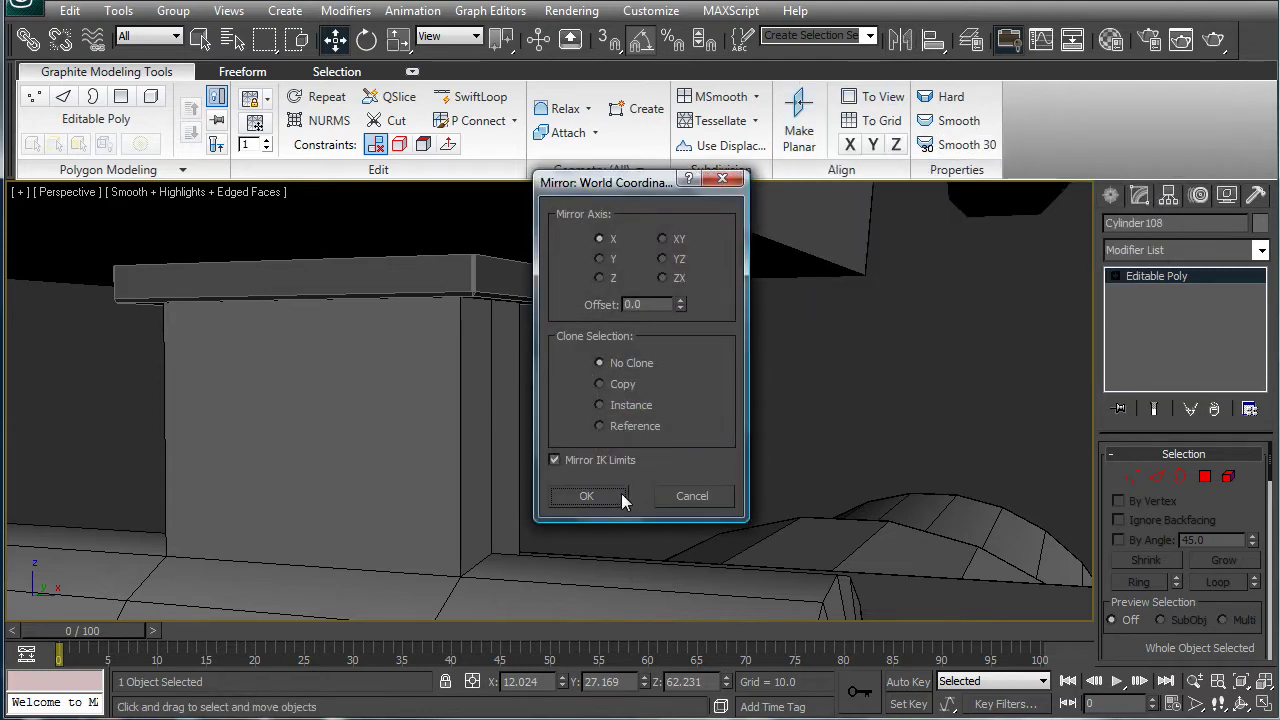
left_click(590, 496)
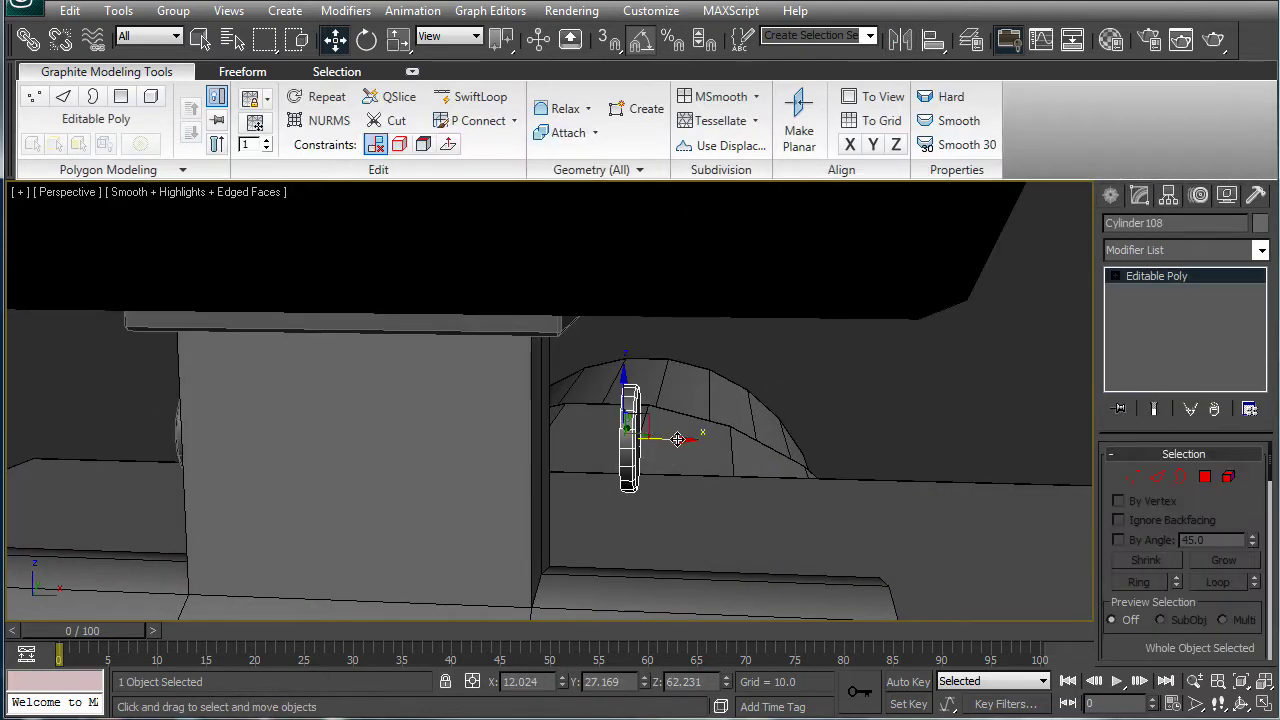
left_click_drag(677, 440, 593, 449)
middle_click_drag(748, 487, 680, 457, "alt")
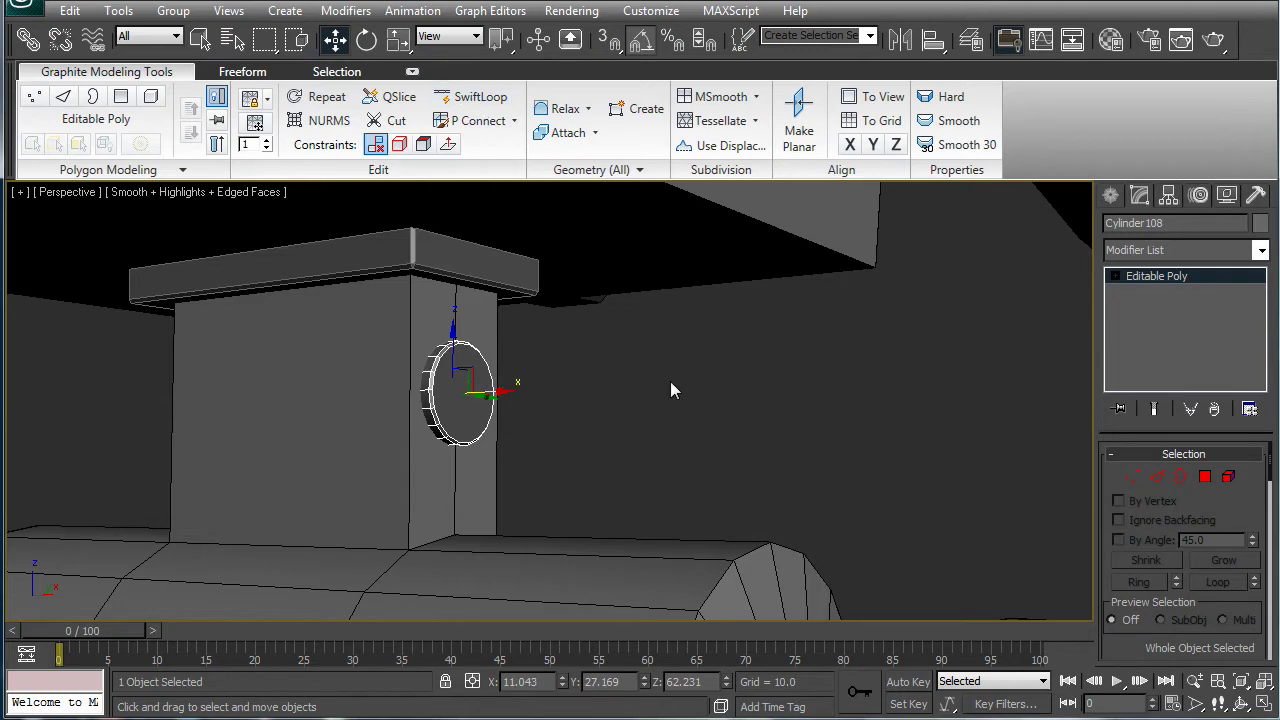
scroll(661, 328, "up", 2)
middle_click_drag(661, 328, 558, 396, "alt")
scroll(537, 396, "down", 5)
left_click(1111, 196)
middle_click_drag(994, 338, 653, 387, "alt")
left_click(1139, 195)
left_click(1204, 477)
left_click(554, 444)
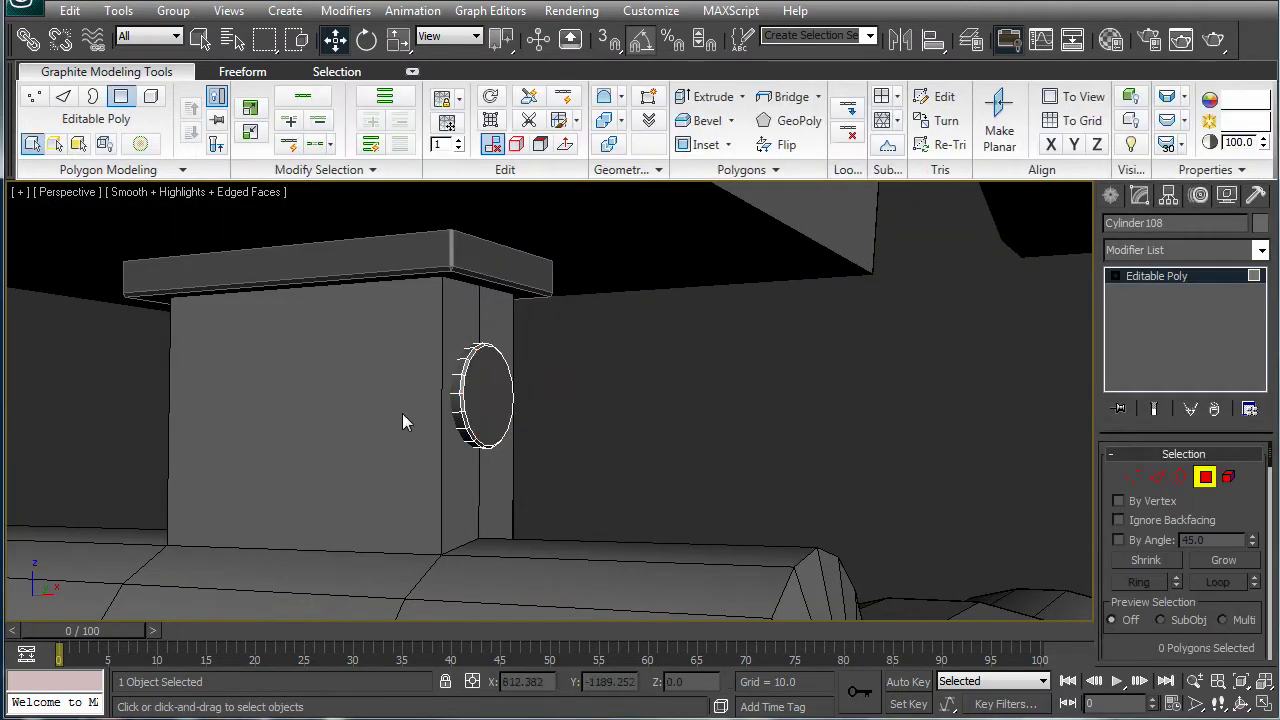
key("4")
Inset the post's two broad side faces and move the inset polygons slightly down.
left_click(288, 326)
key("4")
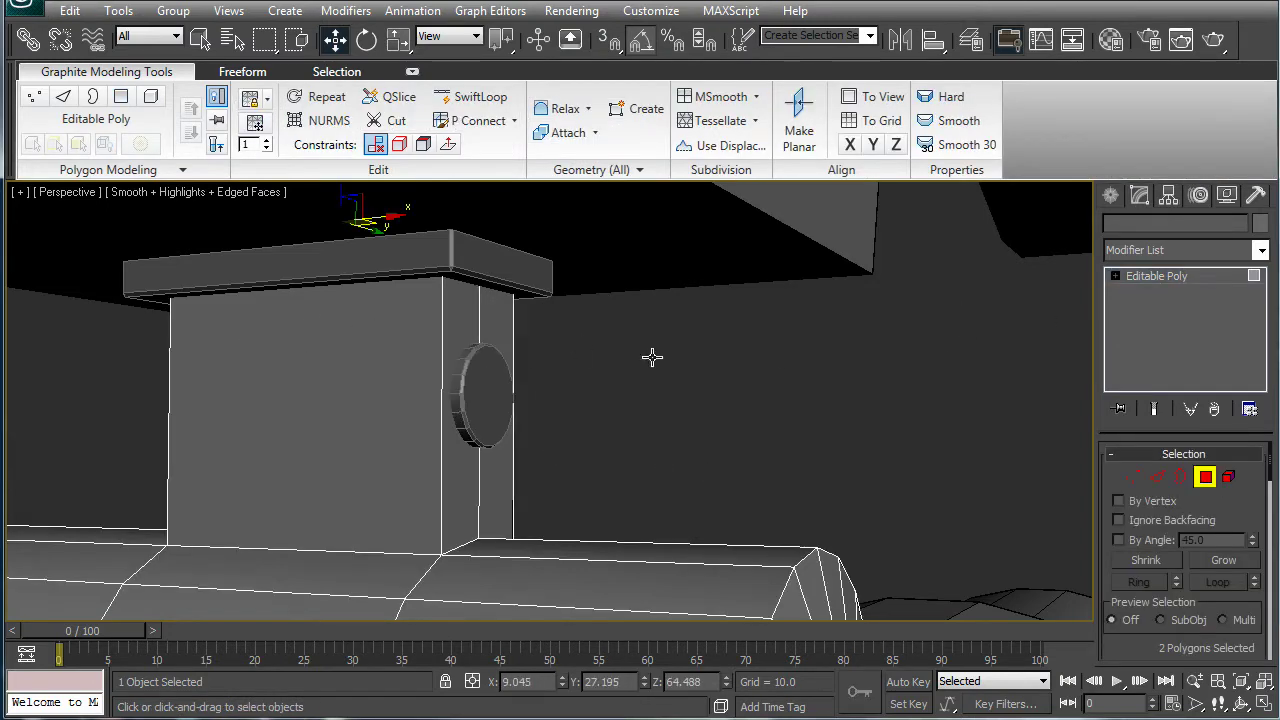
middle_click_drag(327, 416, 470, 410, "alt")
left_click_drag(1163, 646, 1185, 490)
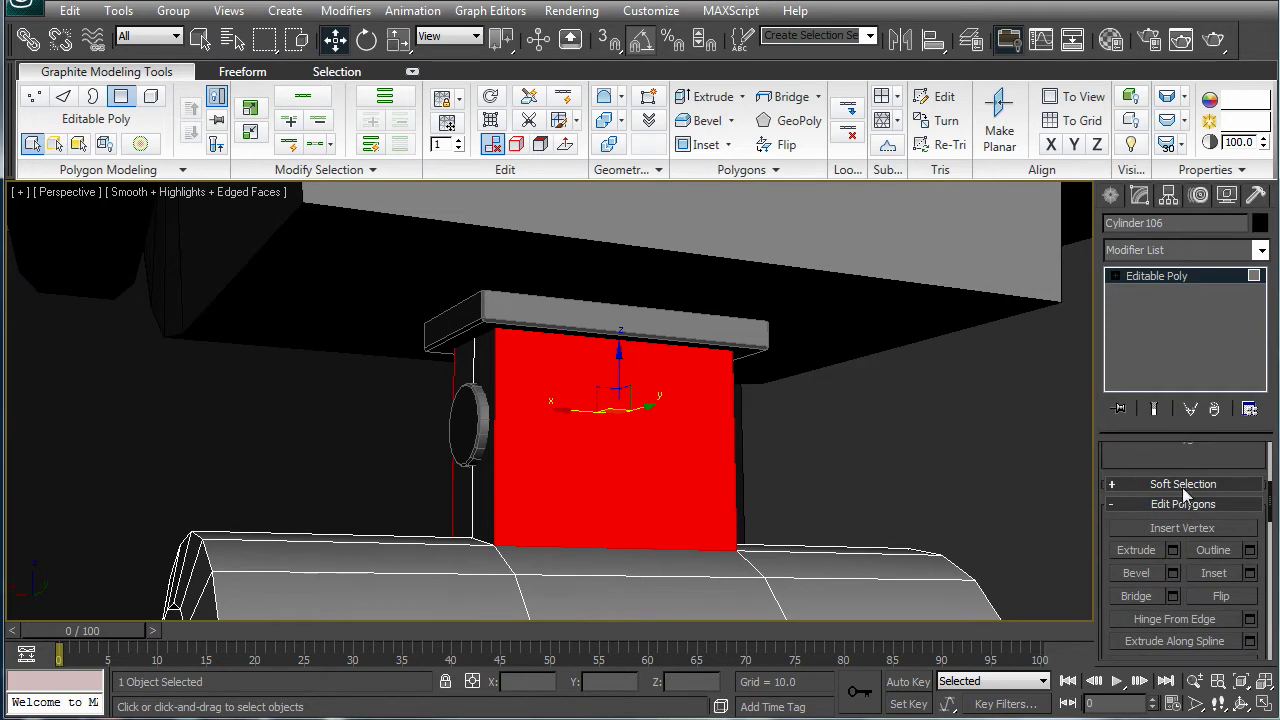
left_click(1250, 573)
left_click_drag(871, 378, 860, 378)
left_click(766, 426)
left_click_drag(615, 368, 614, 388)
Bevel the inset polygons inward to form tapered recesses in the post's broad sides.
left_click(1150, 573)
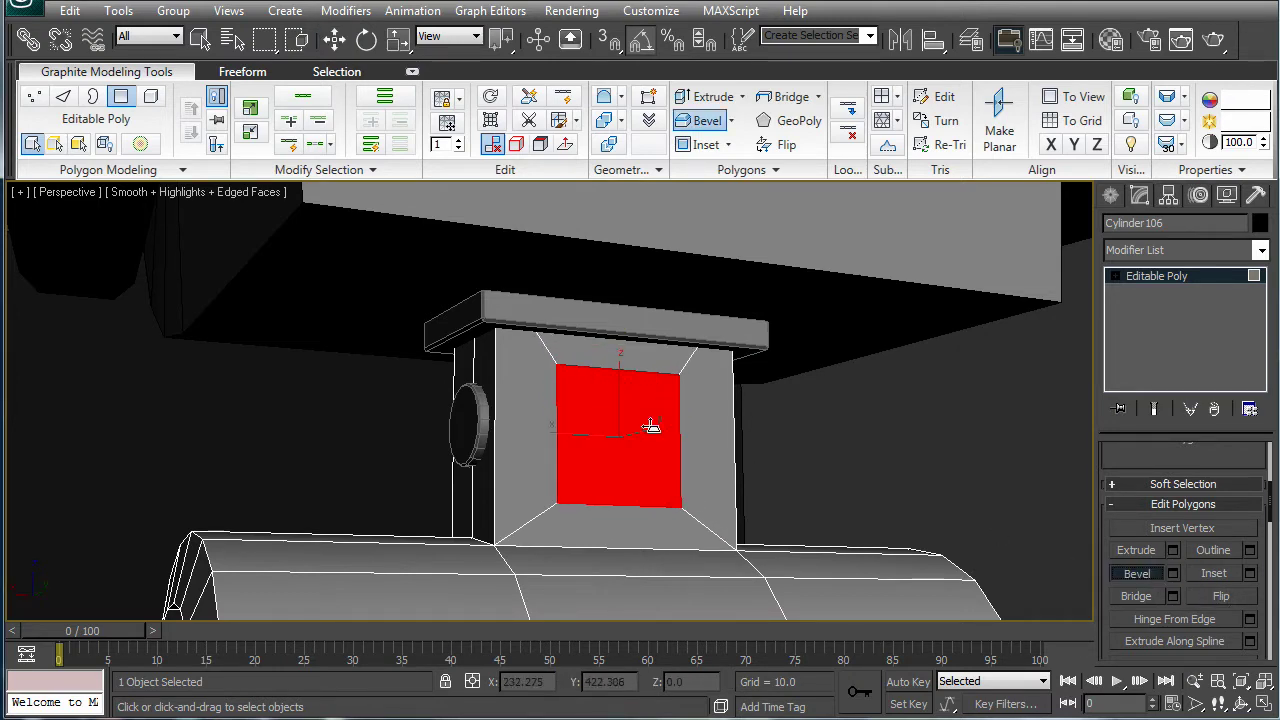
middle_click_drag(651, 423, 629, 423, "alt")
left_click_drag(568, 403, 570, 406)
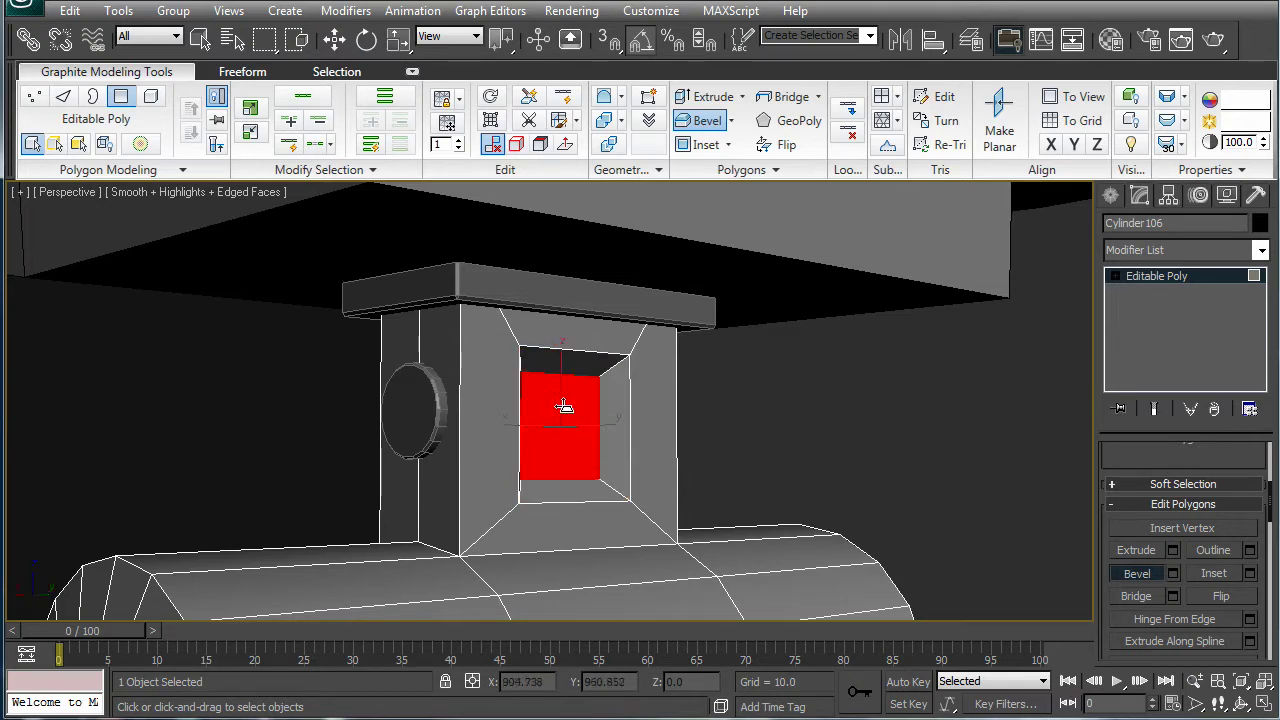
middle_click_drag(561, 406, 708, 439, "alt")
scroll(720, 428, "down", 5)
right_click(849, 352)
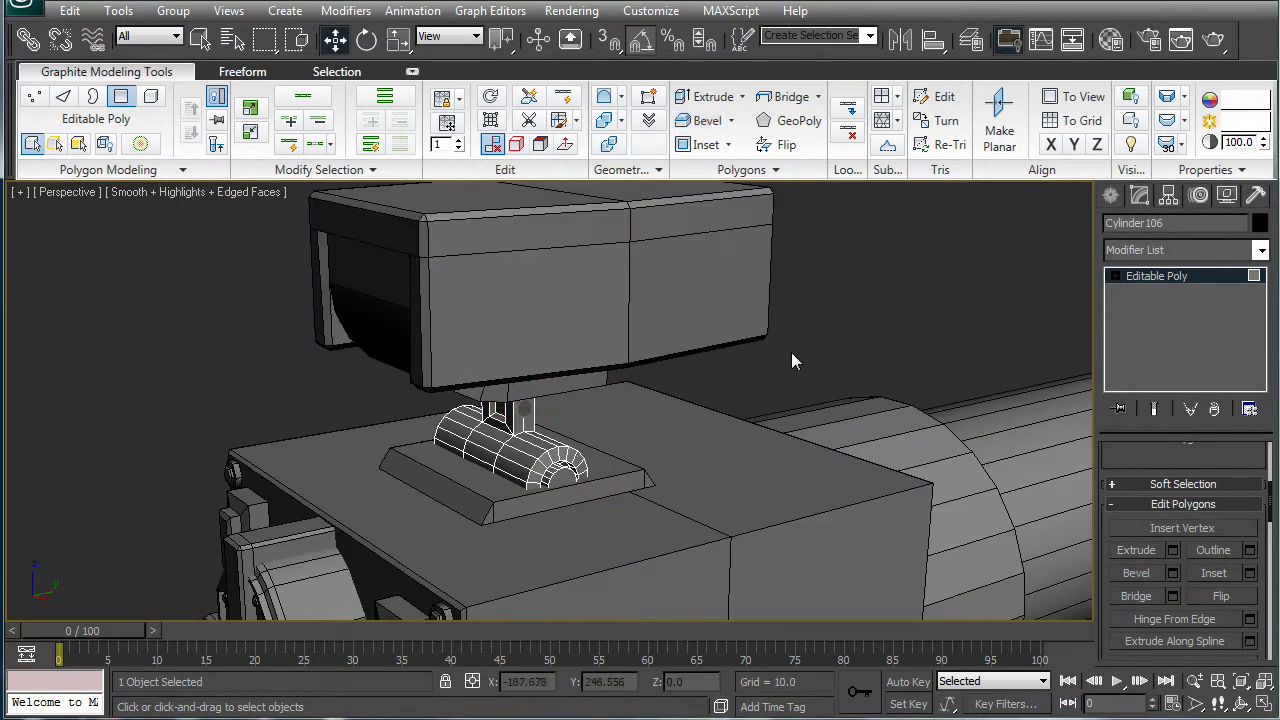
middle_click_drag(791, 352, 837, 320, "alt")
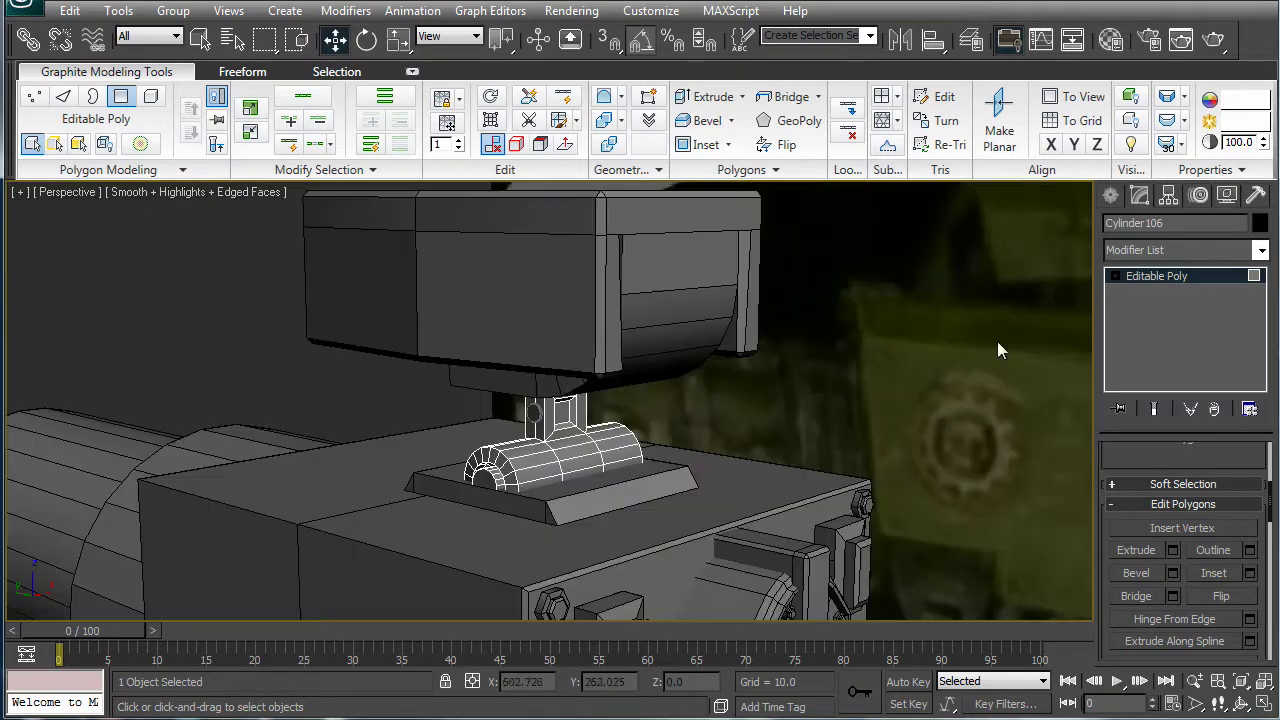
scroll(914, 397, "up", 4)
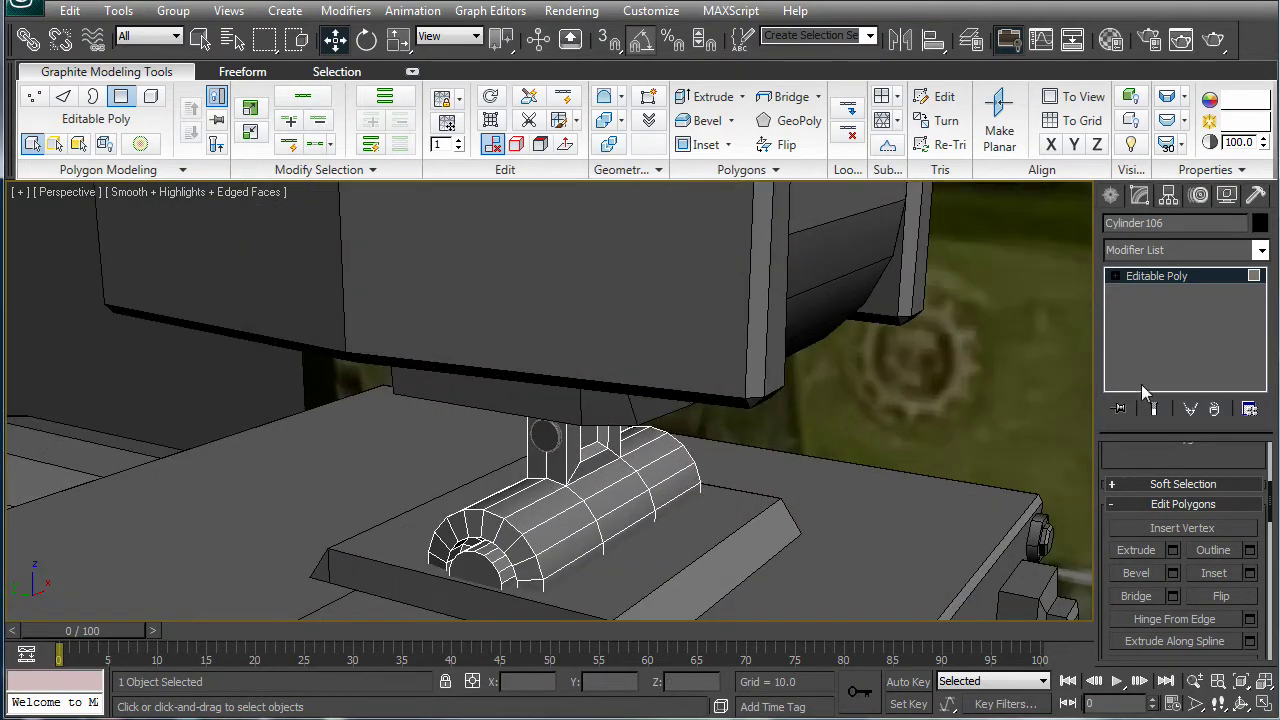
Select the curved polygons of the horizontal cylinder on both sides of the post and inset them as a group by 0.47.
key("4")
middle_click_drag(660, 440, 607, 412, "alt")
left_click(570, 492)
middle_click_drag(570, 492, 660, 484)
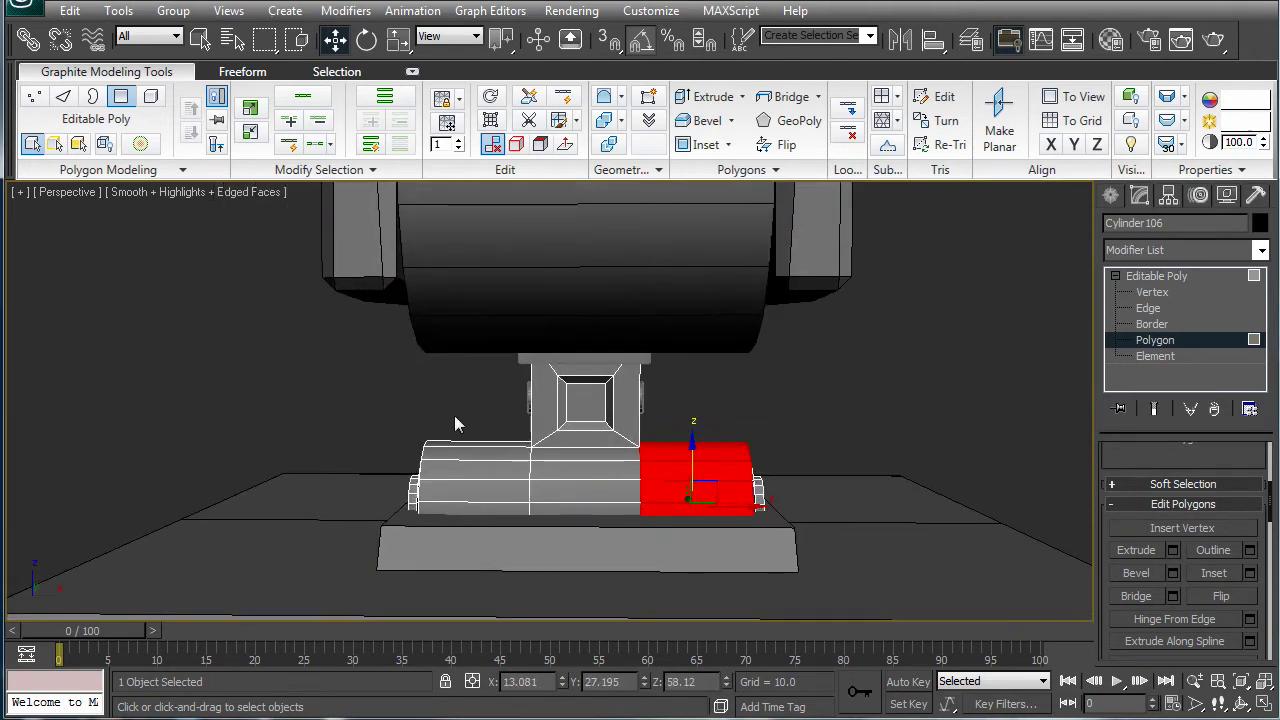
left_click_drag(508, 538, 519, 602, "ctrl")
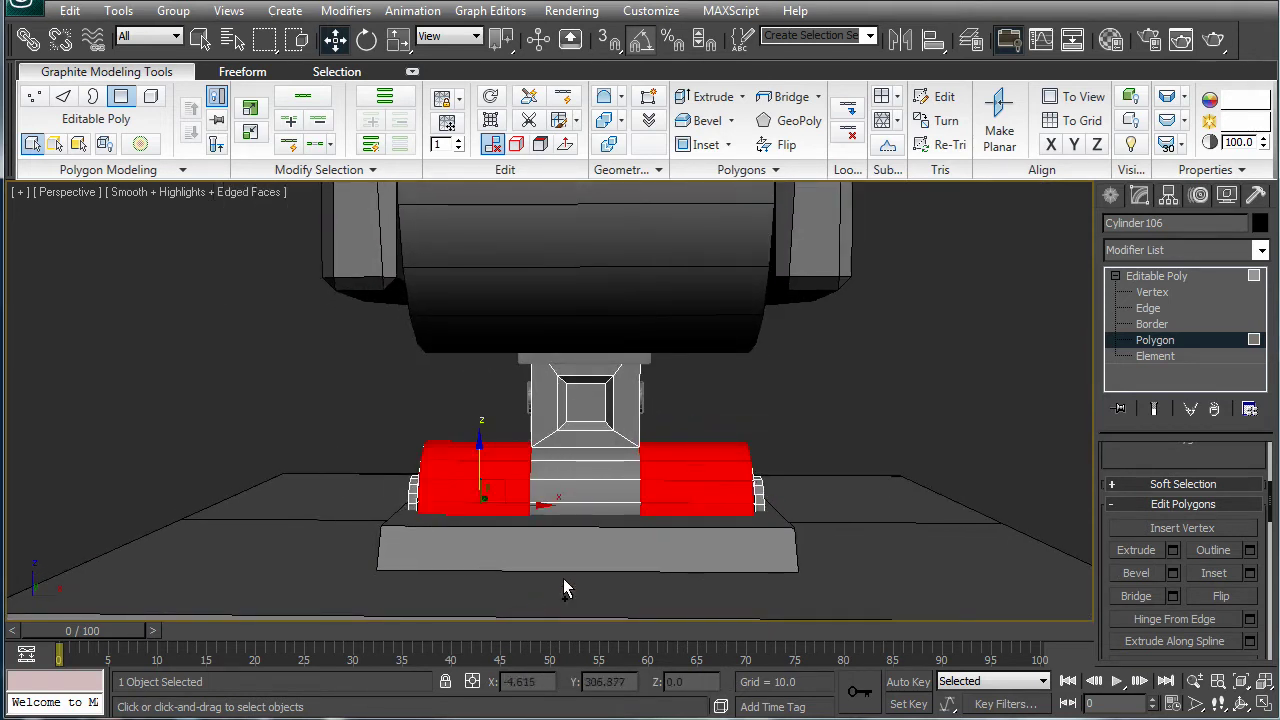
left_click(1249, 573)
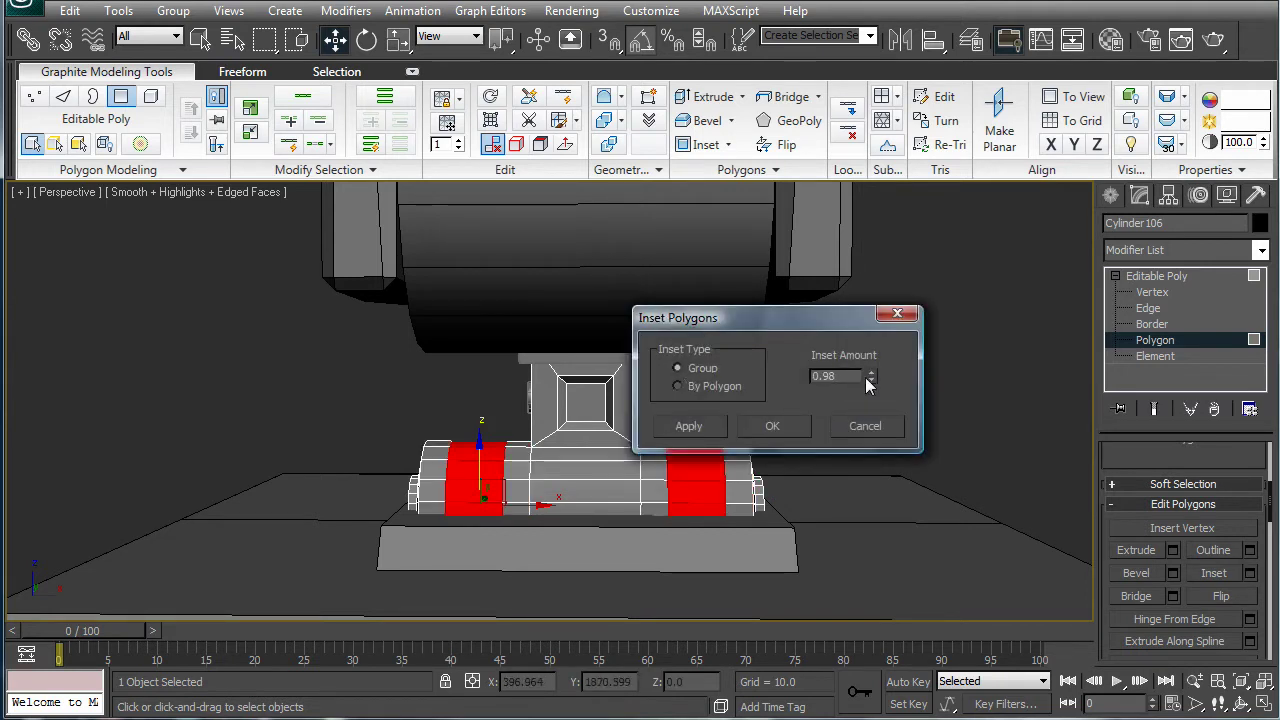
left_click_drag(870, 380, 849, 426)
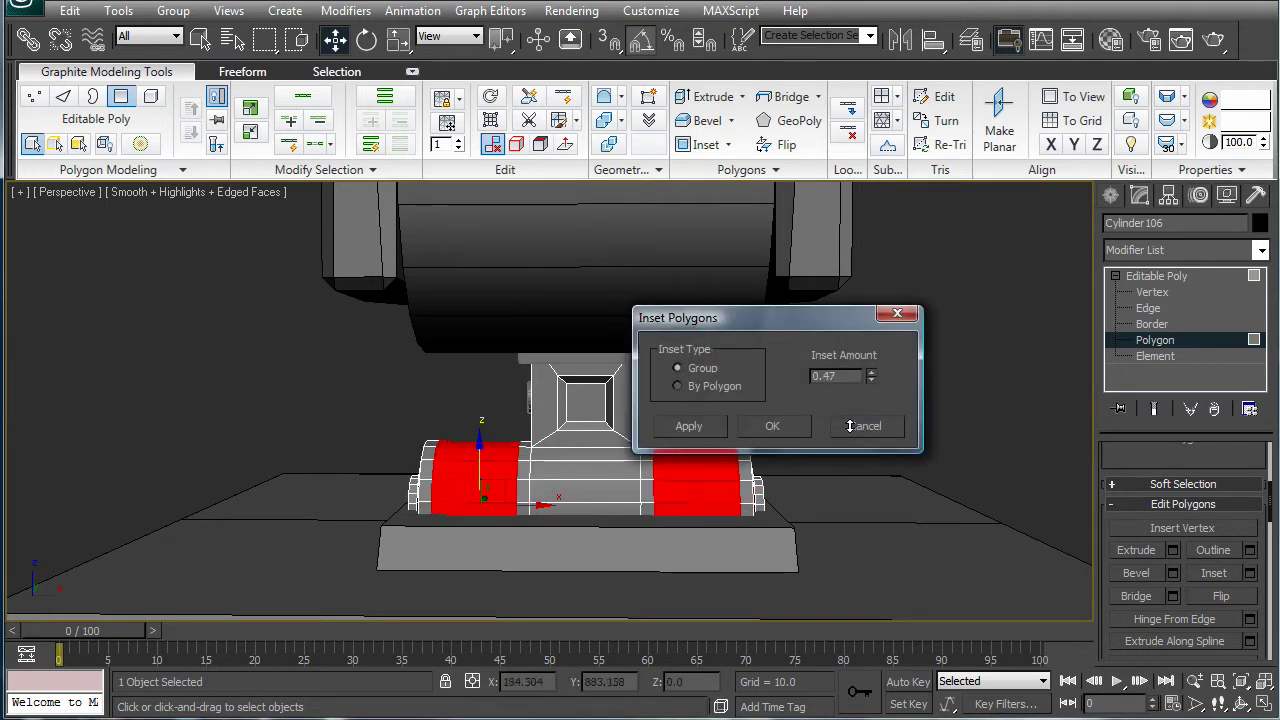
left_click(775, 426)
Extrude the inset cylinder bands slightly inward using the Local Normal type, leaving raised rims around them.
left_click(1172, 551)
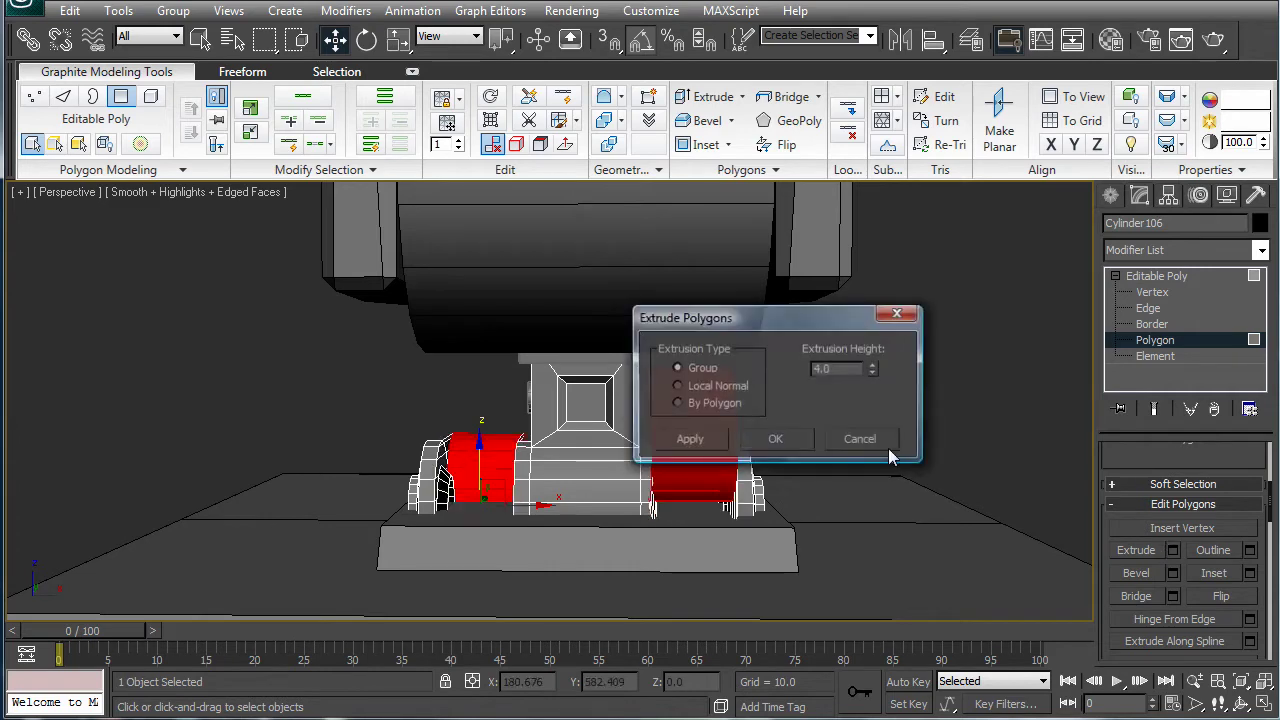
left_click(679, 387)
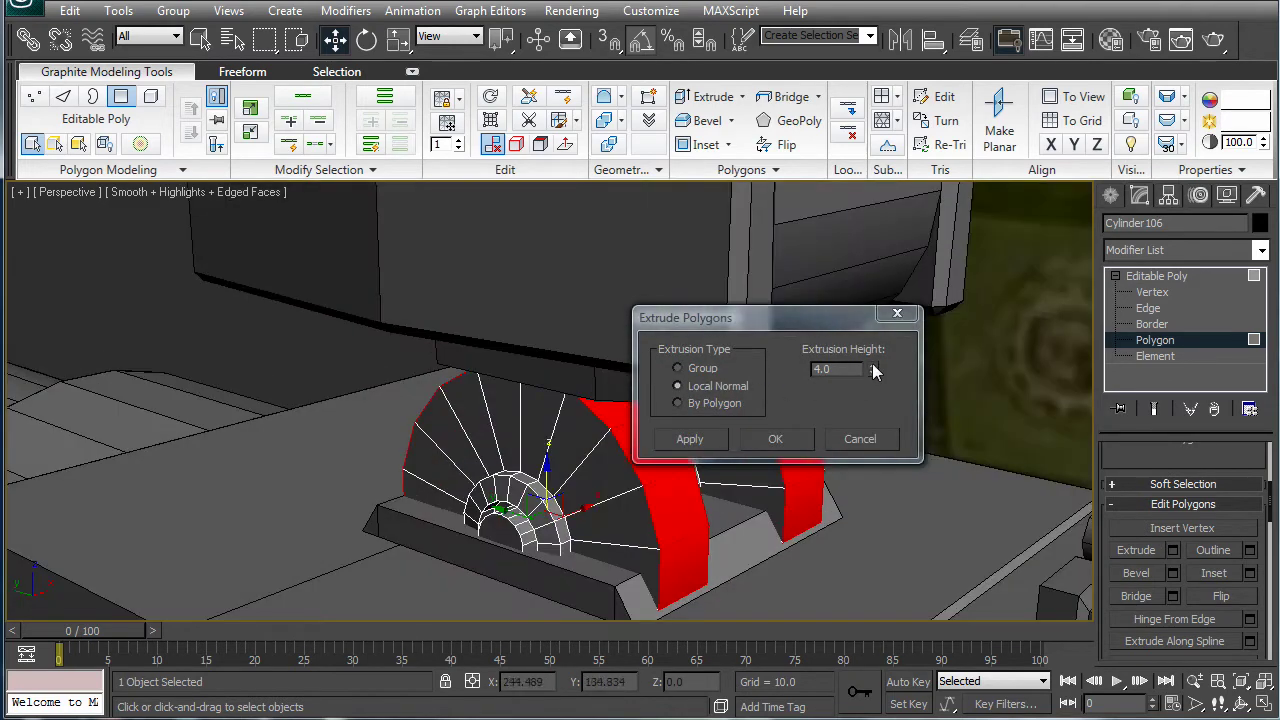
left_click_drag(869, 373, 880, 477)
left_click(798, 443)
left_click(874, 433)
middle_click_drag(874, 433, 637, 444, "alt")
Select the disc on the post's end face and clone it as a copy along Y, clear of the post.
left_click(1110, 195)
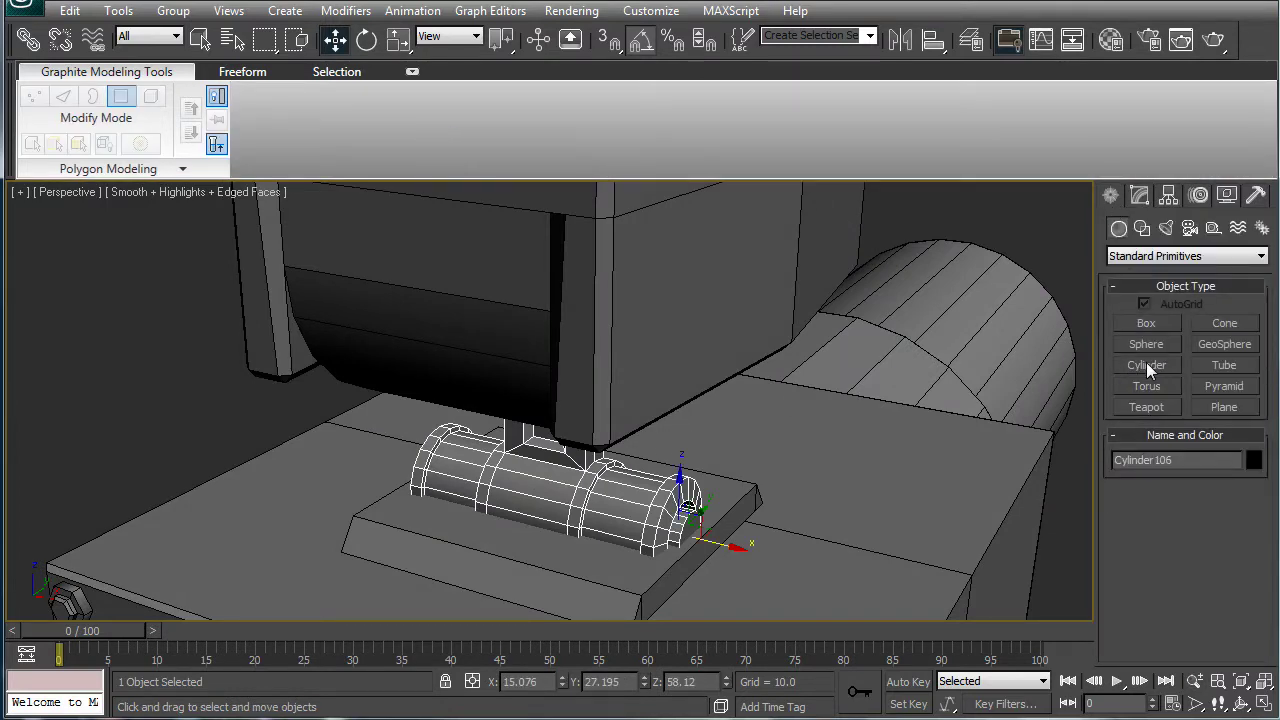
middle_click_drag(937, 411, 934, 423)
scroll(674, 337, "down", 4)
scroll(680, 400, "up", 4)
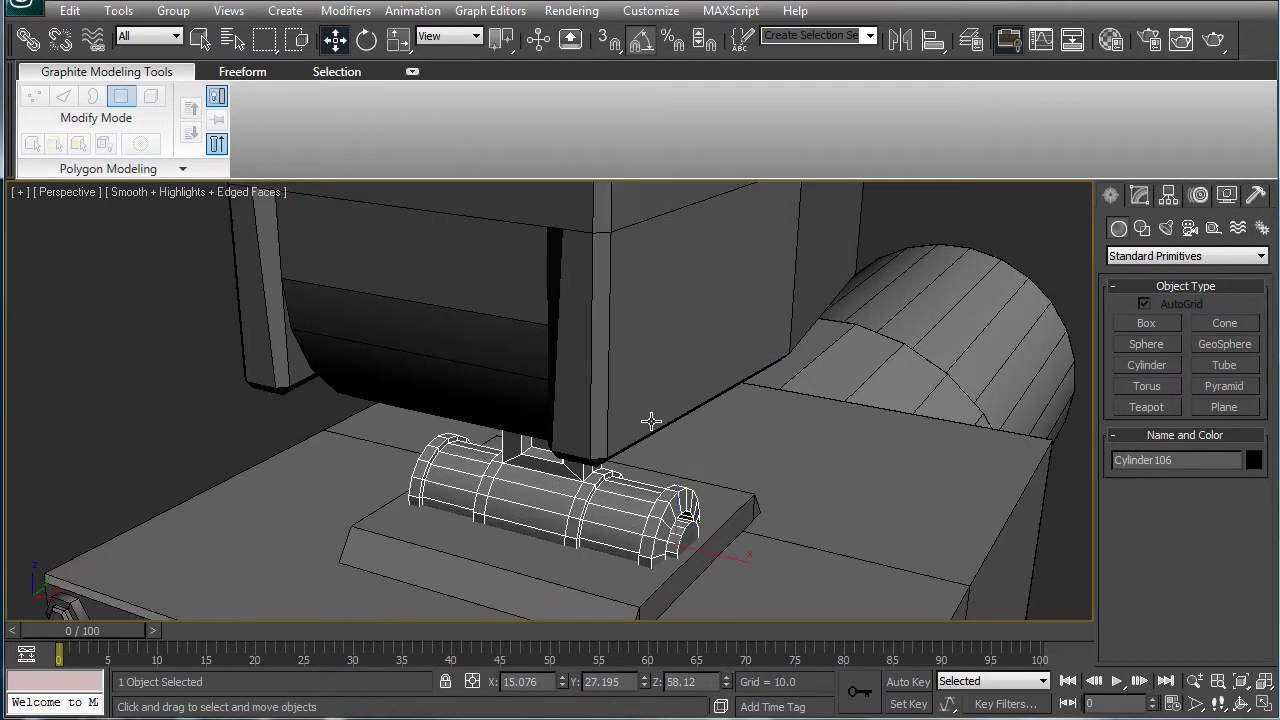
middle_click_drag(651, 422, 629, 397, "alt")
left_click(595, 408)
scroll(637, 409, "up", 3)
key("shift+z")
key("shift+z")
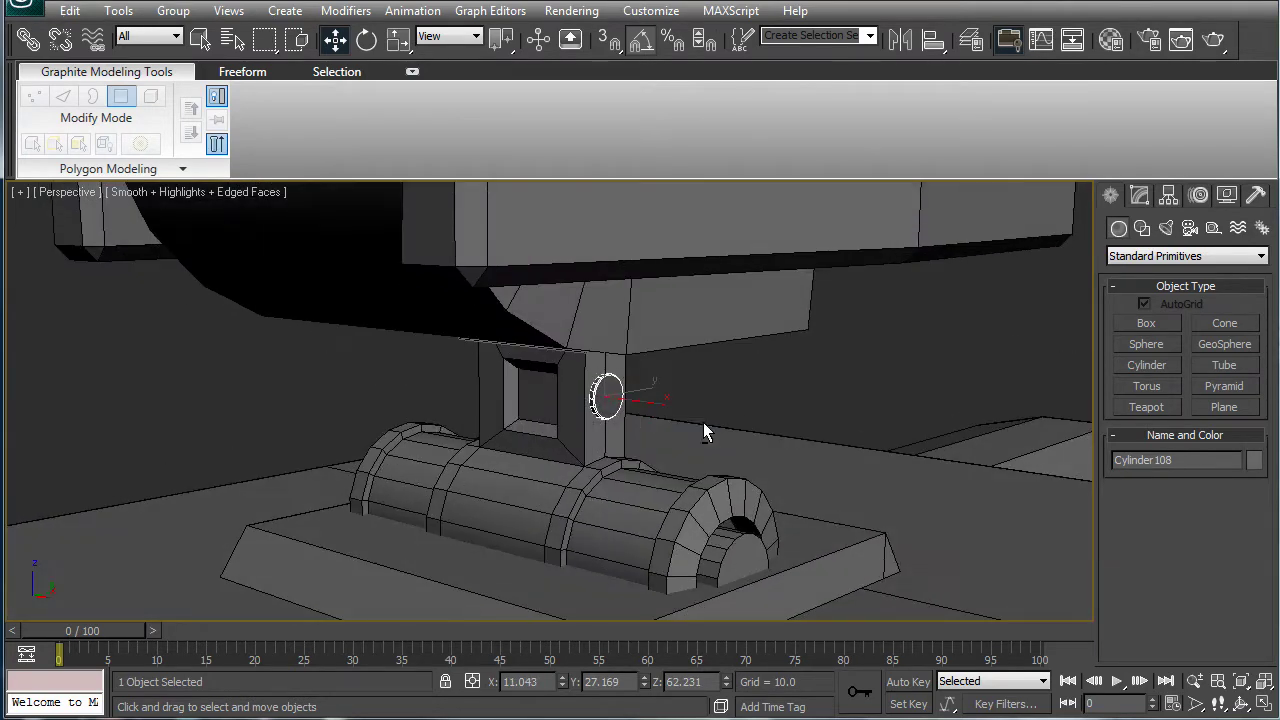
mouse_move(648, 400)
left_mouse_down("shift")
mouse_move(519, 420)
mouse_move(530, 417)
left_mouse_up("shift")
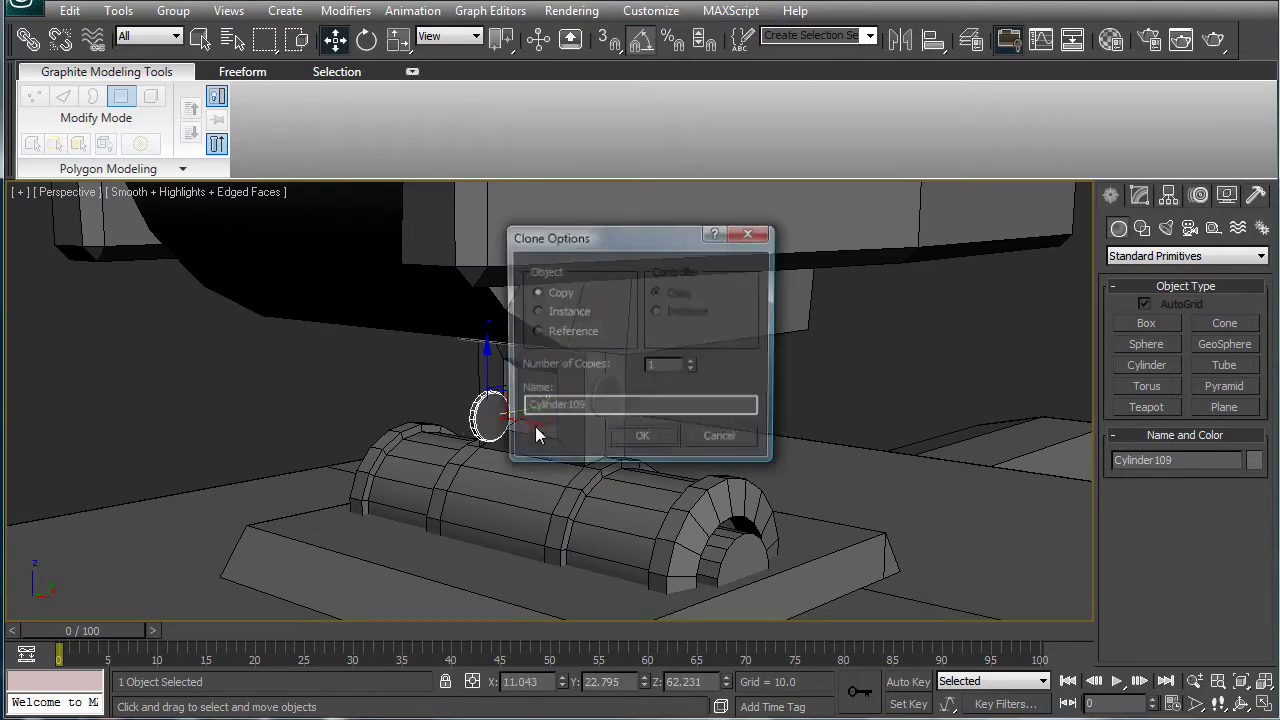
left_click(676, 438)
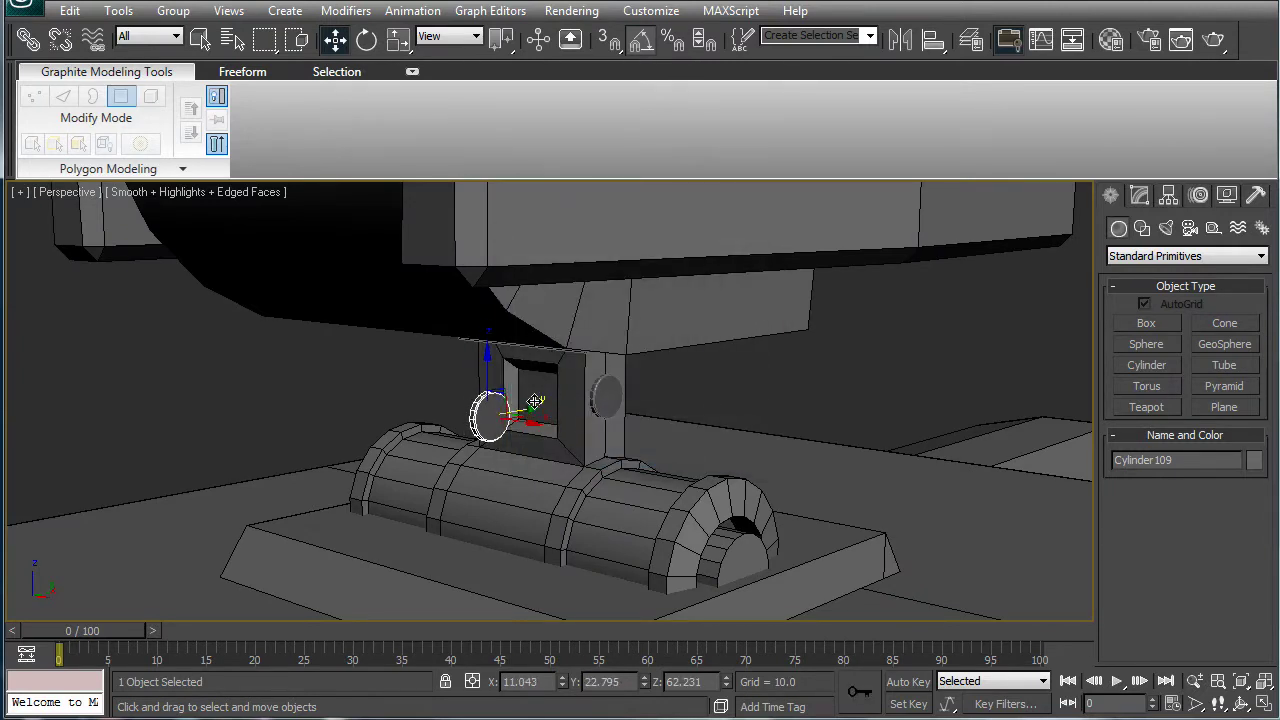
Rotate the copied disc so it lies flat, parallel to the base plate.
key("x")
key("x")
middle_click_drag(595, 408, 626, 466, "alt")
key("e")
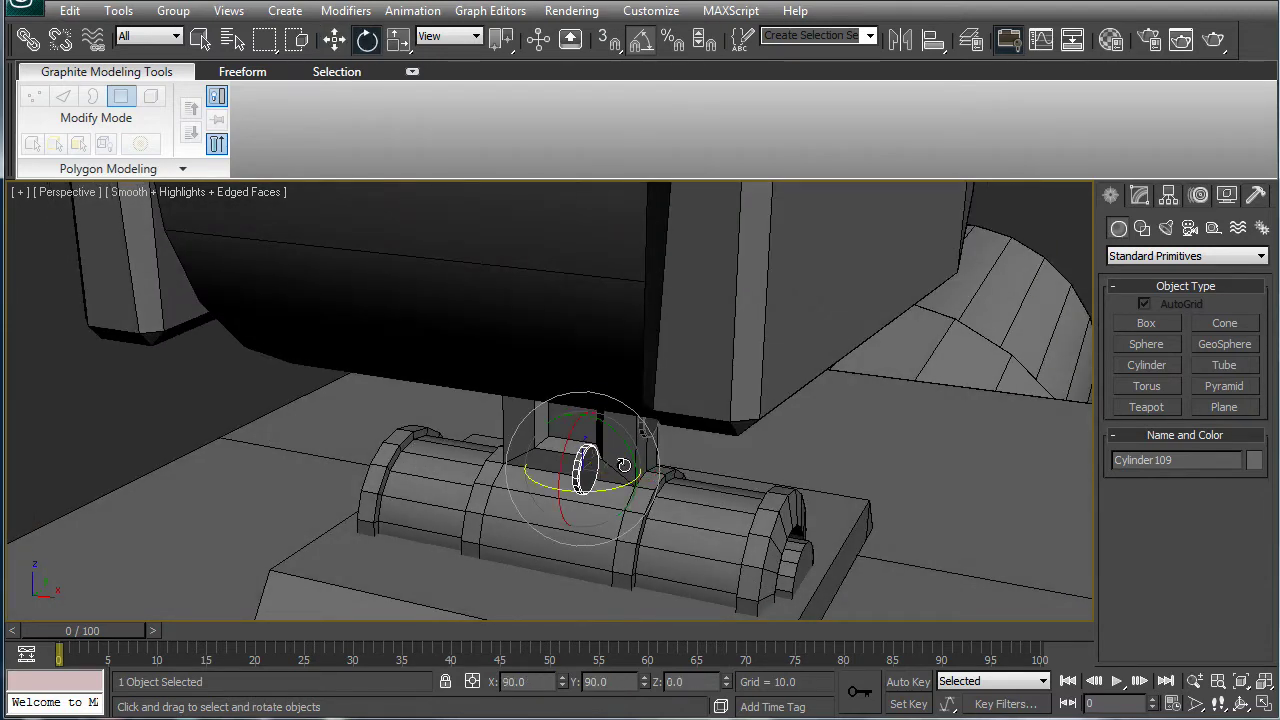
left_click_drag(636, 458, 553, 379)
key("w")
middle_click_drag(553, 379, 543, 374, "alt")
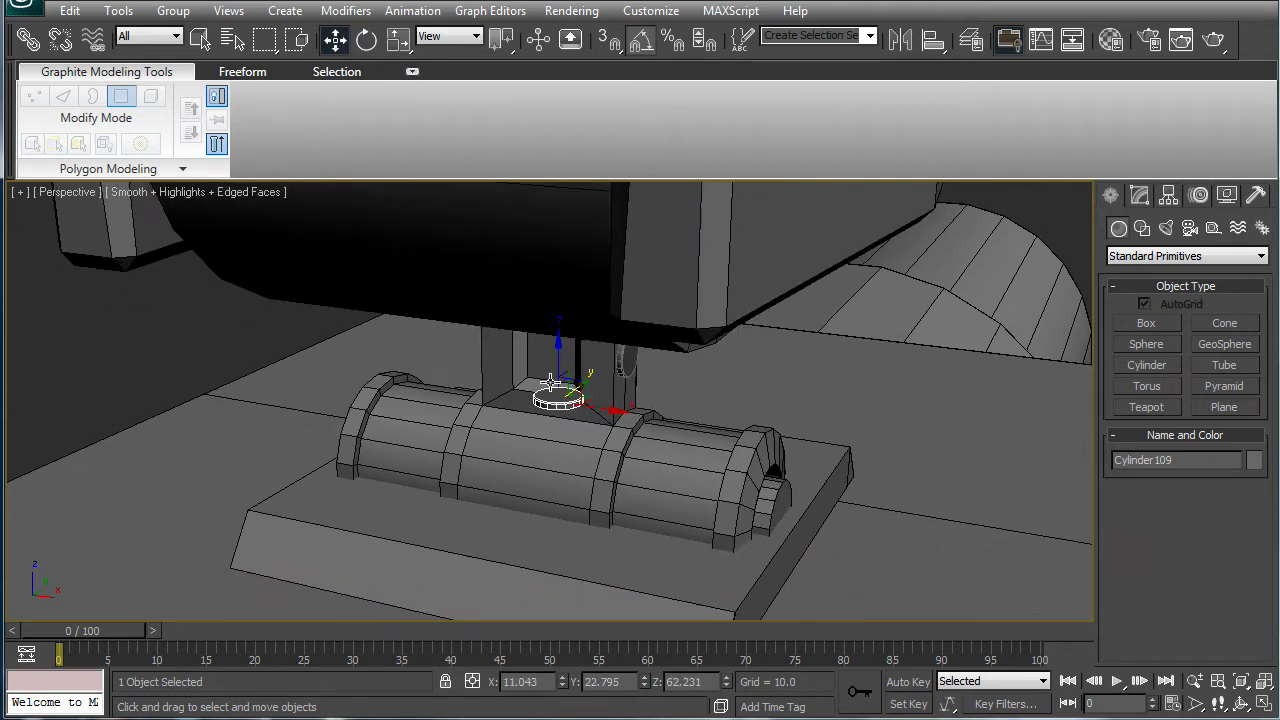
Move the flat disc down toward the base plate and along X to the plate's nearest corner.
left_click_drag(558, 356, 558, 490)
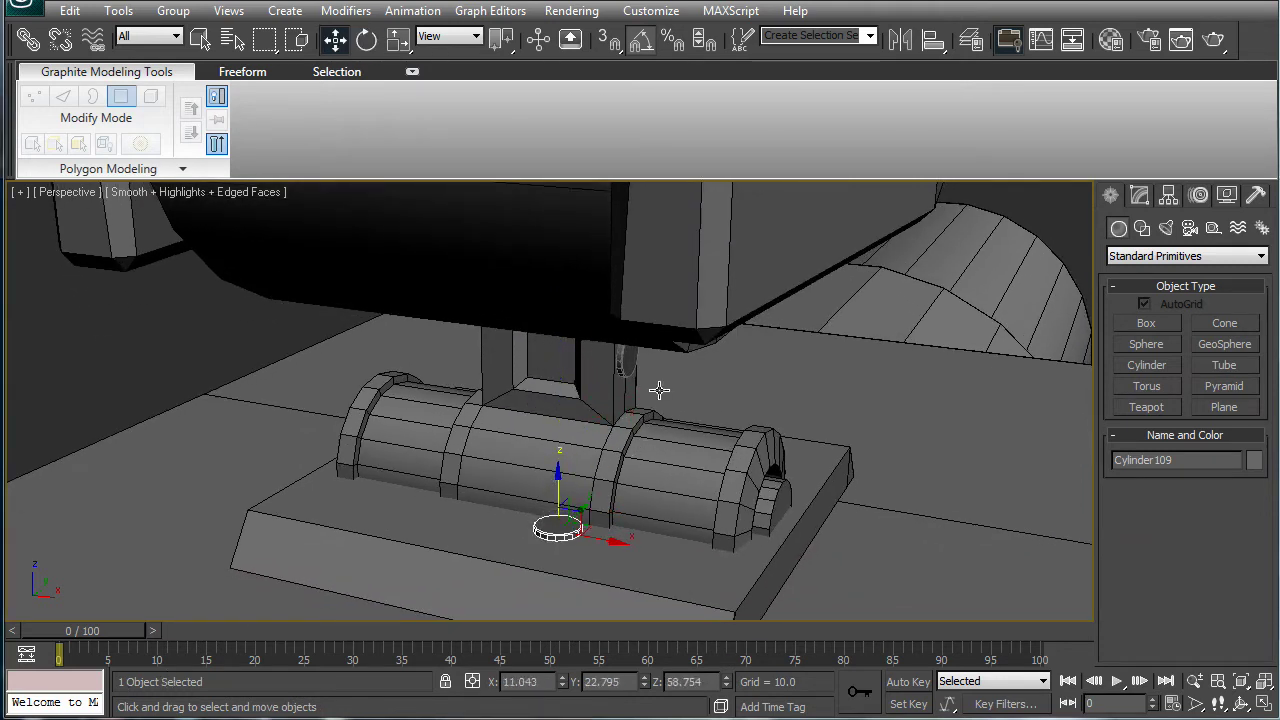
left_click_drag(612, 530, 762, 566)
left_click(708, 519)
left_click(684, 513)
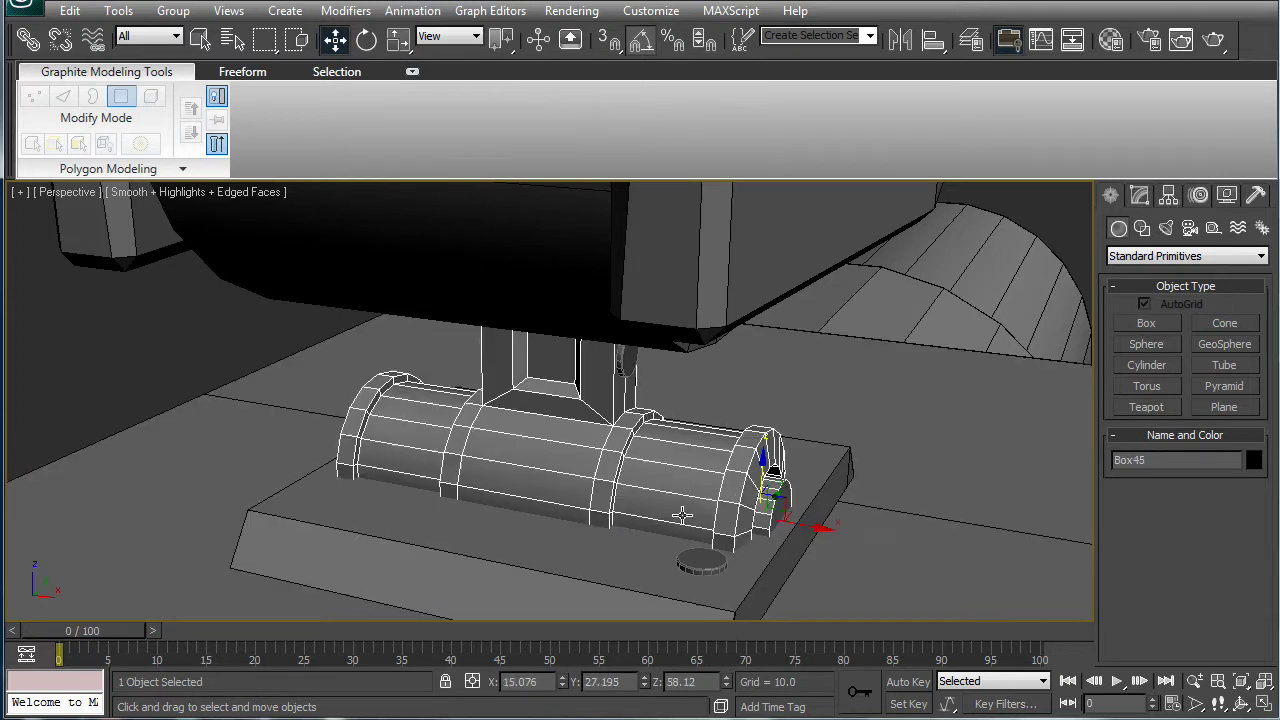
key("ctrl+z")
key("ctrl+z")
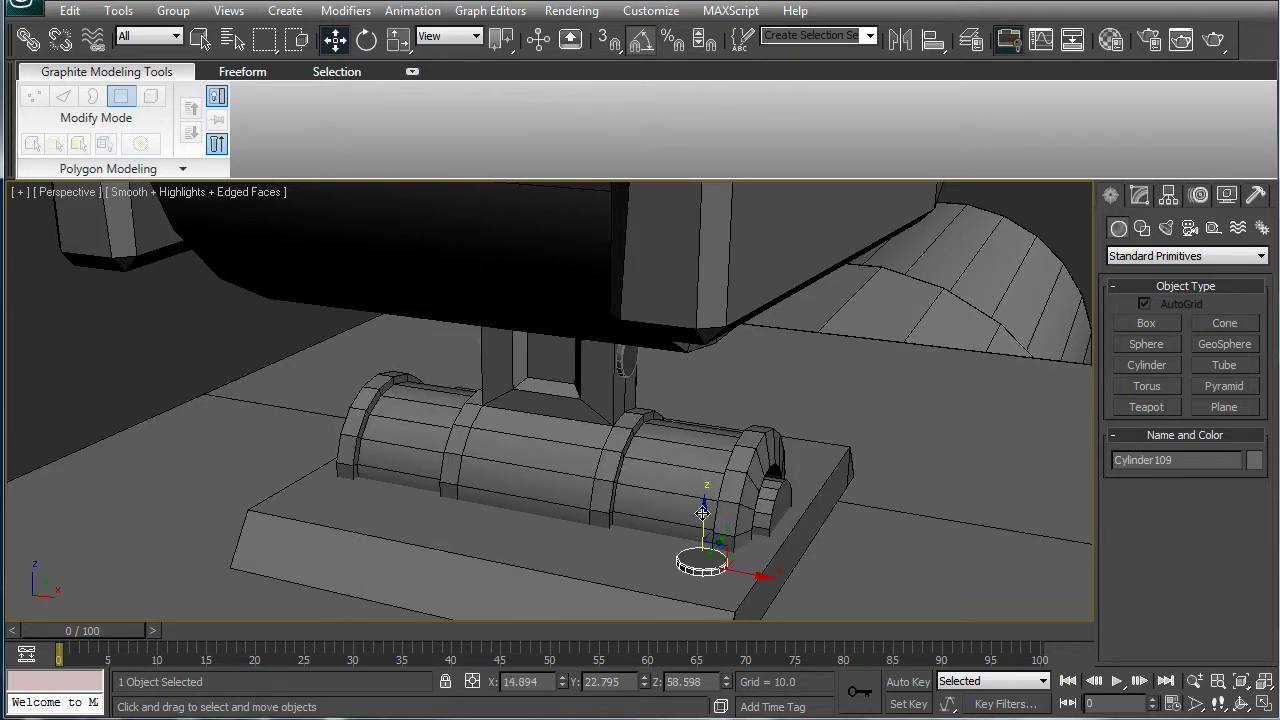
Adjust the disc's height so it sits as a thin bolt head on the base plate's top surface.
left_click_drag(702, 513, 701, 530)
left_click_drag(701, 531, 700, 536)
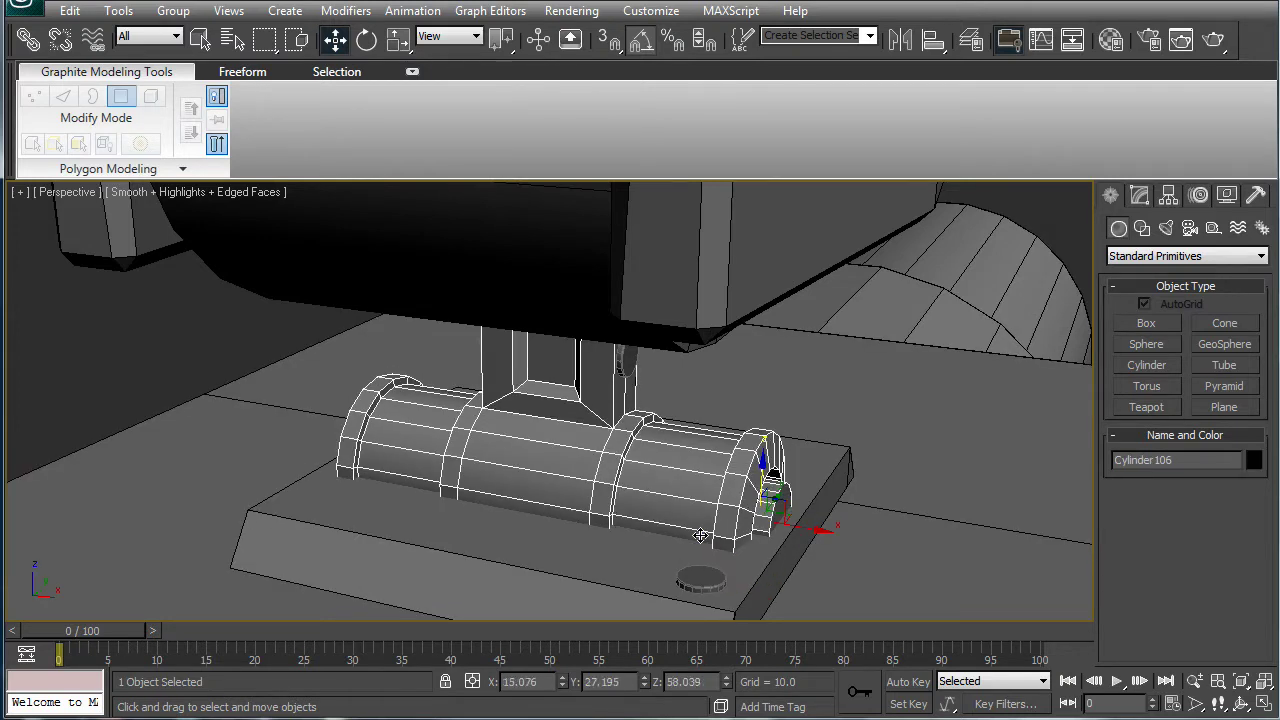
left_click(700, 536)
key("ctrl+z")
left_click(702, 578)
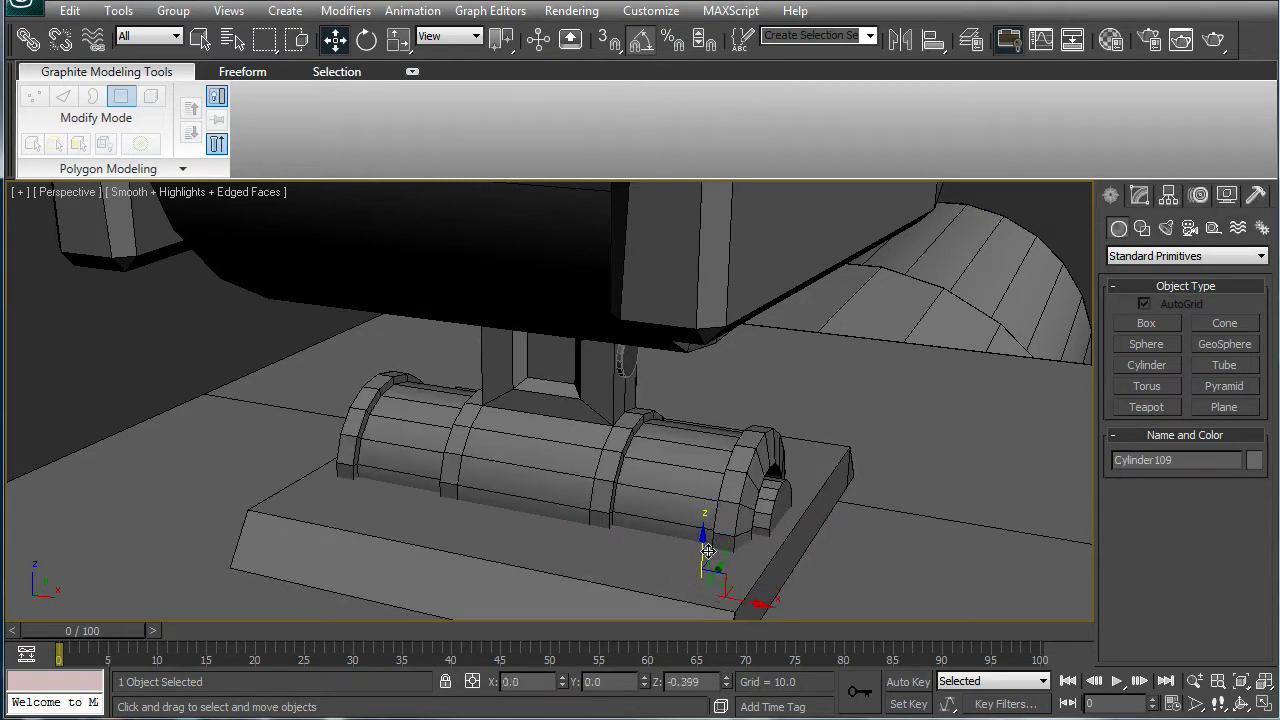
left_click_drag(708, 551, 711, 541)
Copy the disc along X to the plate's adjacent corner, and clone both discs along Y to the opposite corners.
middle_click_drag(768, 586, 766, 480, "alt")
mouse_move(673, 546)
left_mouse_down()
mouse_move(677, 570)
mouse_move(363, 393)
left_mouse_up()
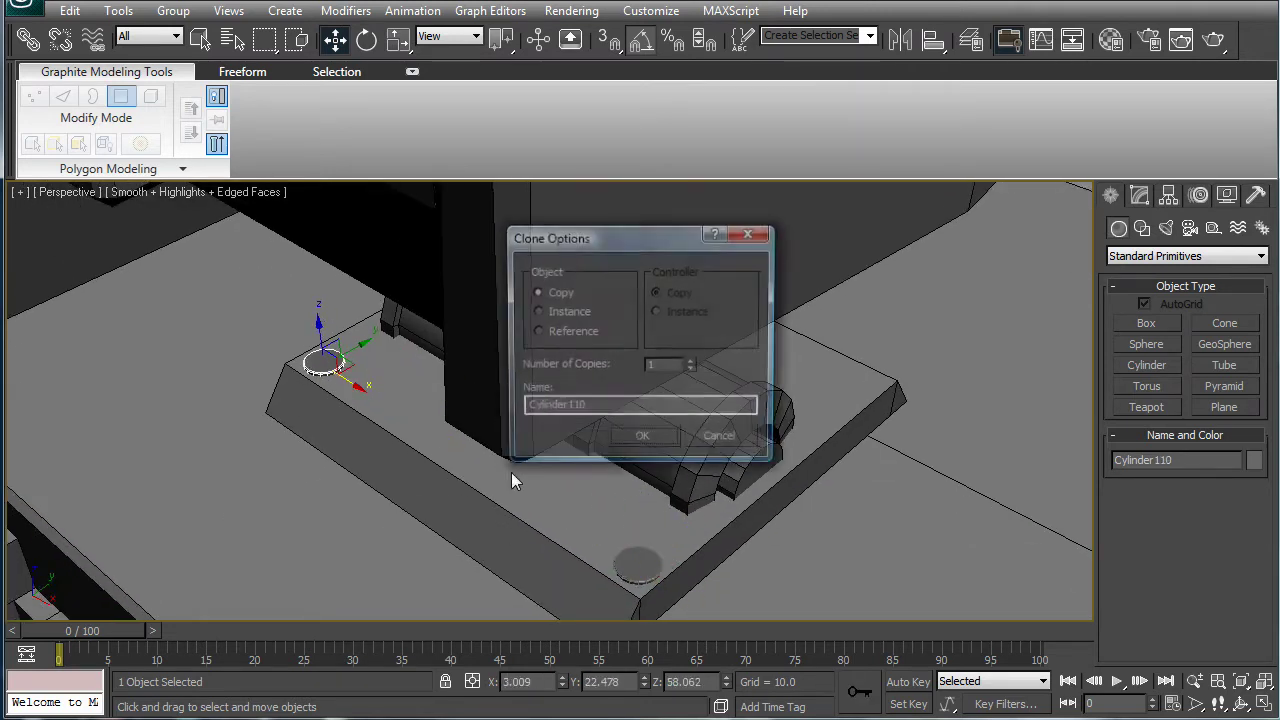
left_click(642, 439)
left_click(630, 564, "ctrl")
middle_click_drag(704, 544, 499, 407, "alt")
mouse_move(451, 377)
left_mouse_down("shift")
mouse_move(766, 362)
mouse_move(812, 376)
left_mouse_up("shift")
left_click(630, 439)
left_click(648, 448)
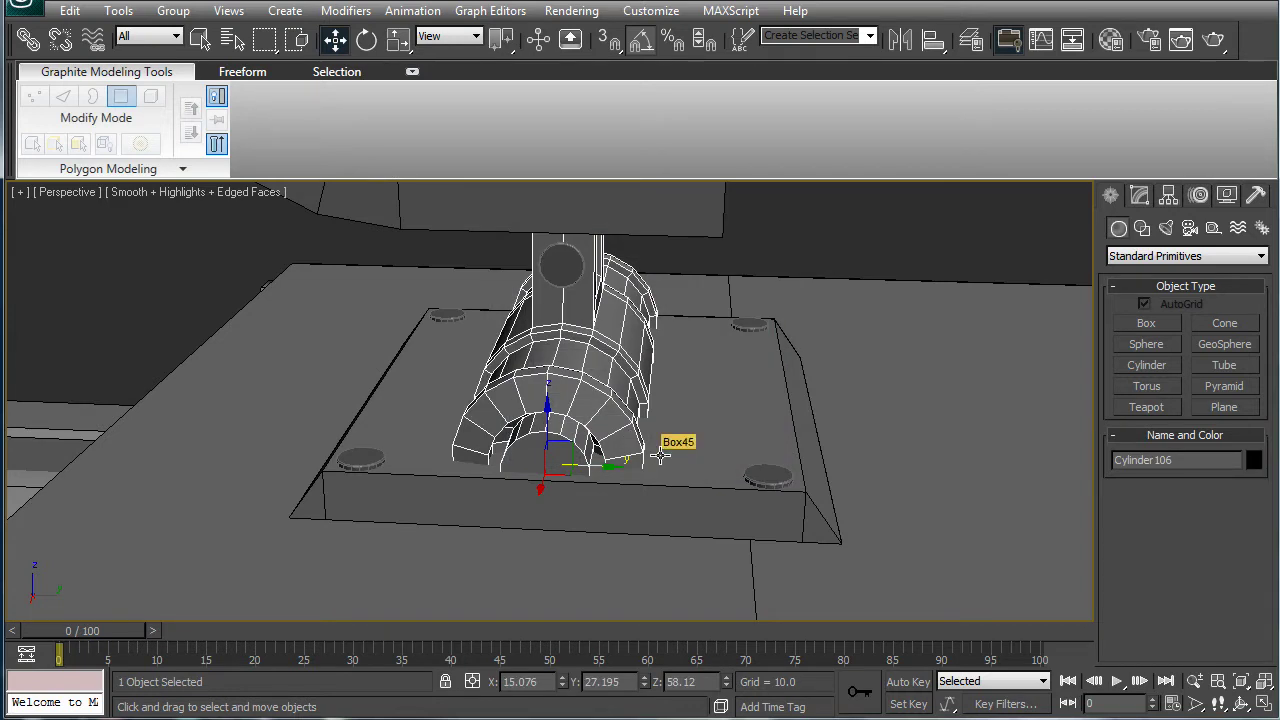
middle_click_drag(652, 357, 635, 377, "alt")
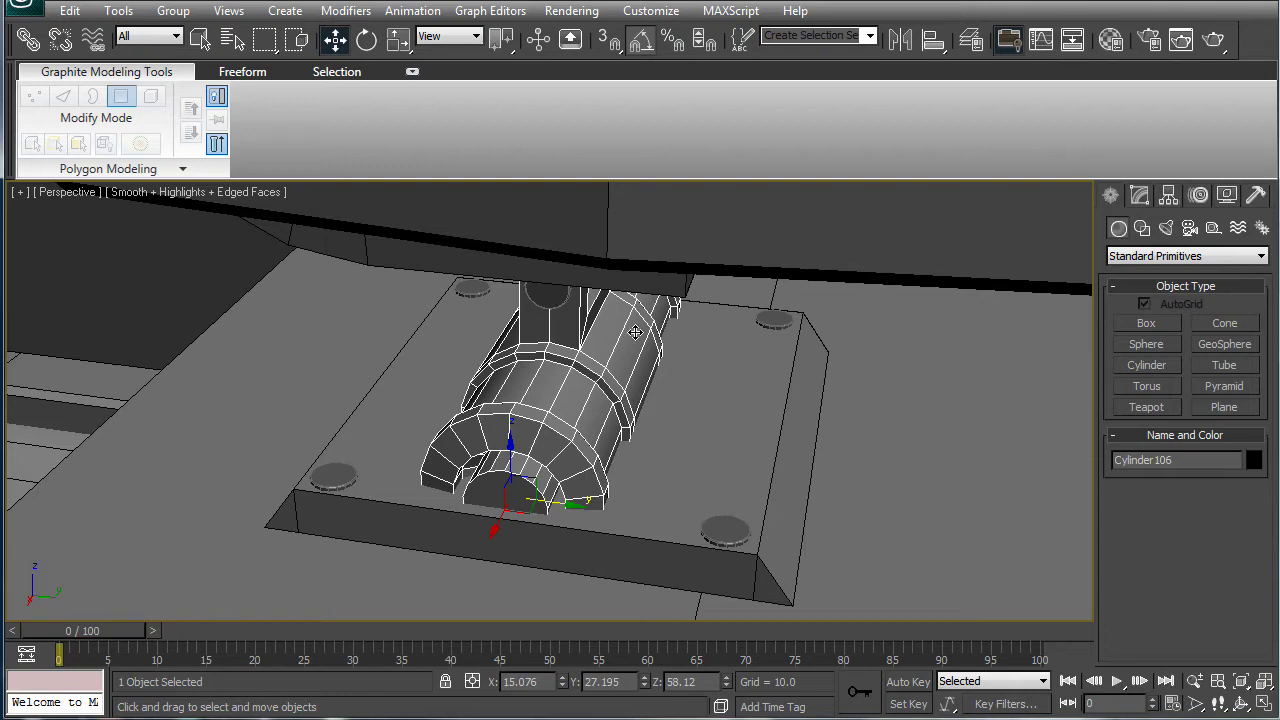
left_click(1146, 328)
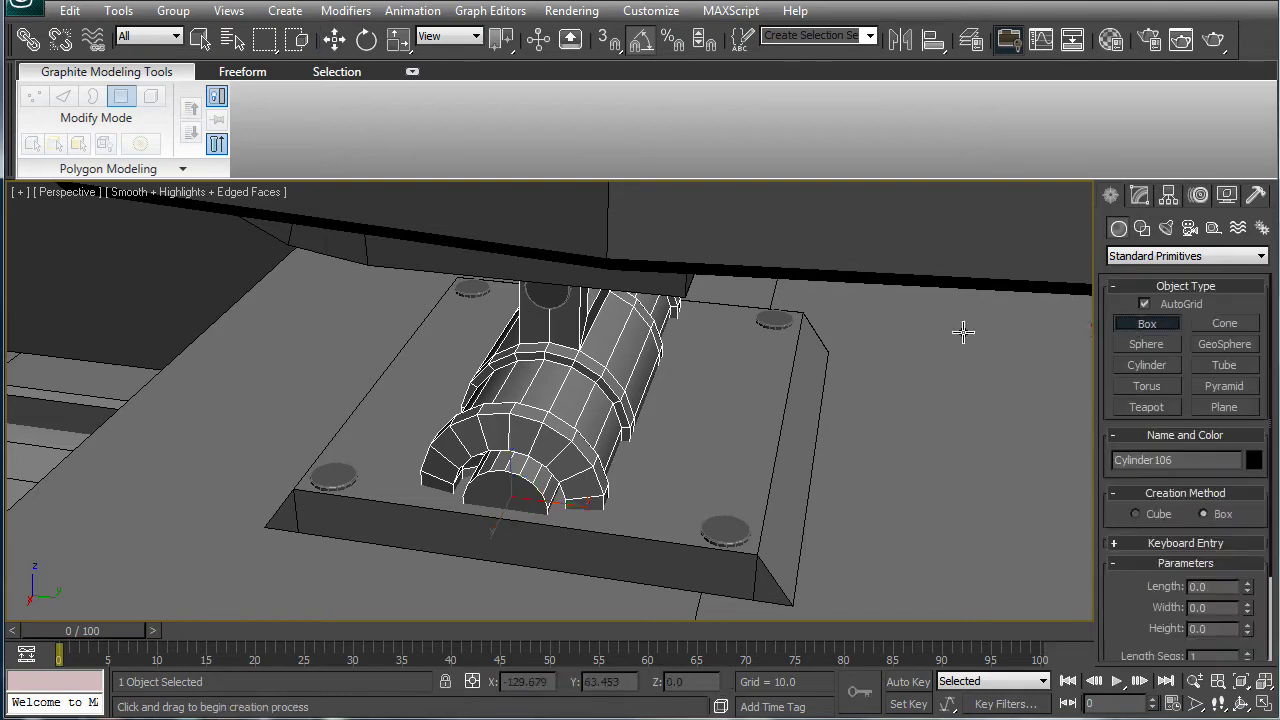
middle_click_drag(774, 445, 656, 450, "alt")
right_click(656, 450)
Connect the base plate's long top edges with 2 segments and a pinch of 57, placing cross edges beside the discs.
left_click(656, 451)
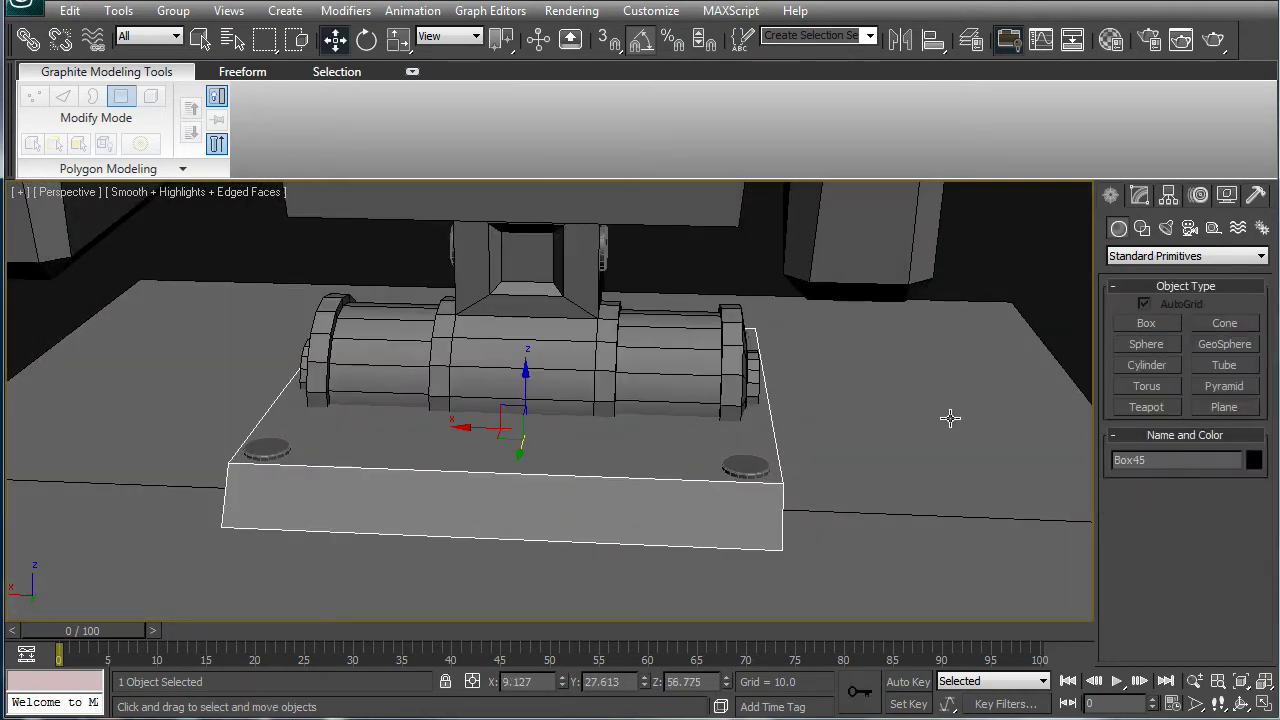
left_click(1139, 194)
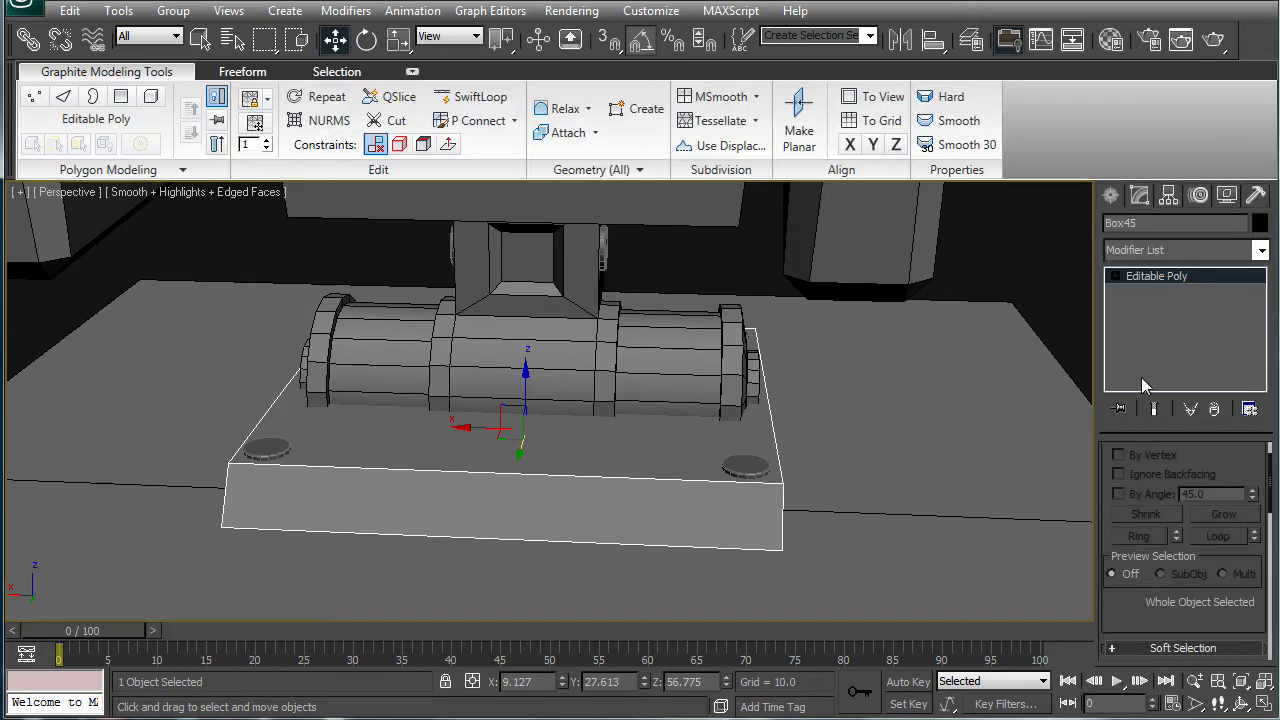
left_click(1116, 276)
left_click(1148, 308)
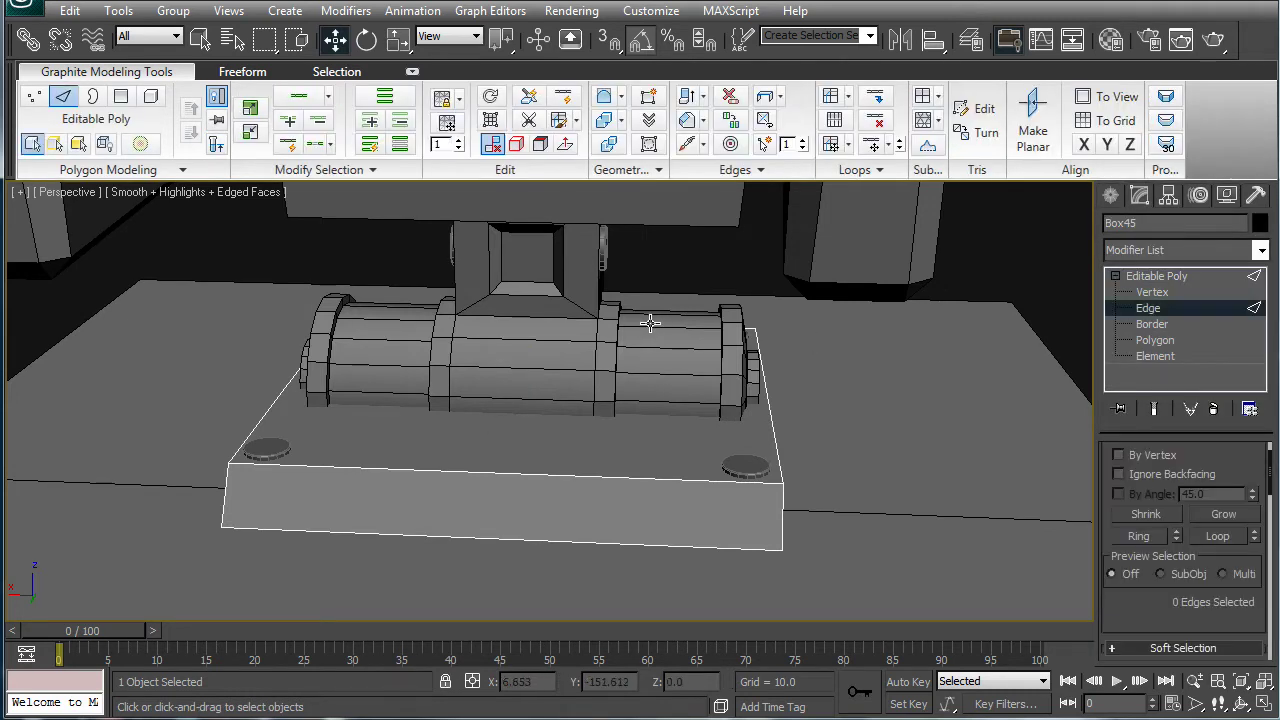
left_click(609, 478)
left_click_drag(1240, 555, 1217, 435)
left_click(1249, 599)
left_click(764, 366)
left_click_drag(895, 377, 881, 258)
left_click(773, 458)
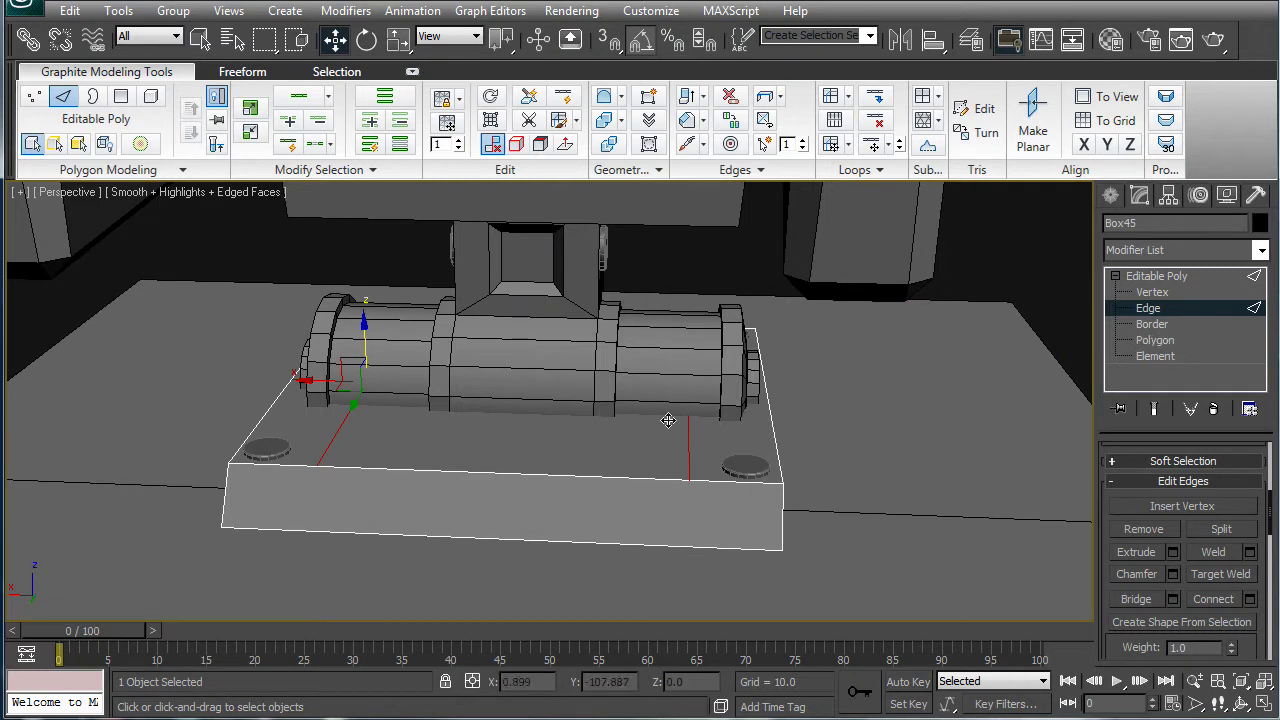
Connect the base plate's two top cross edges with 1 segment, a pinch of 57 and a slide of 47, adding an edge beside the cylinder.
left_click(1250, 599)
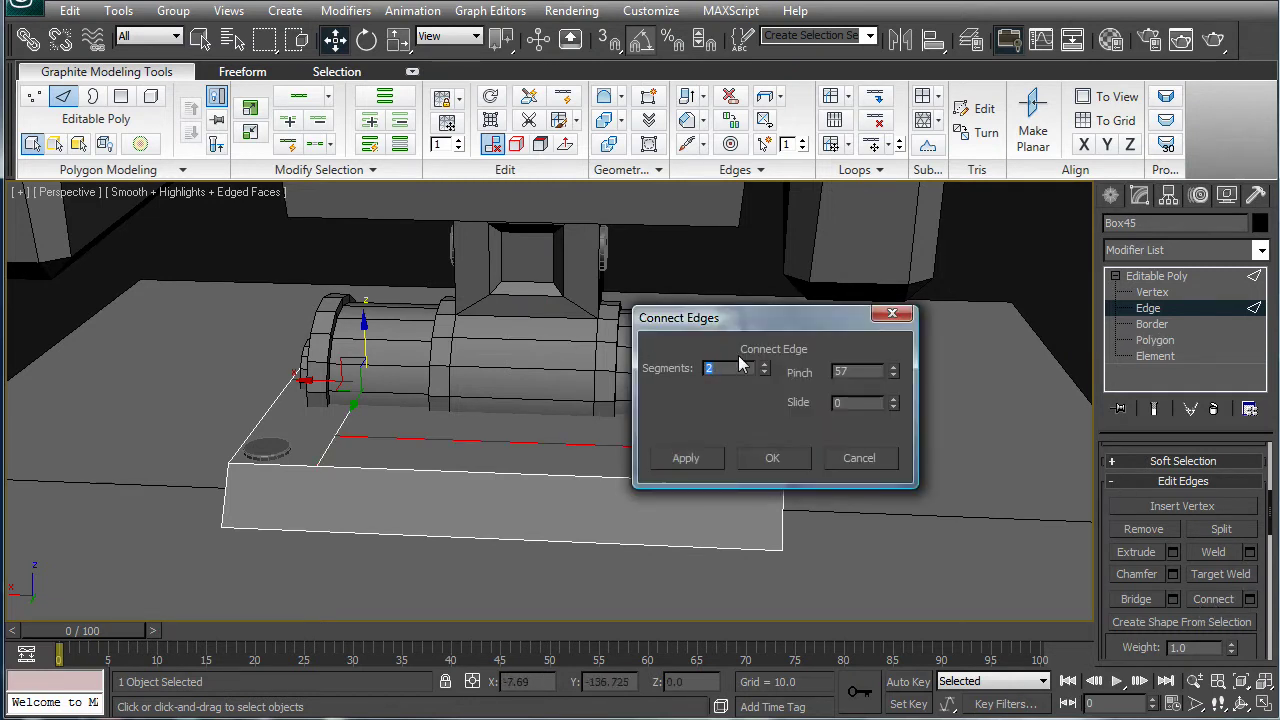
left_click_drag(766, 373, 768, 383)
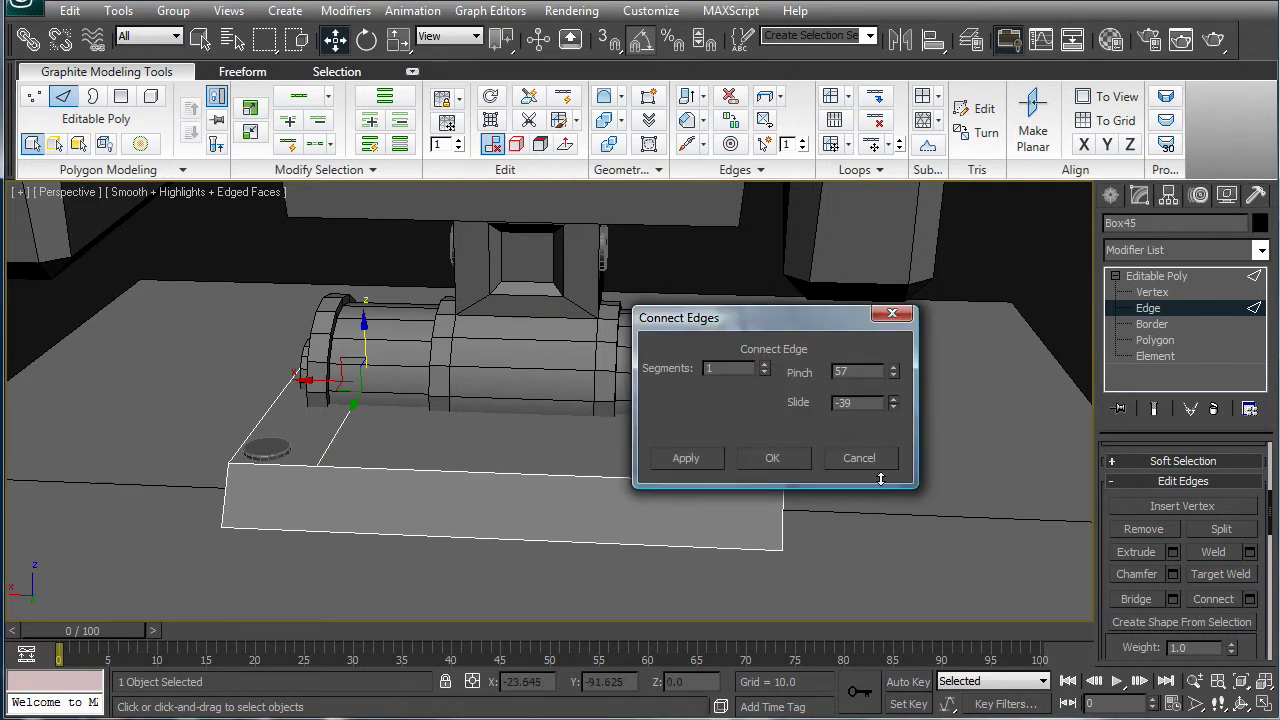
left_click_drag(881, 483, 877, 309)
left_click(772, 458)
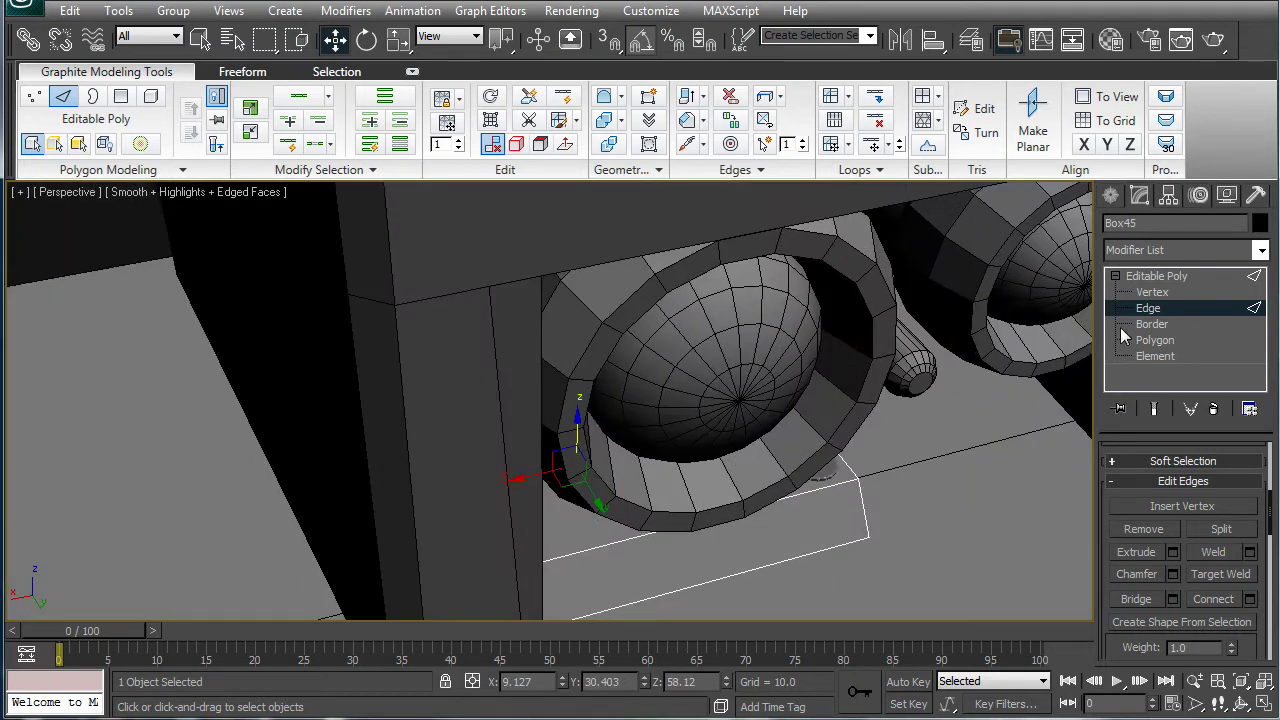
Inset the rectangular top face of the base plate beside the cylinder to leave a thin border.
key("2")
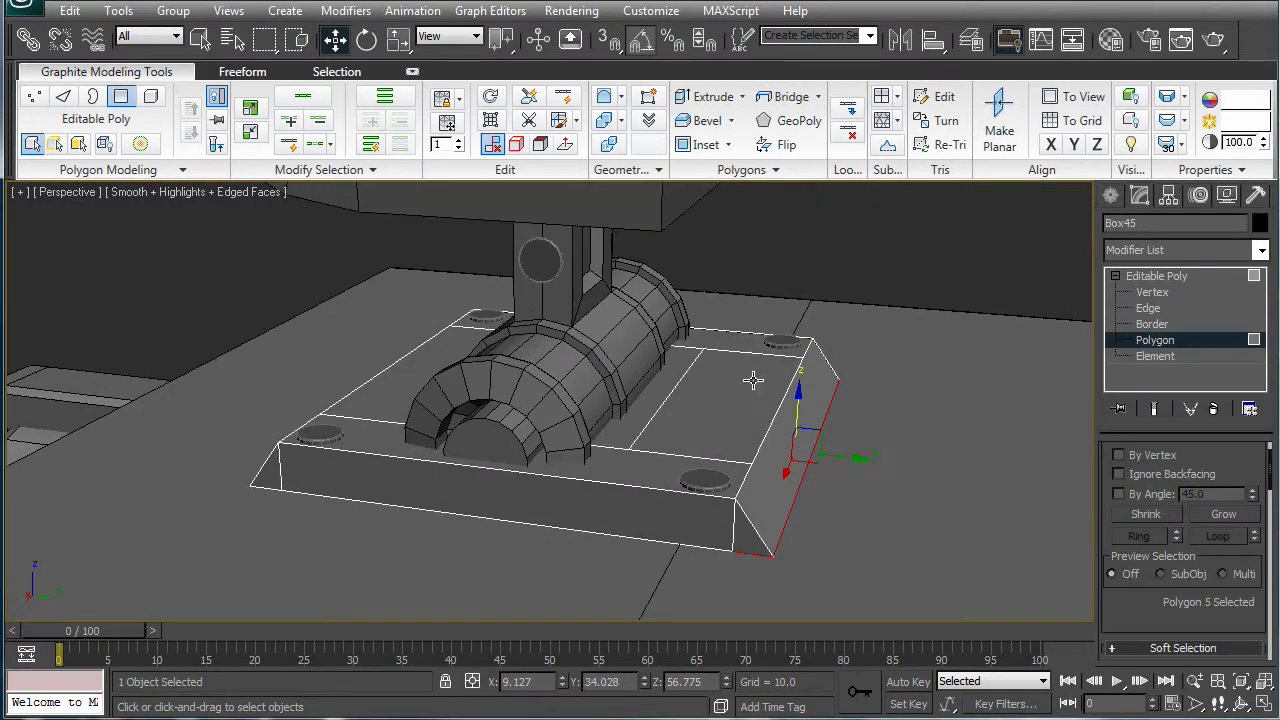
left_click(750, 385)
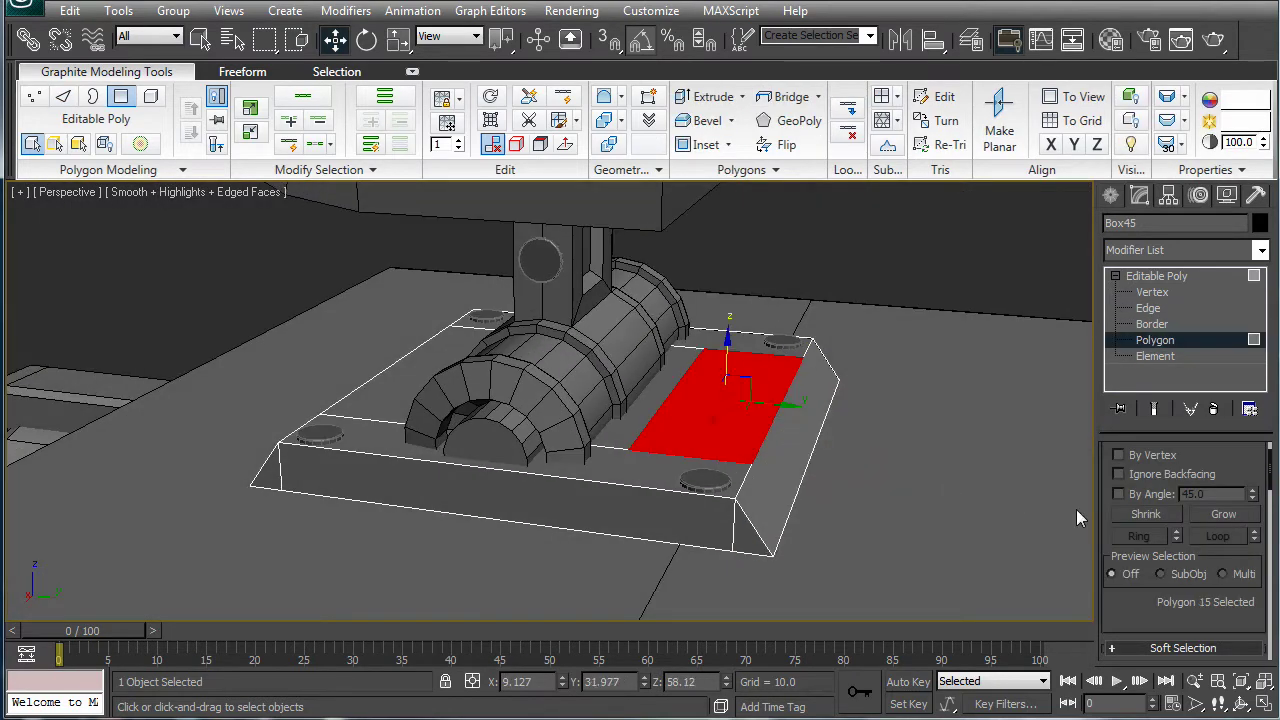
scroll(1193, 605, "down", 5)
left_click(1250, 514)
left_click_drag(805, 326, 296, 308)
left_click_drag(364, 357, 358, 444)
left_click(265, 410)
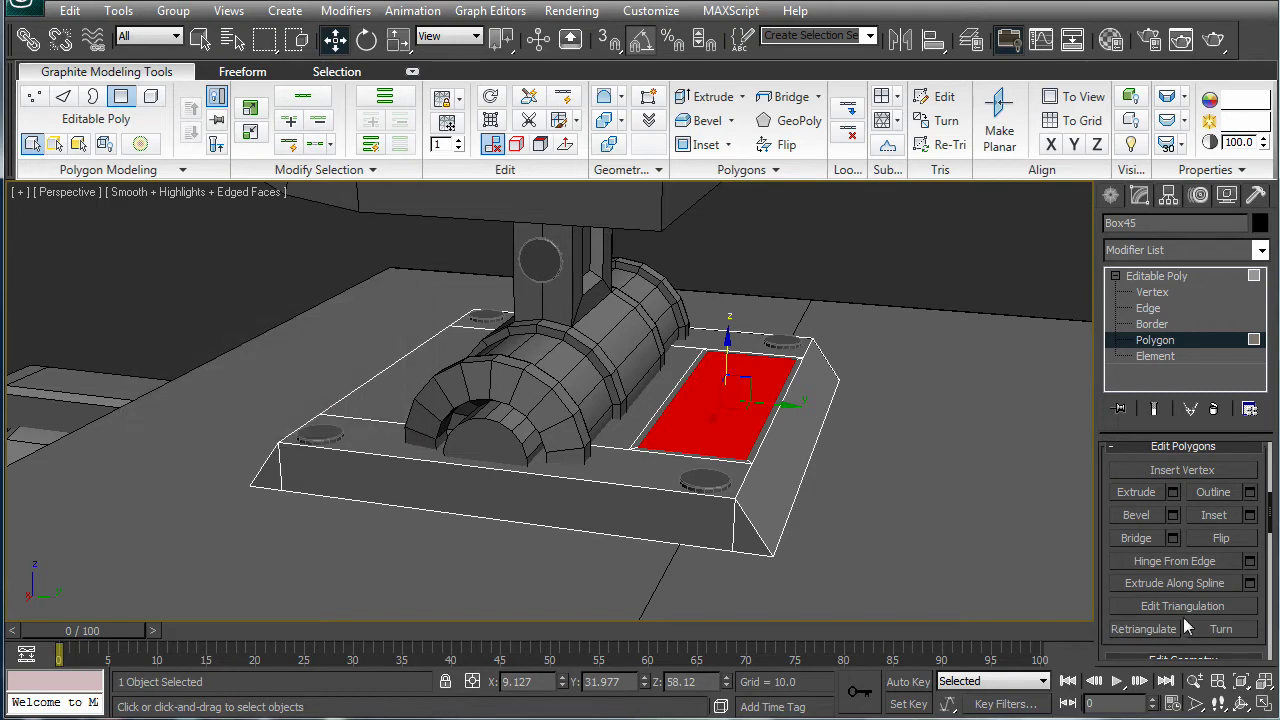
Bevel the inset face with a height of -0.2 and an outline amount of -0.17 to form a shallow recessed panel.
left_click(1173, 514)
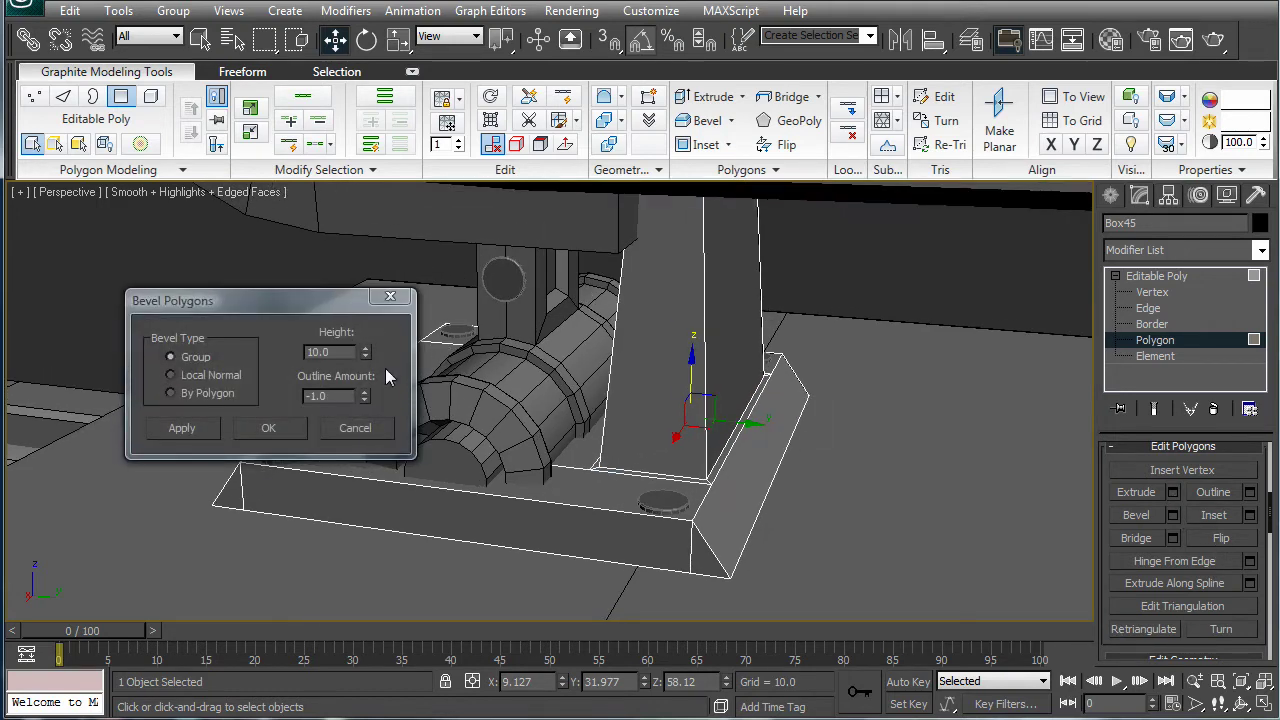
left_click_drag(367, 353, 365, 451)
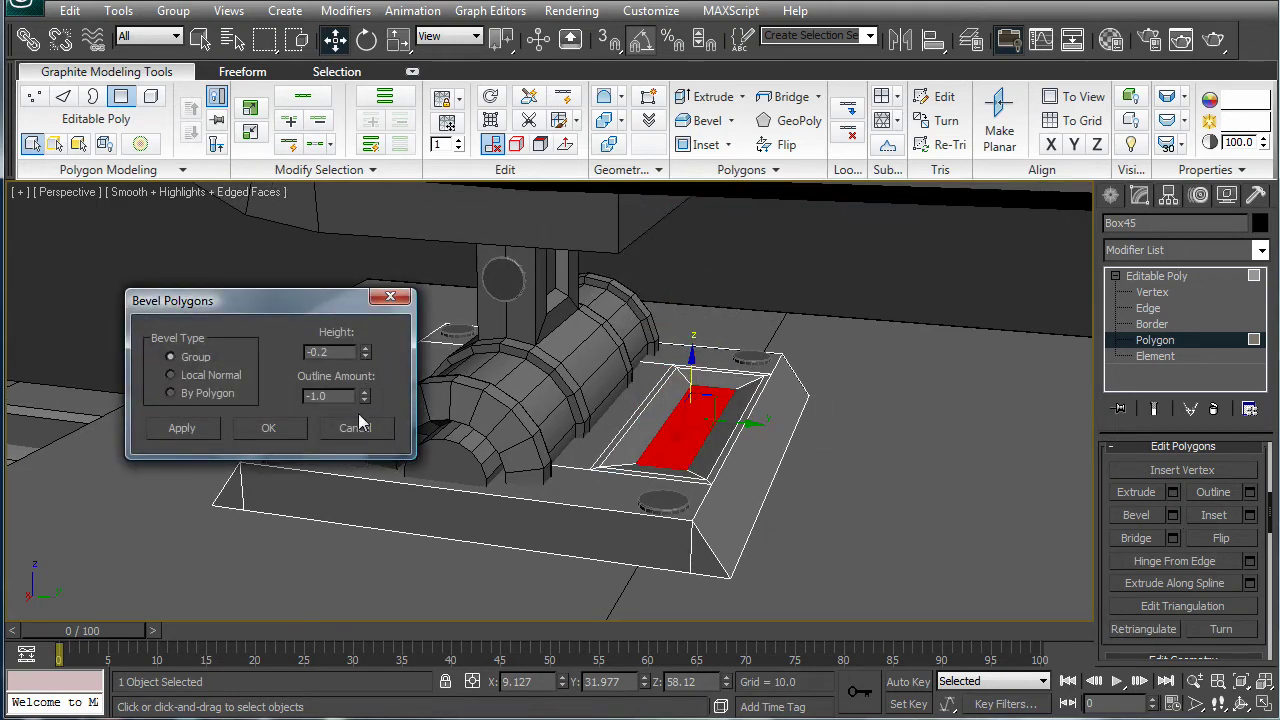
left_click_drag(364, 396, 384, 309)
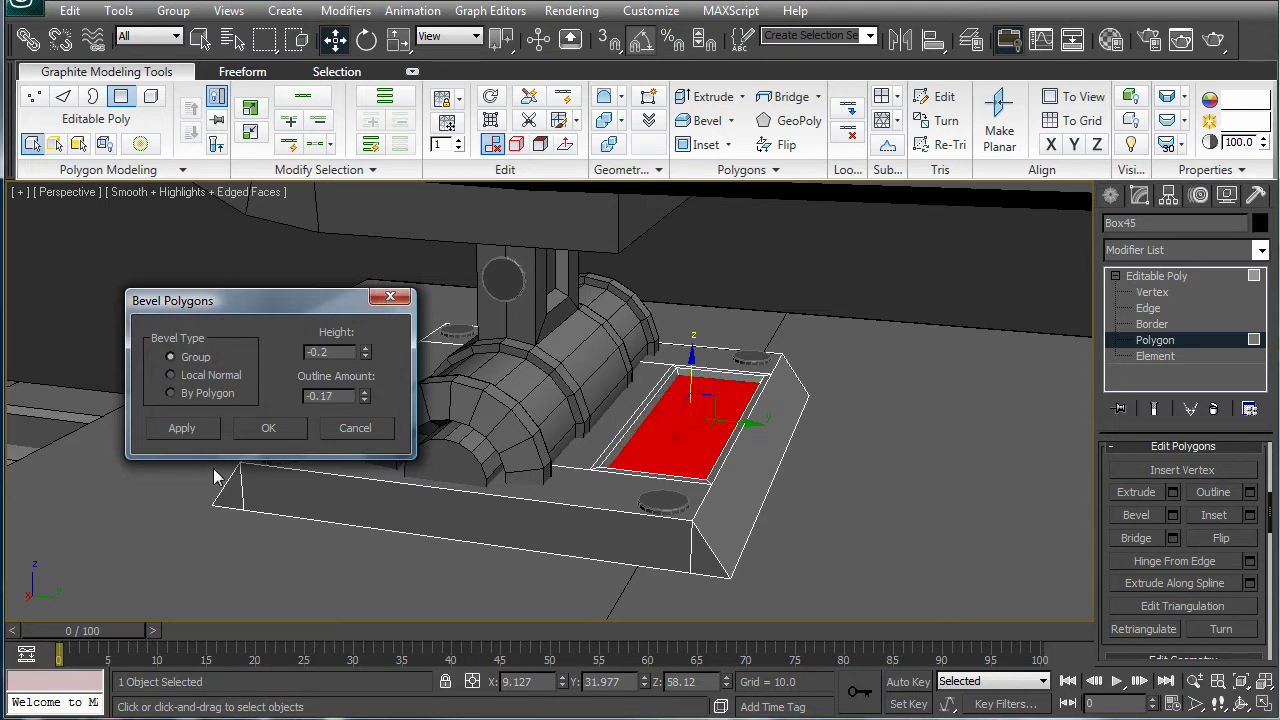
left_click(268, 428)
middle_click_drag(290, 430, 904, 353, "alt")
left_click(1148, 277)
middle_click_drag(603, 306, 860, 392, "alt")
Connect the upper and lower edges of both of the base plate's end faces with 4 segments, pinch 0 and slide 0.
left_click(1112, 199)
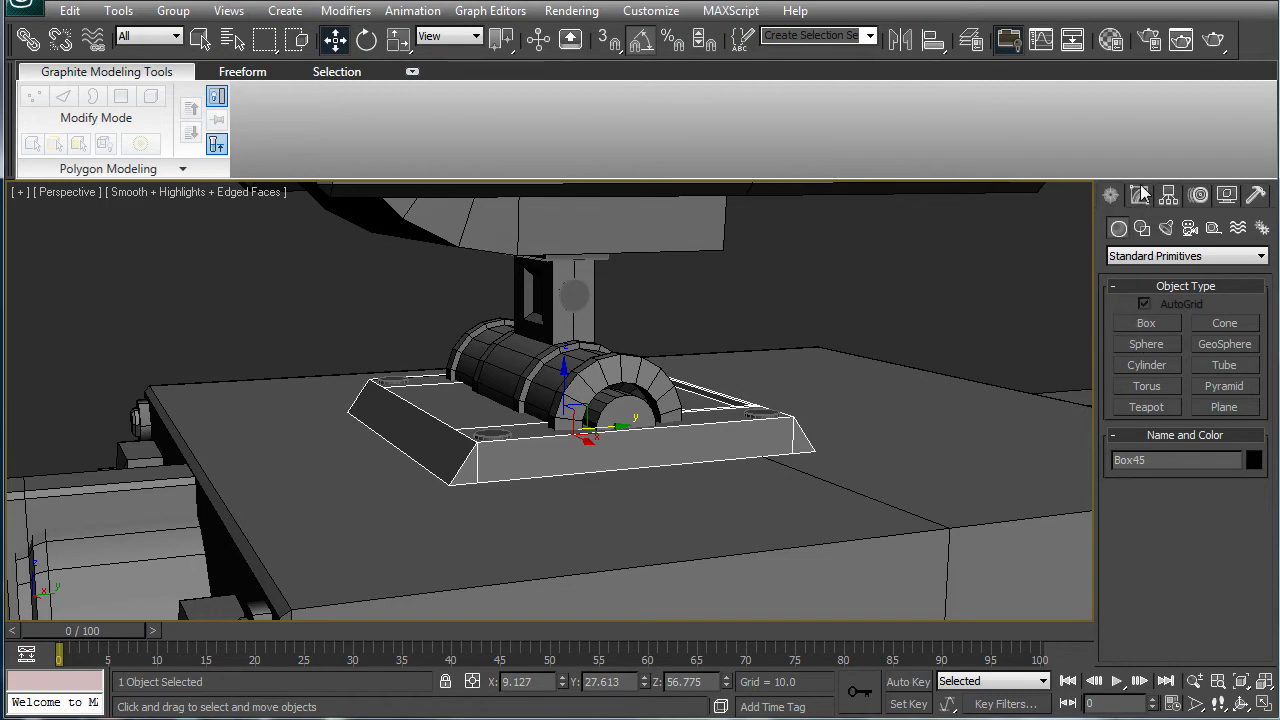
left_click(1139, 195)
left_click(1148, 308)
left_click(714, 422)
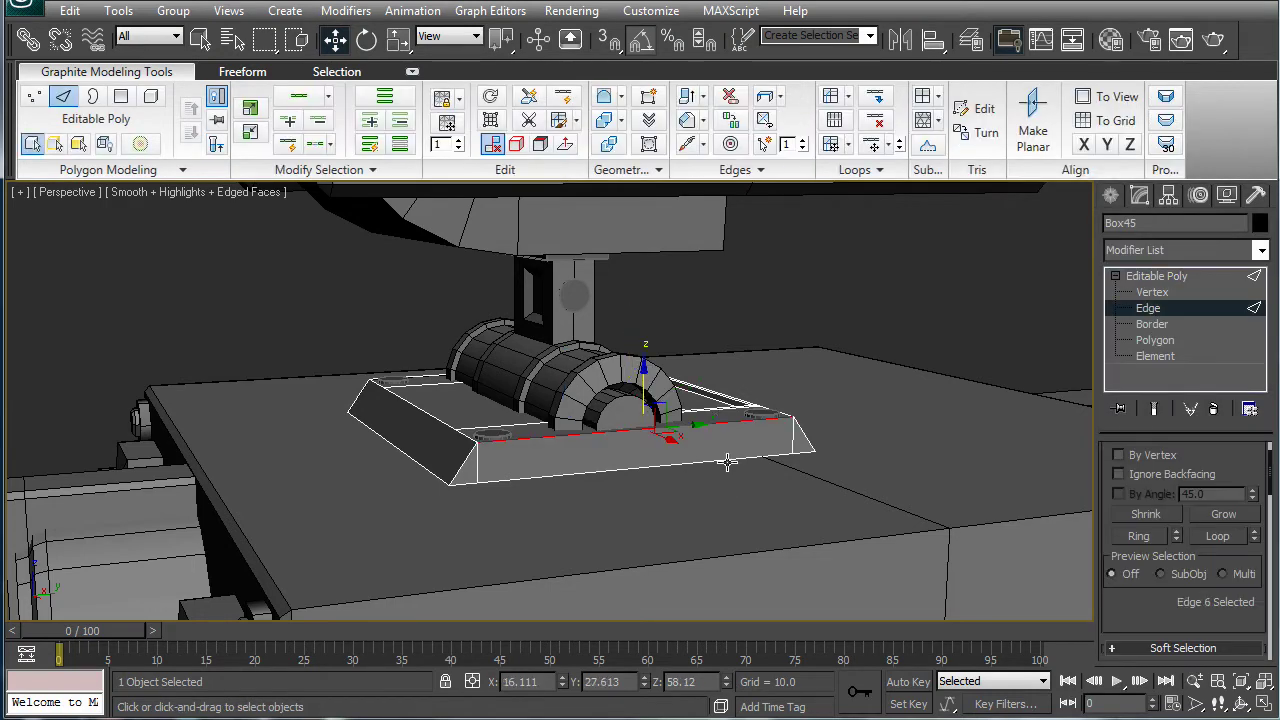
left_click(727, 463, "ctrl")
middle_click_drag(688, 459, 585, 455, "alt")
left_click(630, 418, "ctrl")
left_click(628, 455, "ctrl")
scroll(1147, 612, "down", 3)
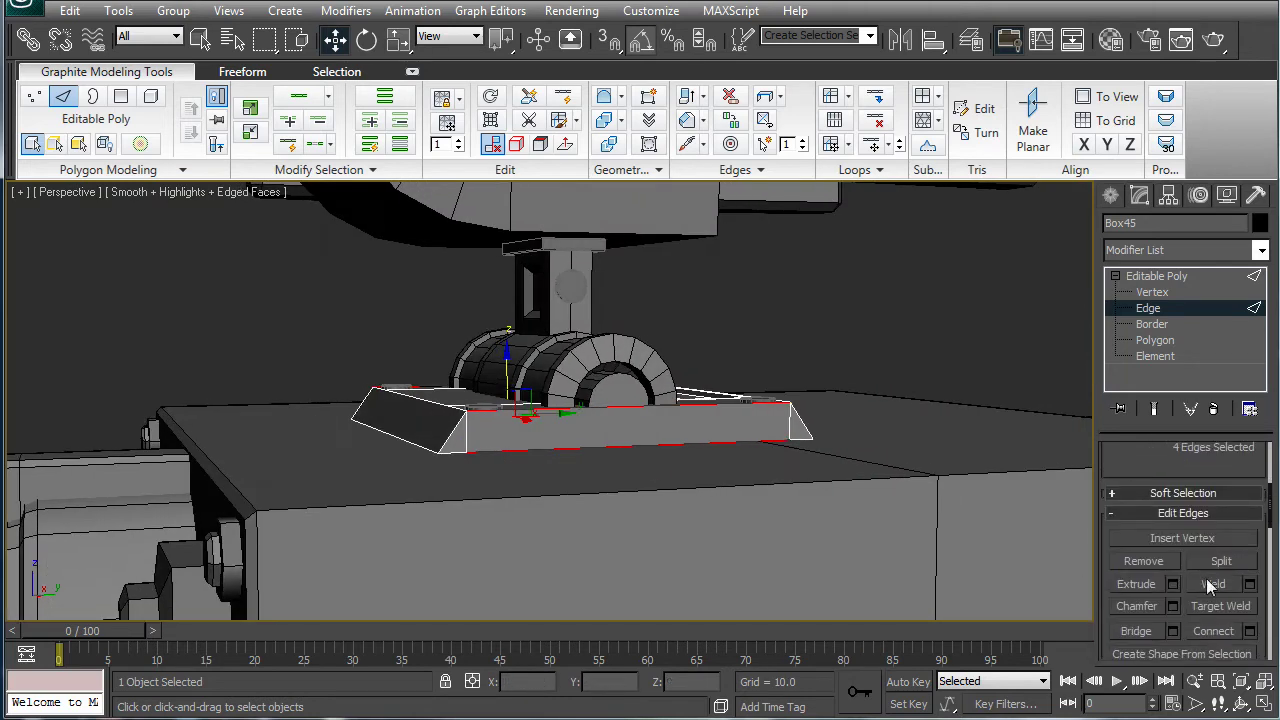
left_click(1250, 631)
middle_click_drag(700, 500, 660, 520, "alt")
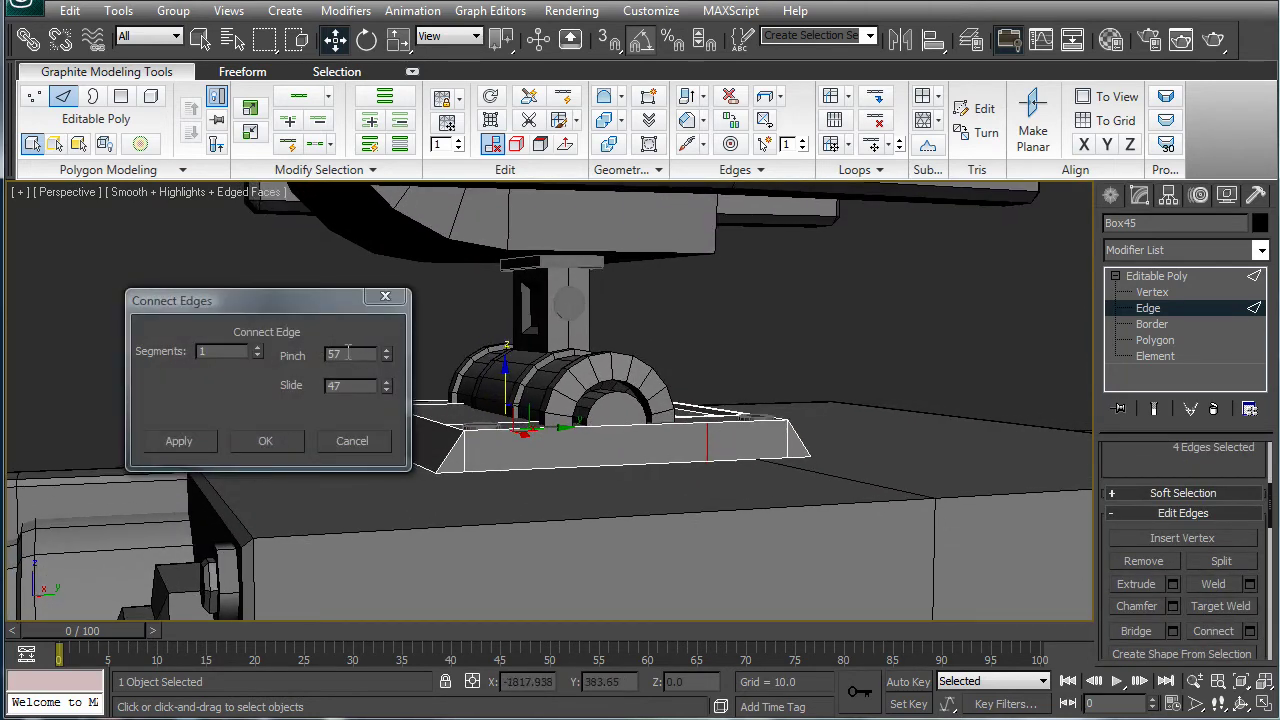
double_click(348, 353)
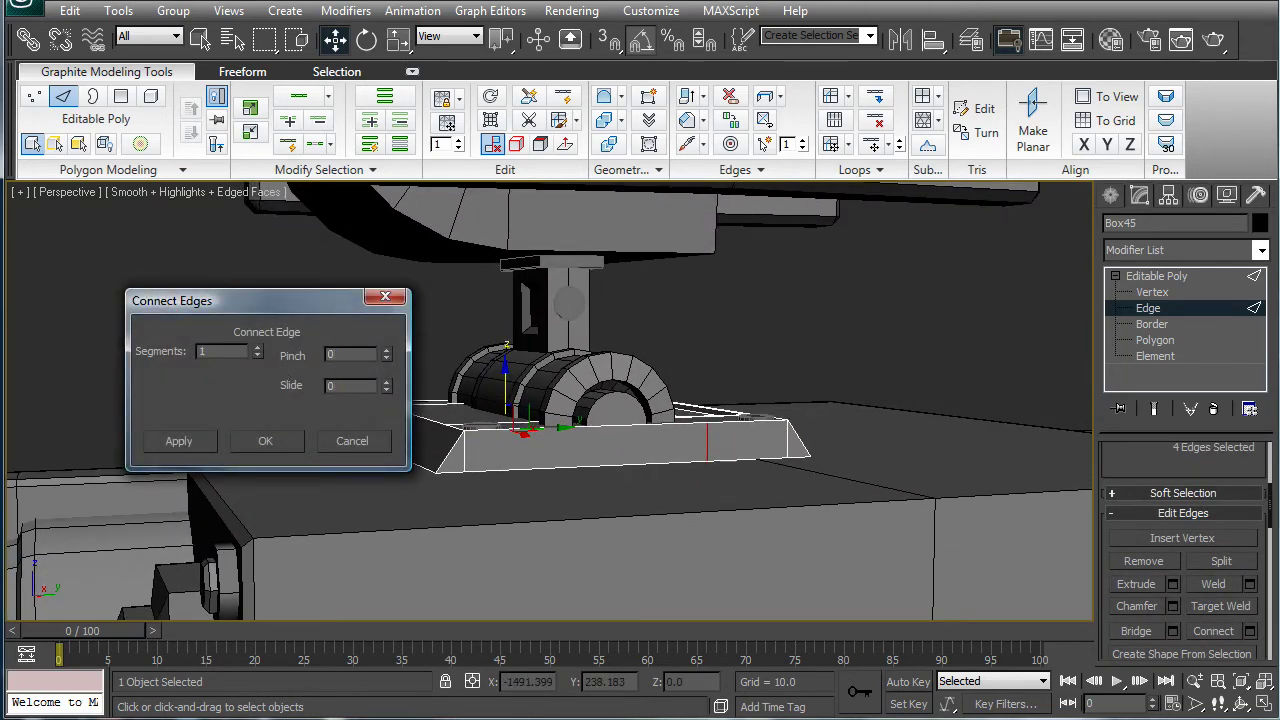
left_click(256, 348)
left_click_drag(255, 353, 245, 345)
left_click(265, 441)
middle_click_drag(300, 450, 455, 462, "alt")
Hinge the second and fourth faces on one end of the base plate outward from their bottom edge by 90 degrees with 6 segments.
left_click(1132, 341)
left_click(730, 440)
left_click(615, 450, "ctrl")
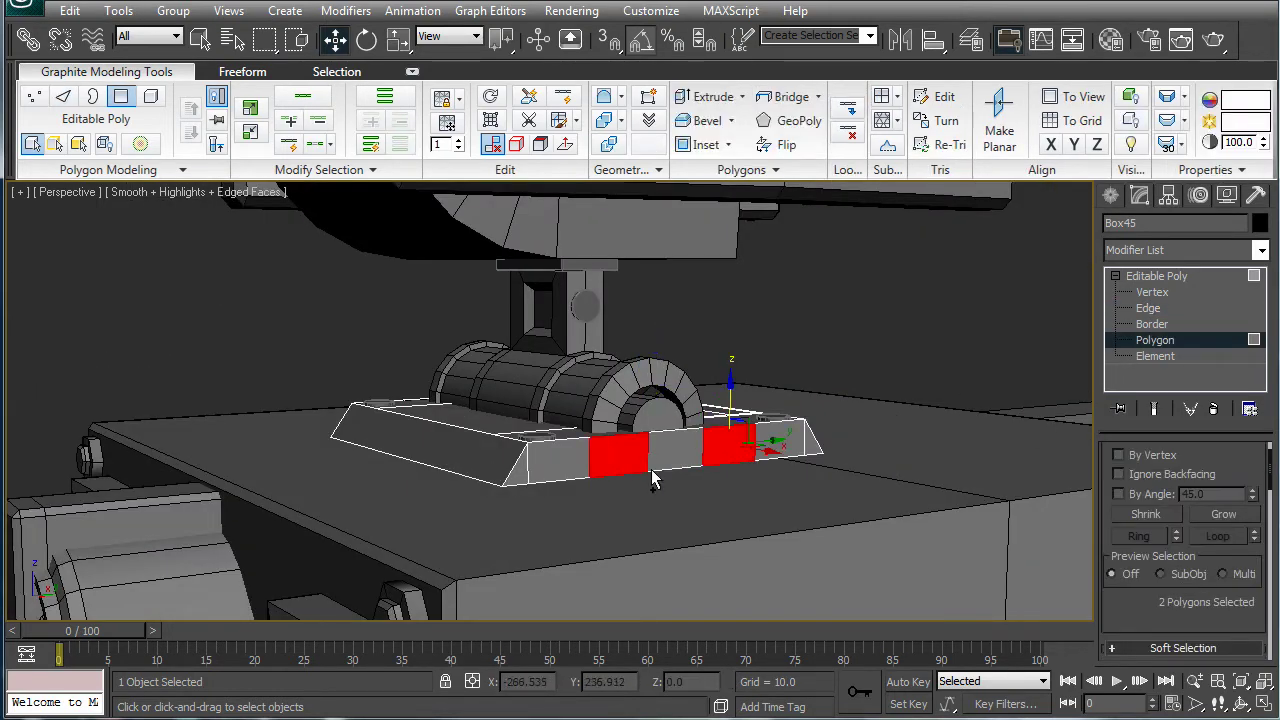
middle_click_drag(689, 490, 919, 472, "alt")
scroll(919, 472, "up", 4)
middle_click_drag(895, 413, 1127, 558)
scroll(1127, 557, "down", 5)
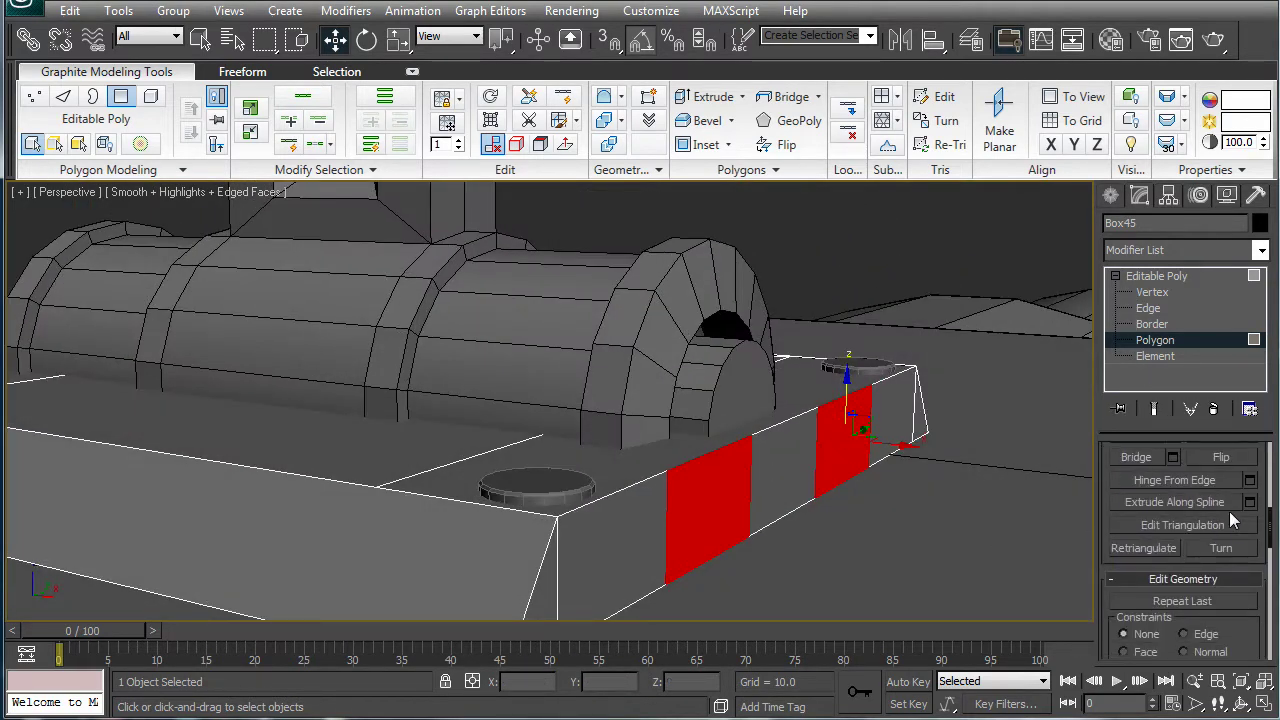
left_click(1249, 480)
left_click(290, 428)
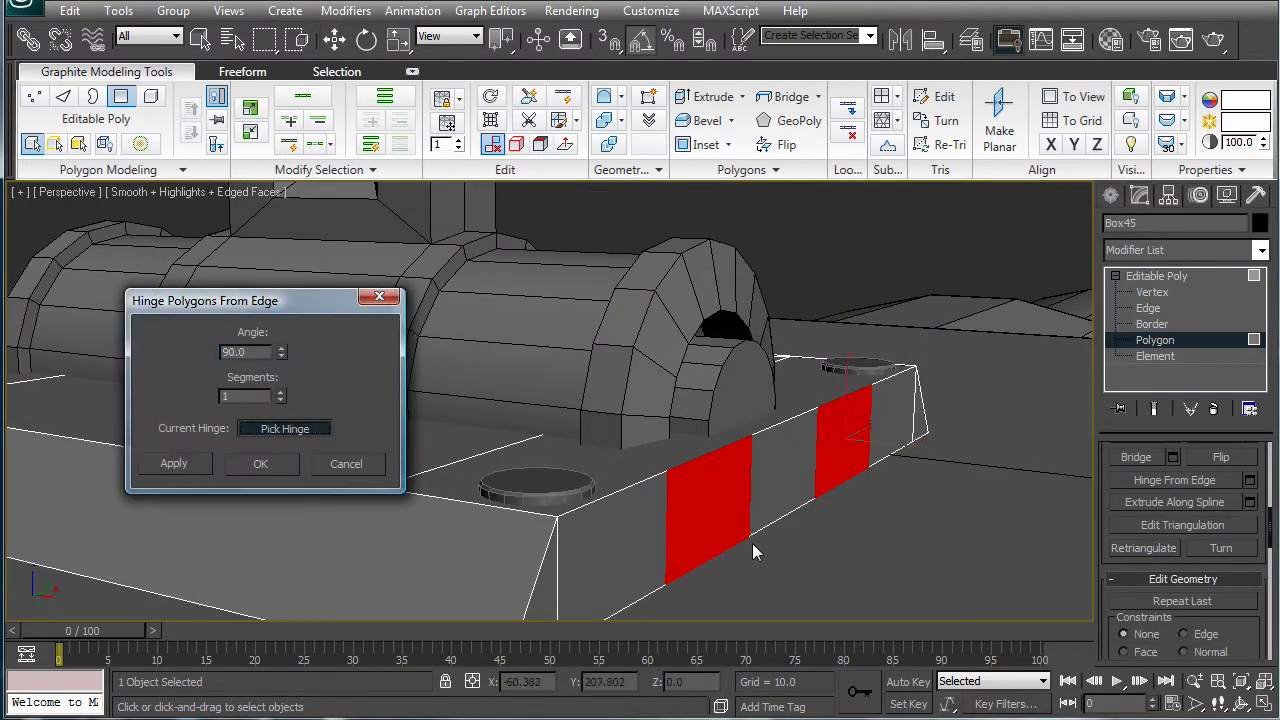
left_click(656, 521)
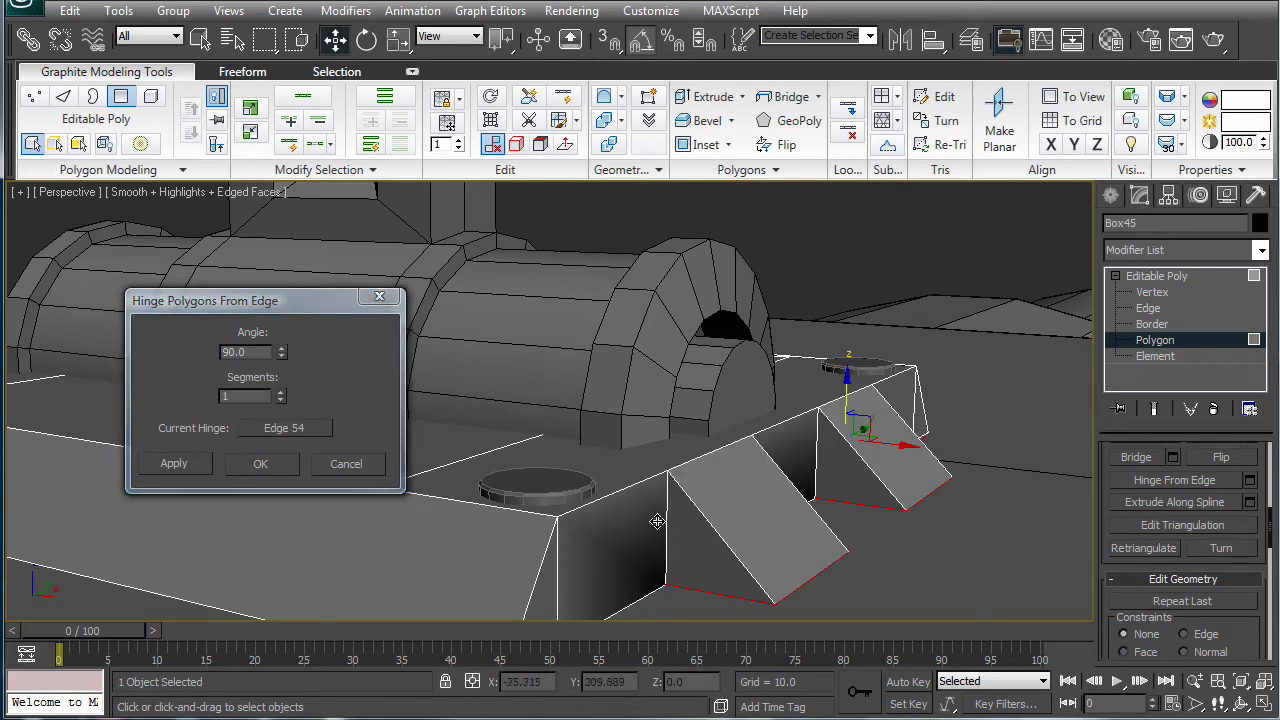
double_click(249, 397)
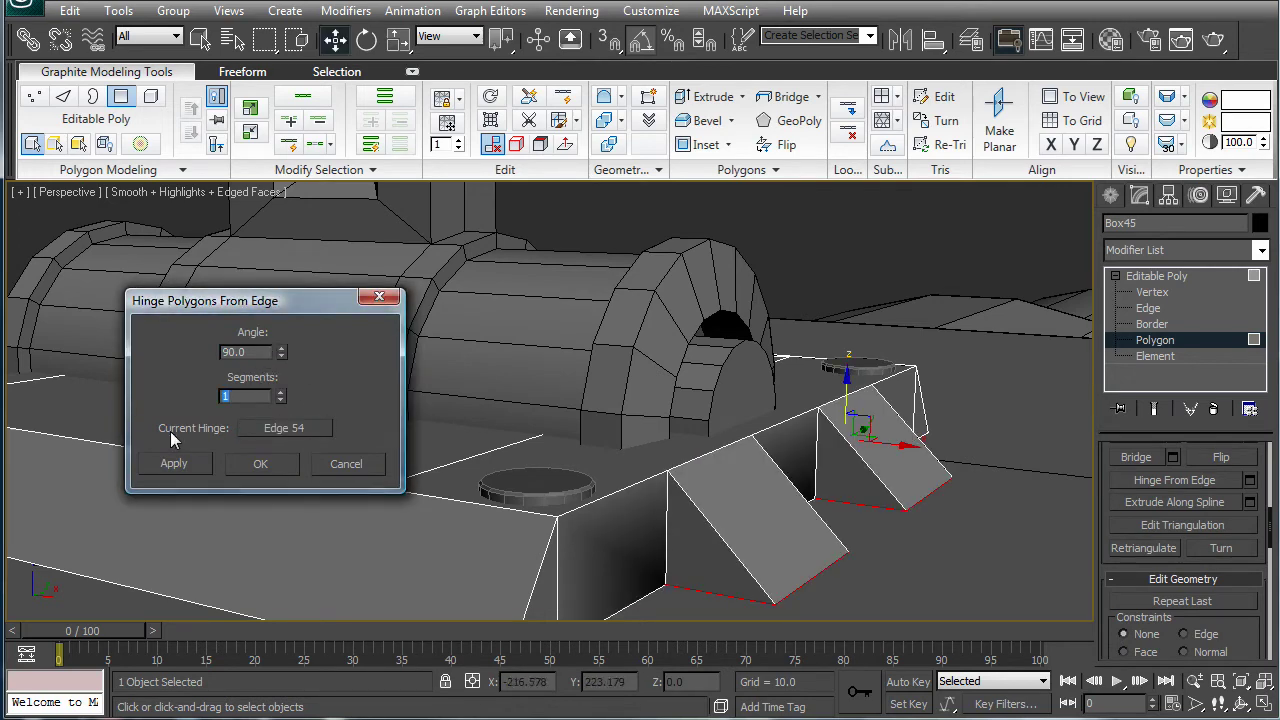
type("6")
key("Return")
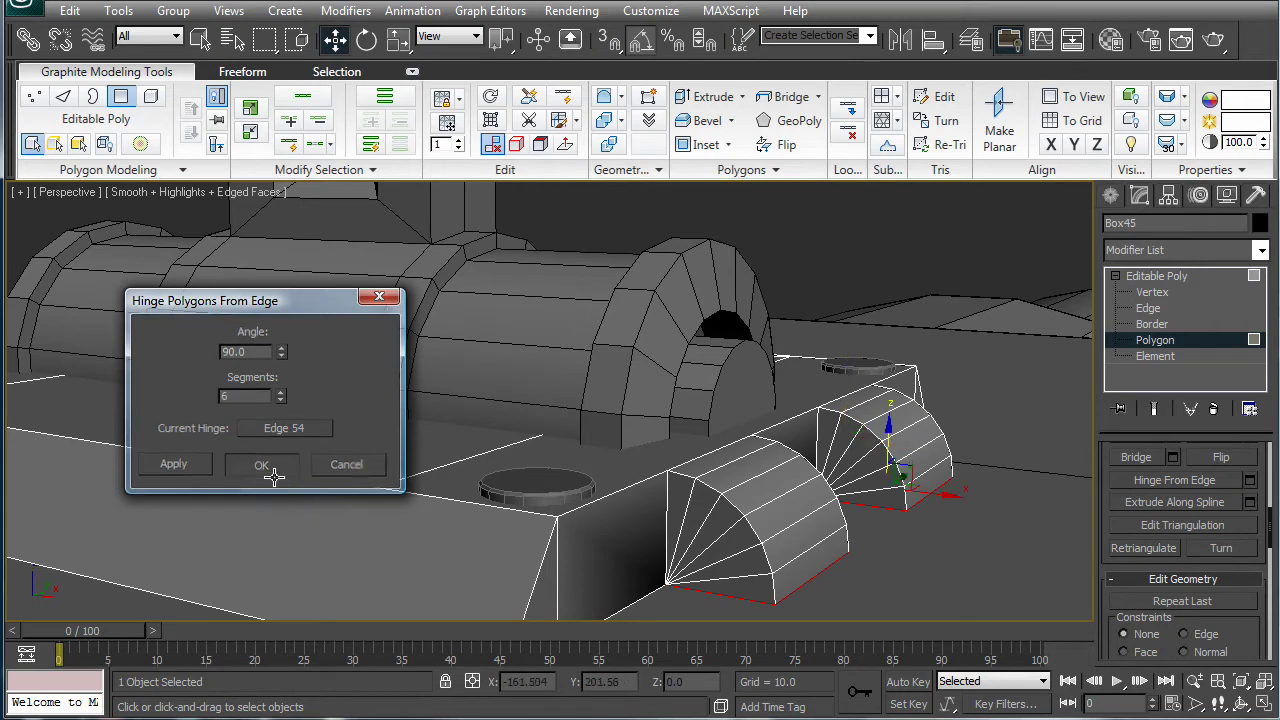
left_click(285, 465)
Hinge the two matching faces on the plate's opposite end from their bottom edge, using a 90-degree angle and 6 segments.
scroll(506, 363, "down", 5)
middle_click_drag(506, 363, 690, 378, "alt")
left_click(523, 480)
left_click(403, 445, "ctrl")
scroll(1238, 600, "down", 5)
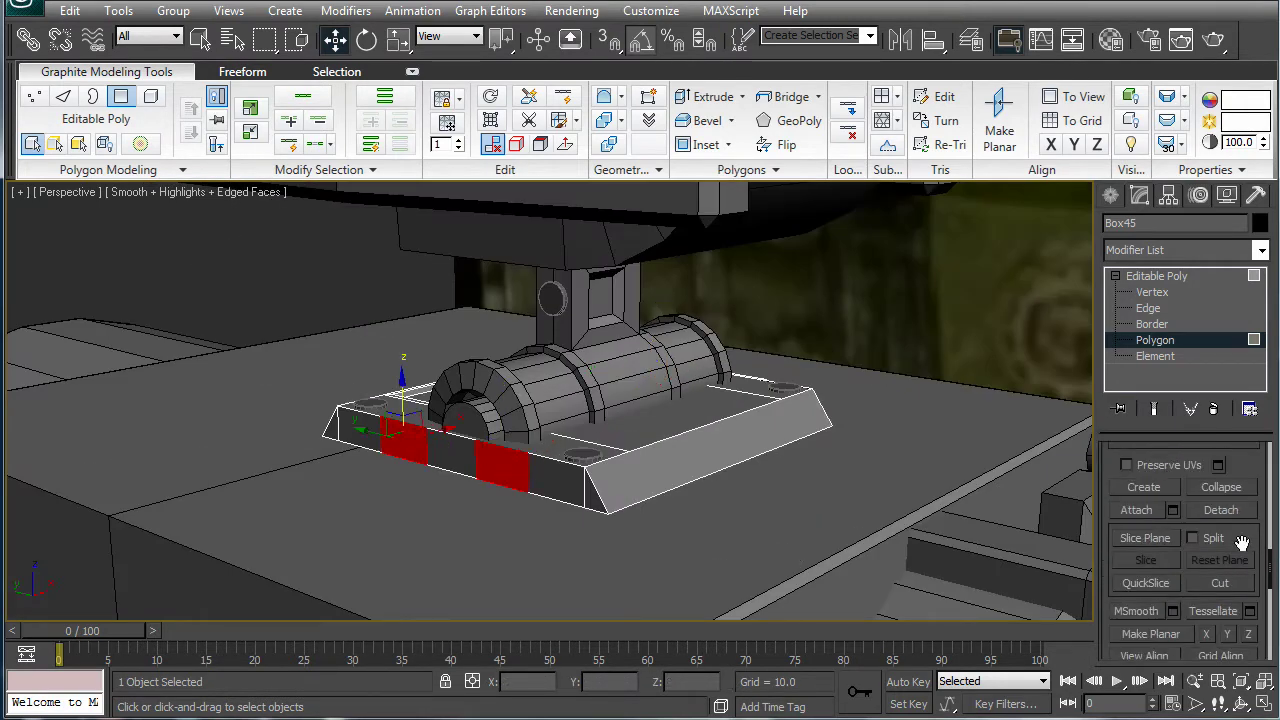
scroll(1240, 541, "down", 3)
scroll(1238, 560, "down", 3)
scroll(1238, 568, "up", 3)
mouse_move(1239, 568)
left_mouse_down()
mouse_move(1234, 719)
mouse_move(1240, 586)
mouse_move(1242, 699)
left_mouse_up()
left_click(1250, 494)
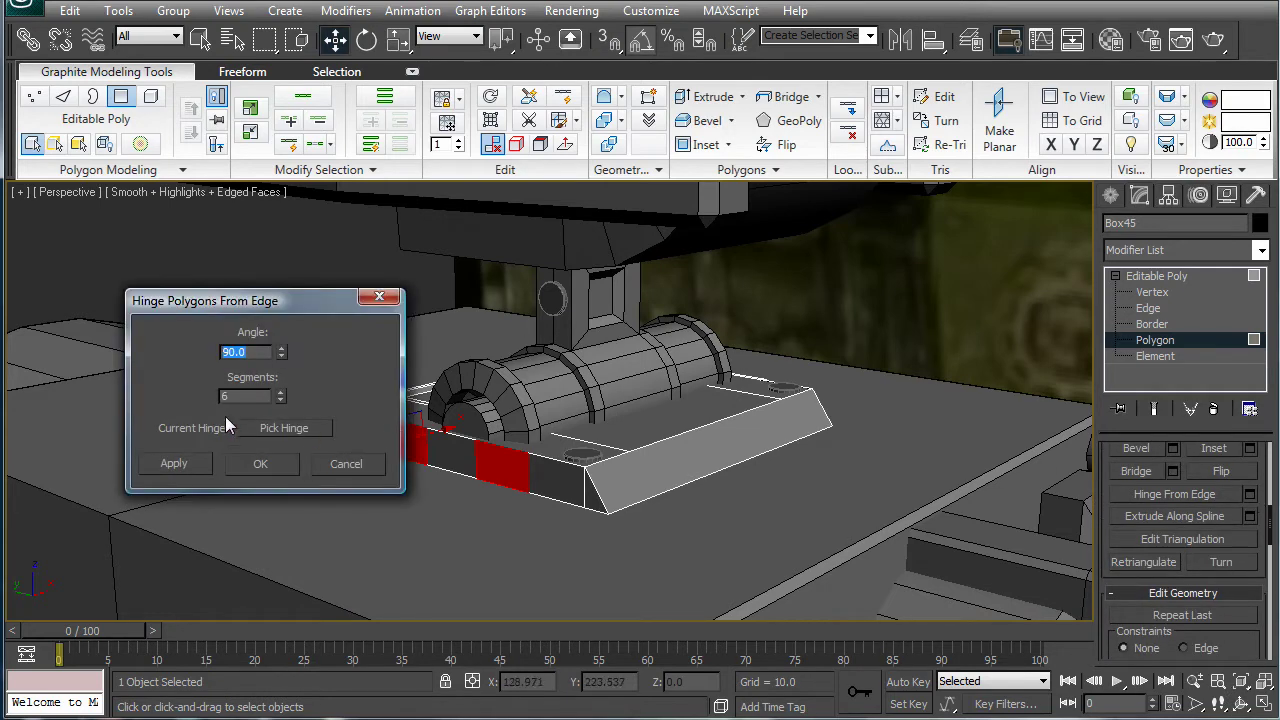
left_click(285, 428)
left_click(461, 476)
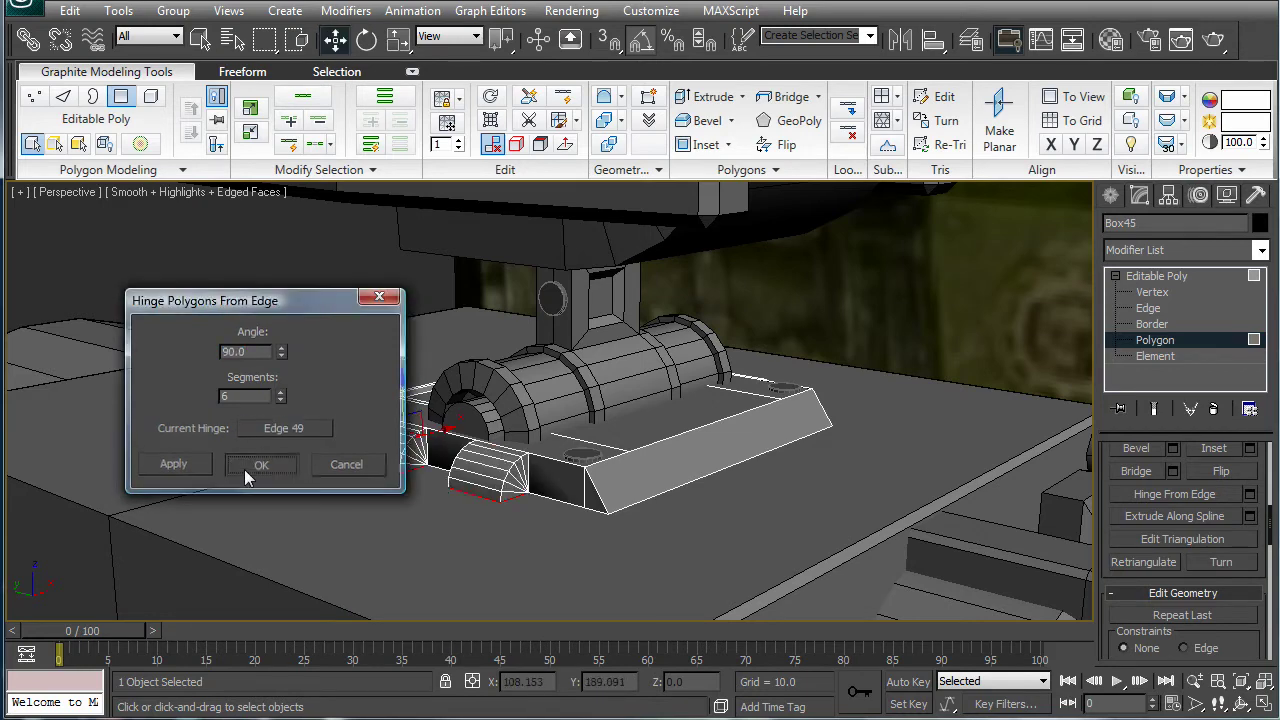
left_click(246, 467)
Widen the command area to two columns, clear the polygon selection and examine the base plate's rounded blocks from several sides.
left_click_drag(1093, 445, 1007, 457)
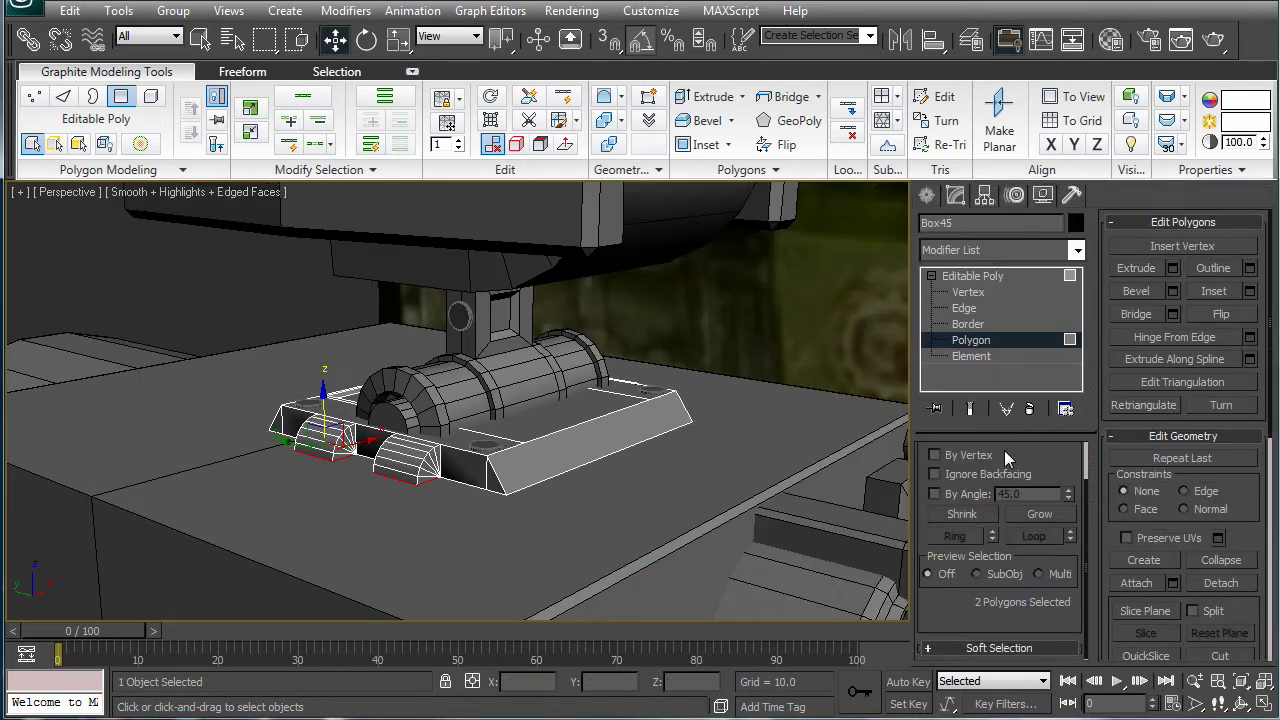
scroll(770, 342, "down", 5)
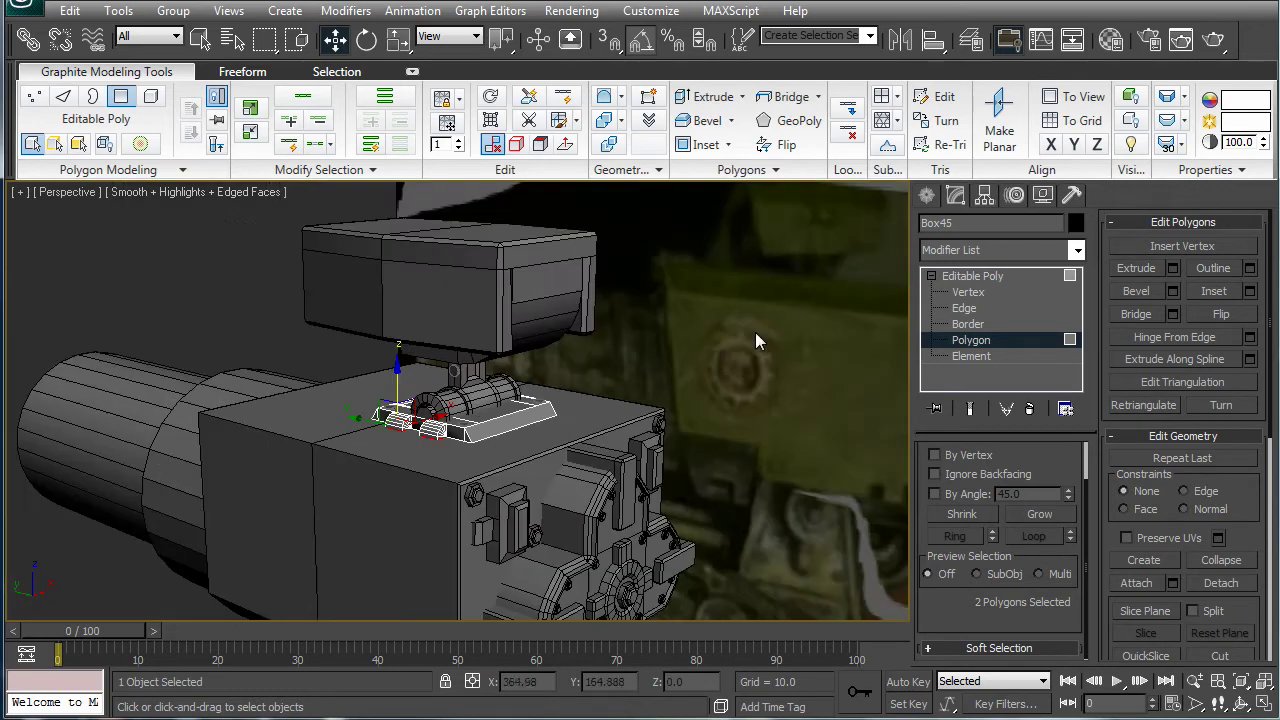
middle_click_drag(590, 316, 770, 434, "alt")
left_click(299, 364)
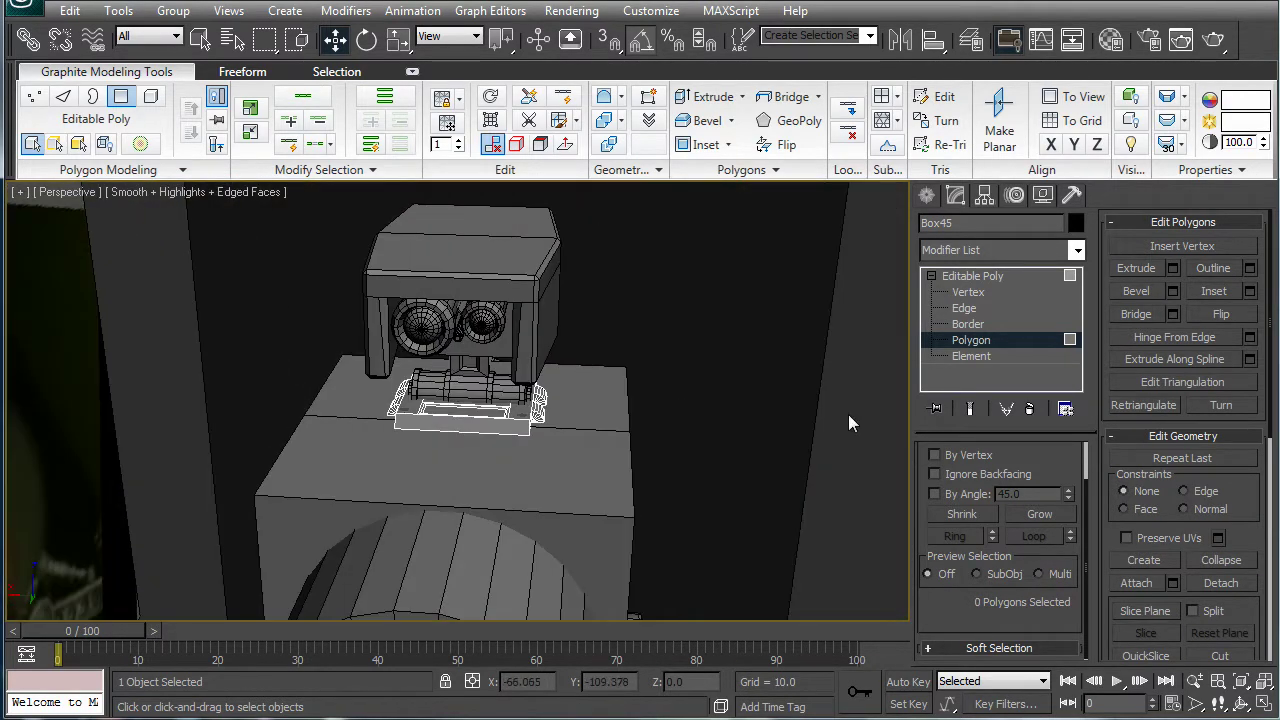
middle_click_drag(848, 414, 647, 397, "alt")
scroll(579, 422, "up", 5)
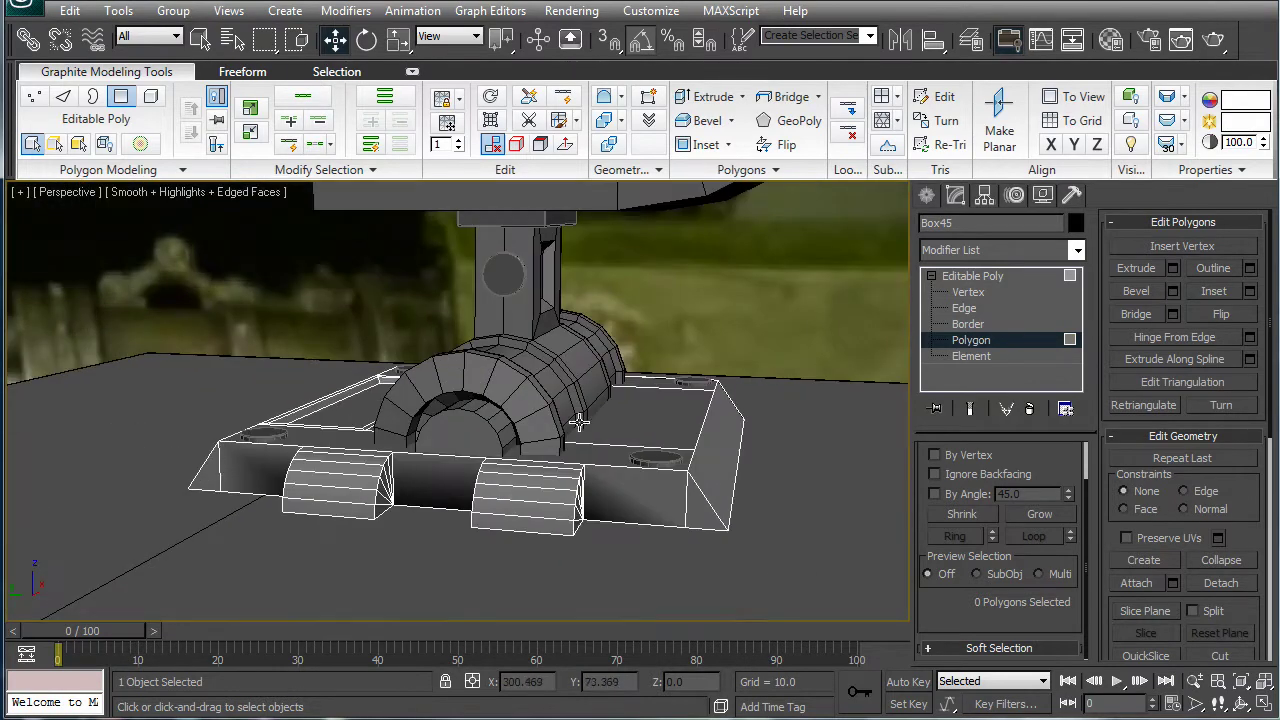
scroll(489, 430, "up", 5)
scroll(489, 443, "down", 5)
Delete the three unevenly shaded flat faces between and beside the rounded blocks on this end of the base plate.
middle_click_drag(521, 455, 584, 466, "alt")
left_click(721, 522)
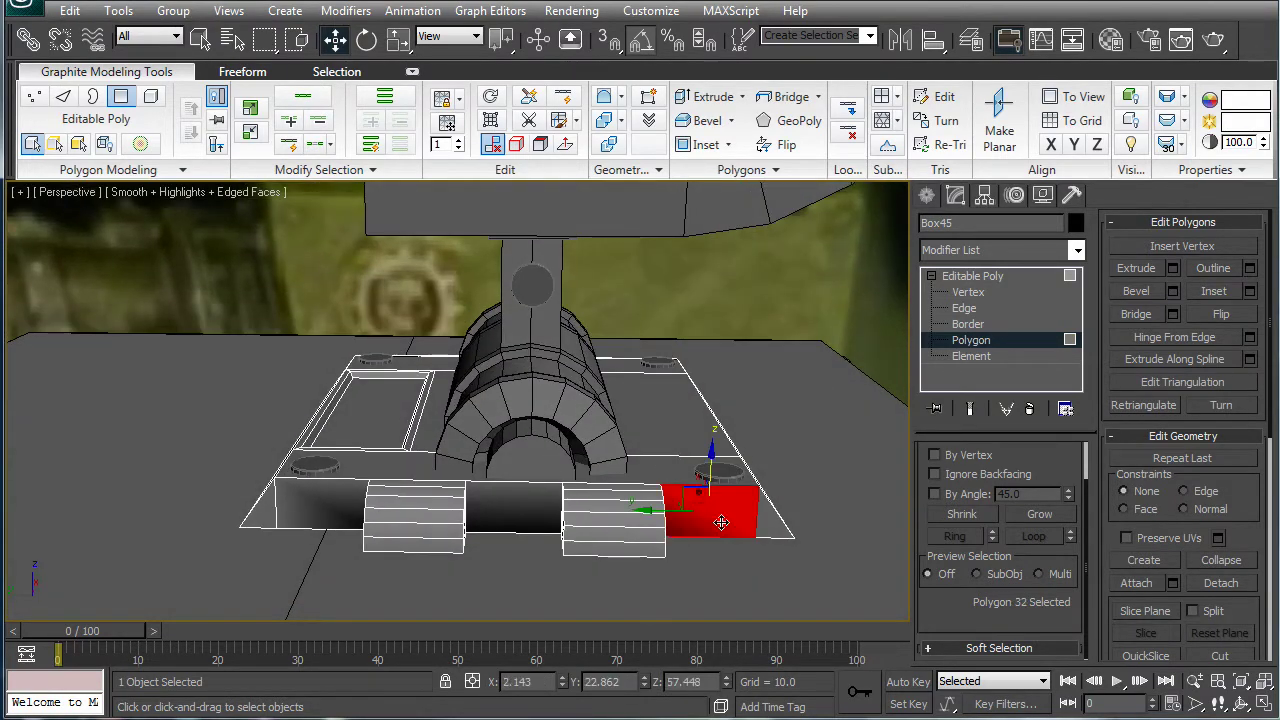
key("Delete")
left_click(523, 515)
key("Delete")
left_click(317, 499)
key("Delete")
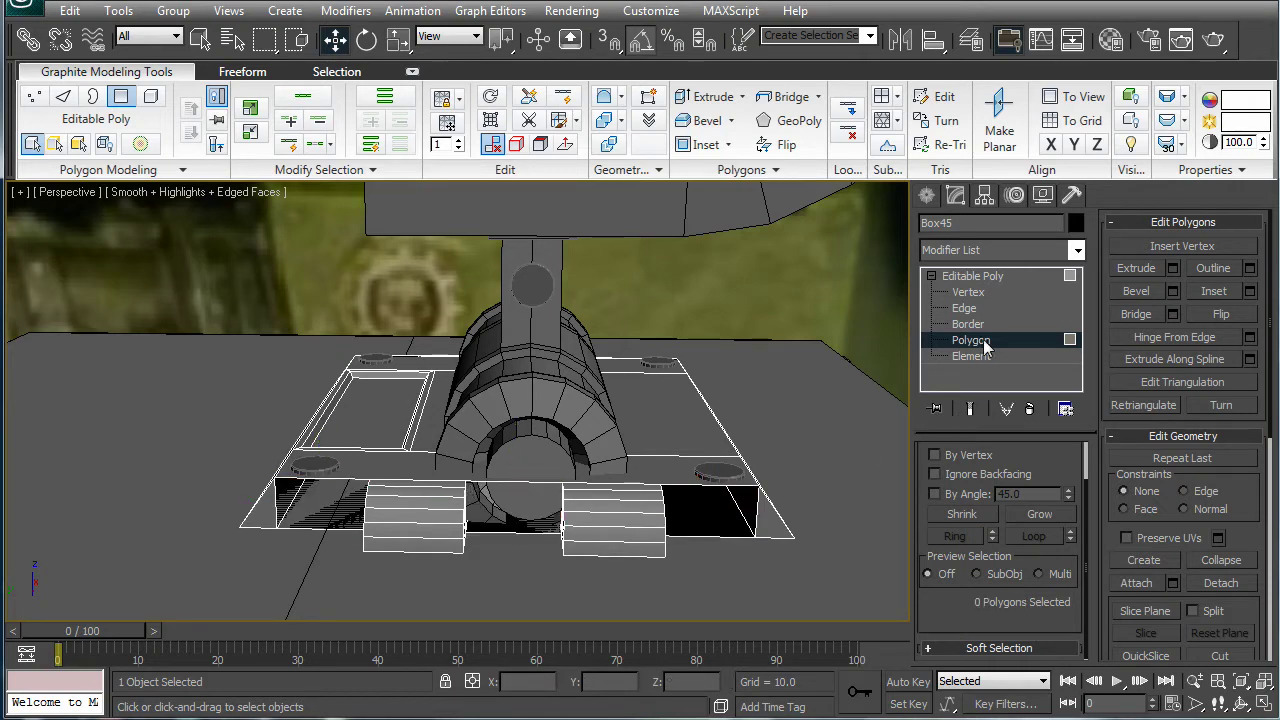
Cap the three open borders between and beside the rounded blocks to rebuild clean end faces.
left_click(966, 325)
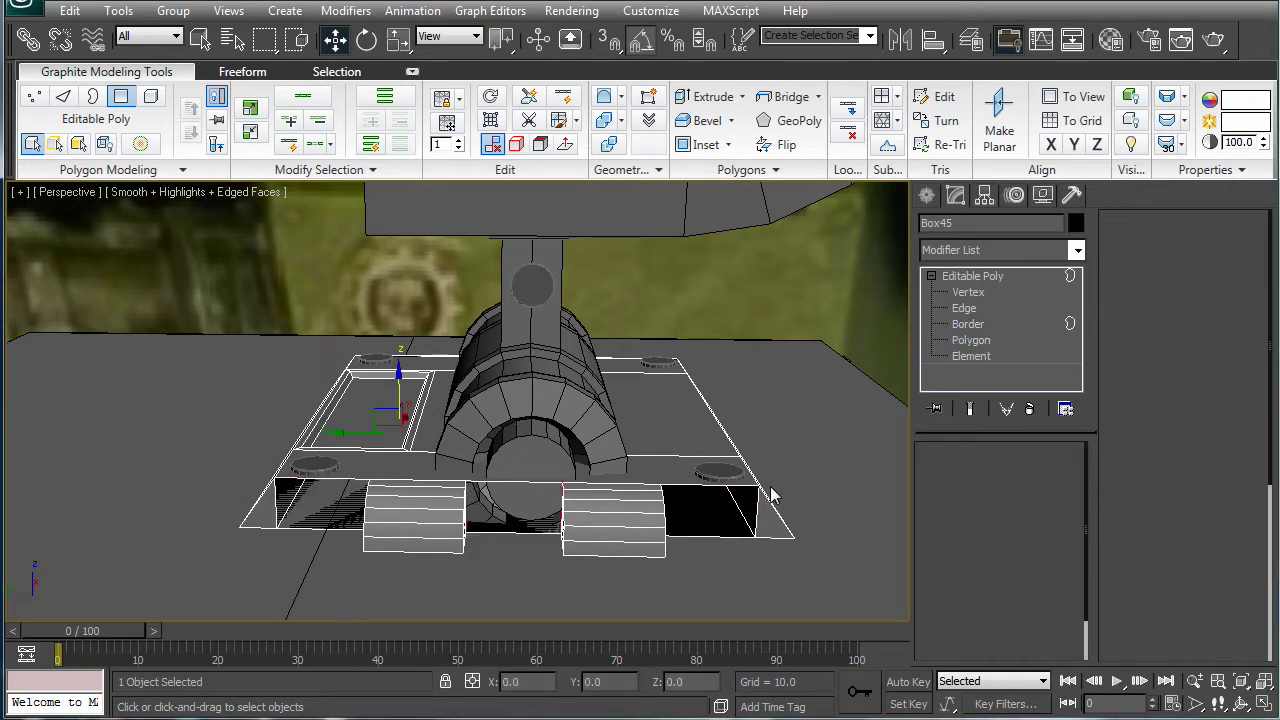
left_click(724, 485)
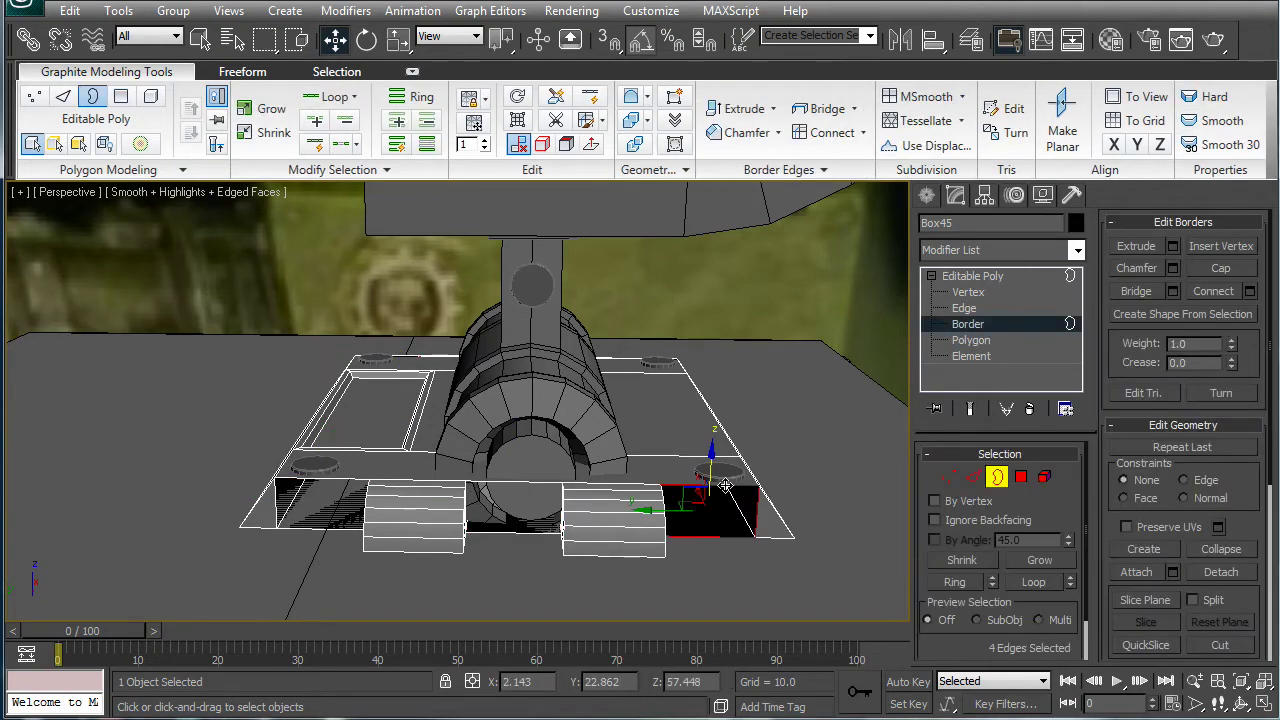
left_click(1218, 269)
left_click(510, 481)
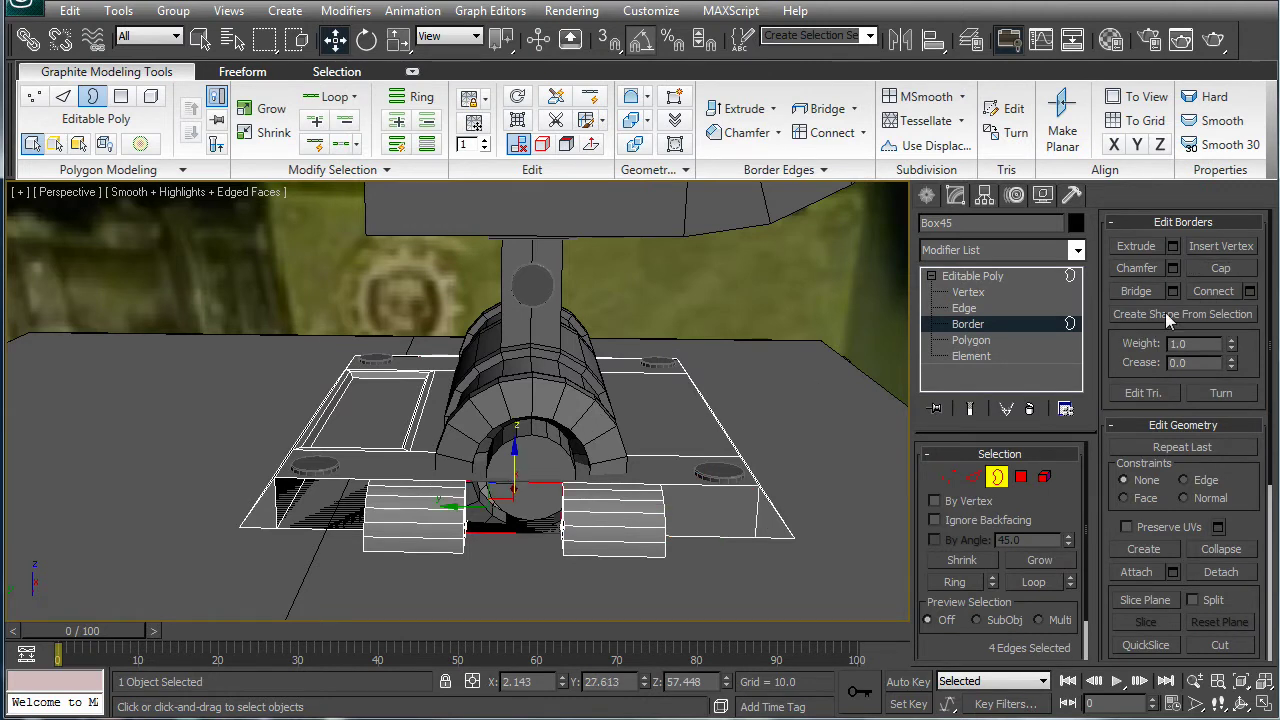
left_click(1212, 272)
left_click(334, 474)
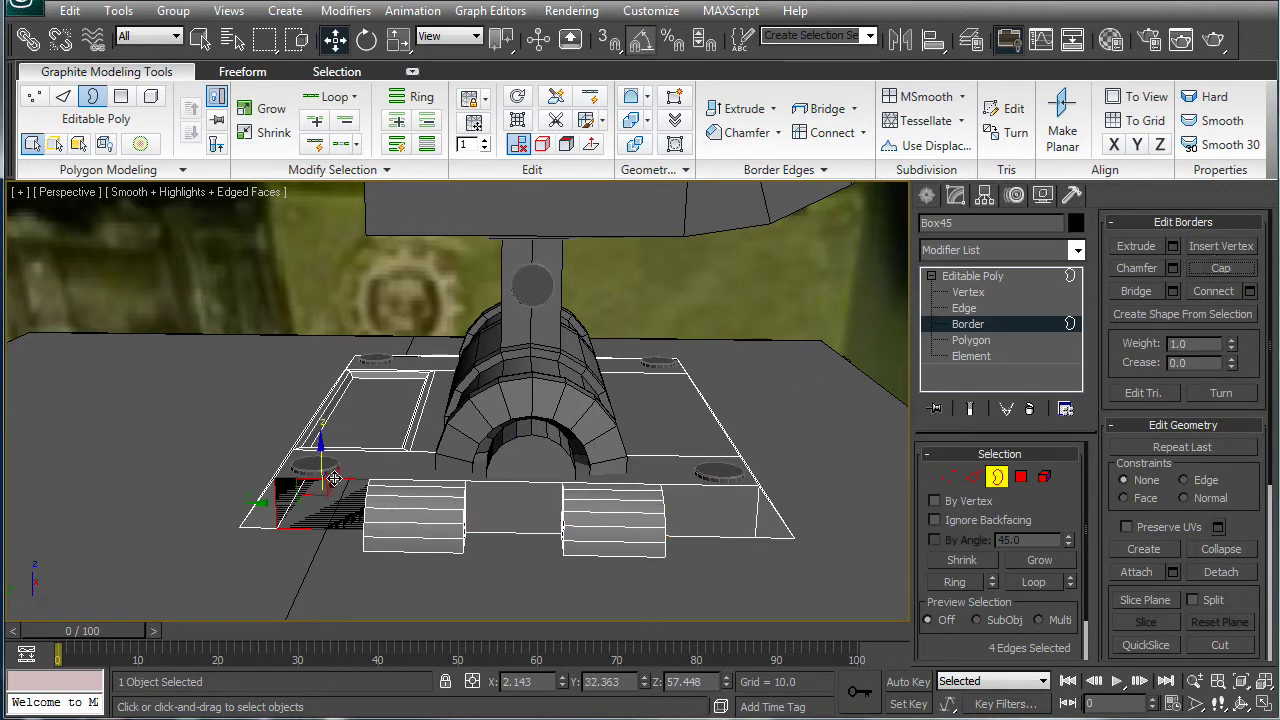
left_click(1208, 270)
Delete the three unevenly shaded flat faces around the rounded blocks on the opposite end of the base plate.
middle_click_drag(477, 449, 831, 410, "alt")
key("4")
left_click(581, 452)
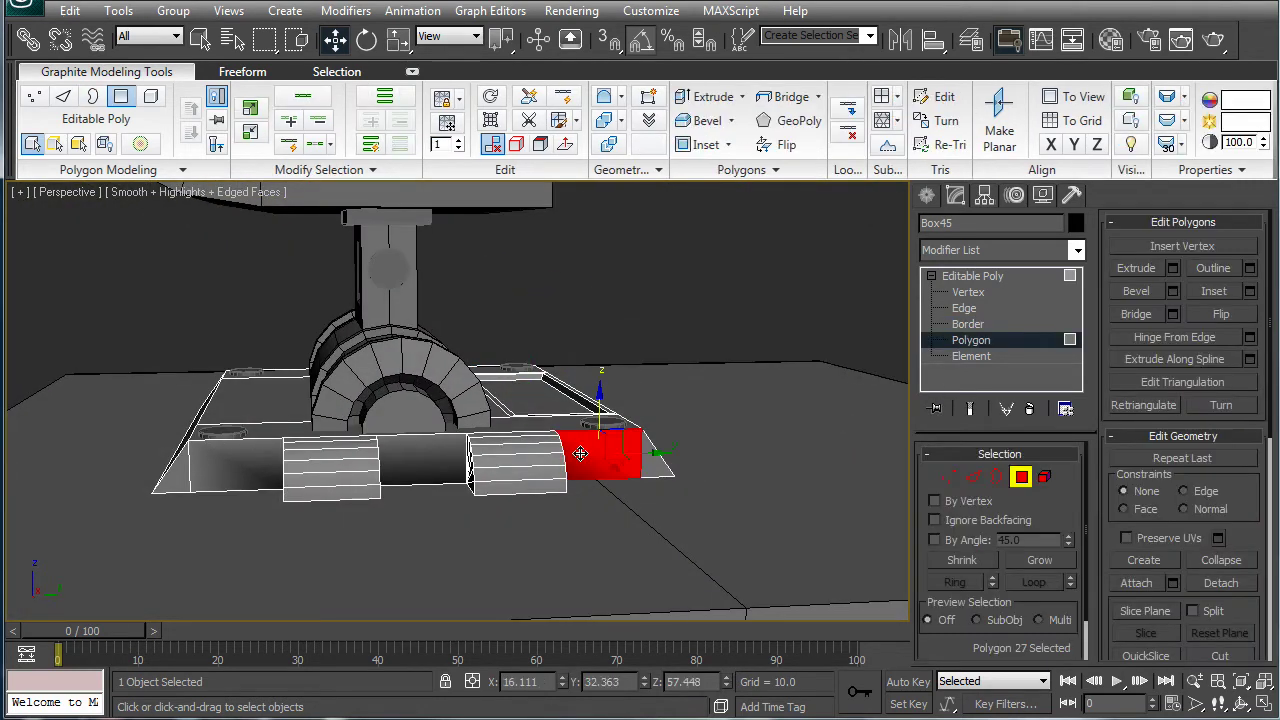
key("Delete")
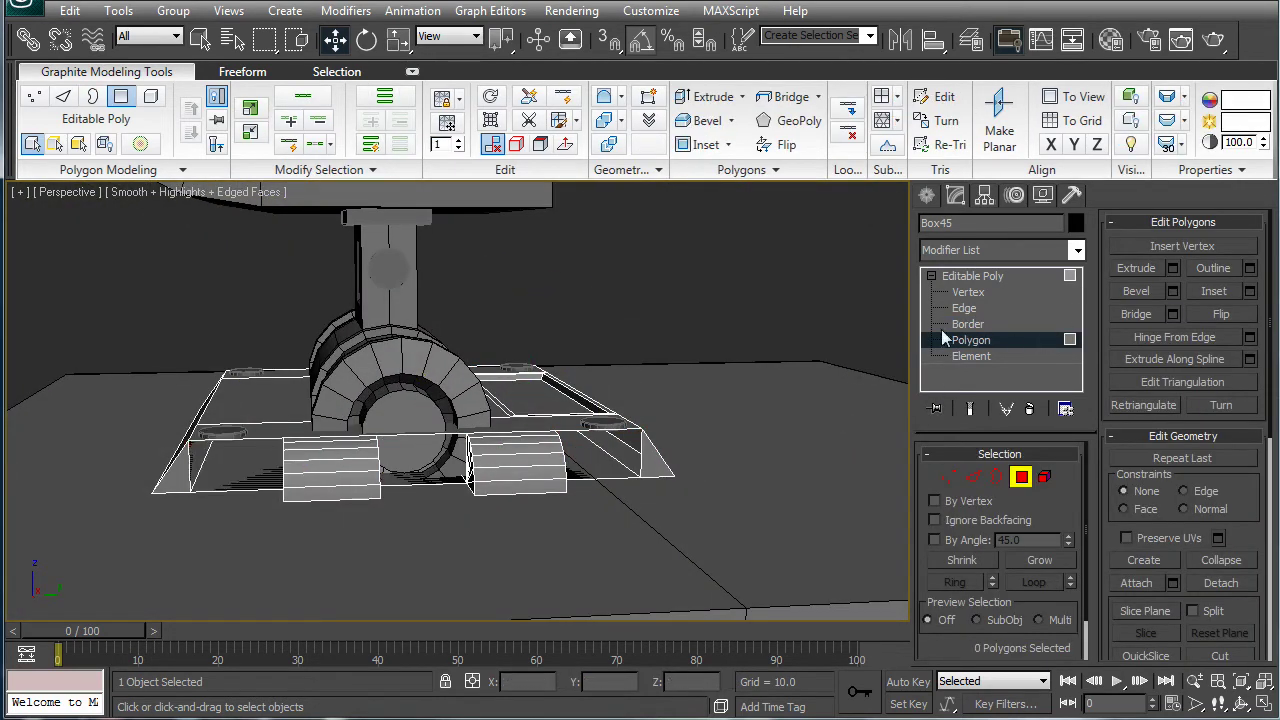
Cap the three open borders between and beside the rounded blocks on the opposite end of the base plate.
left_click(962, 324)
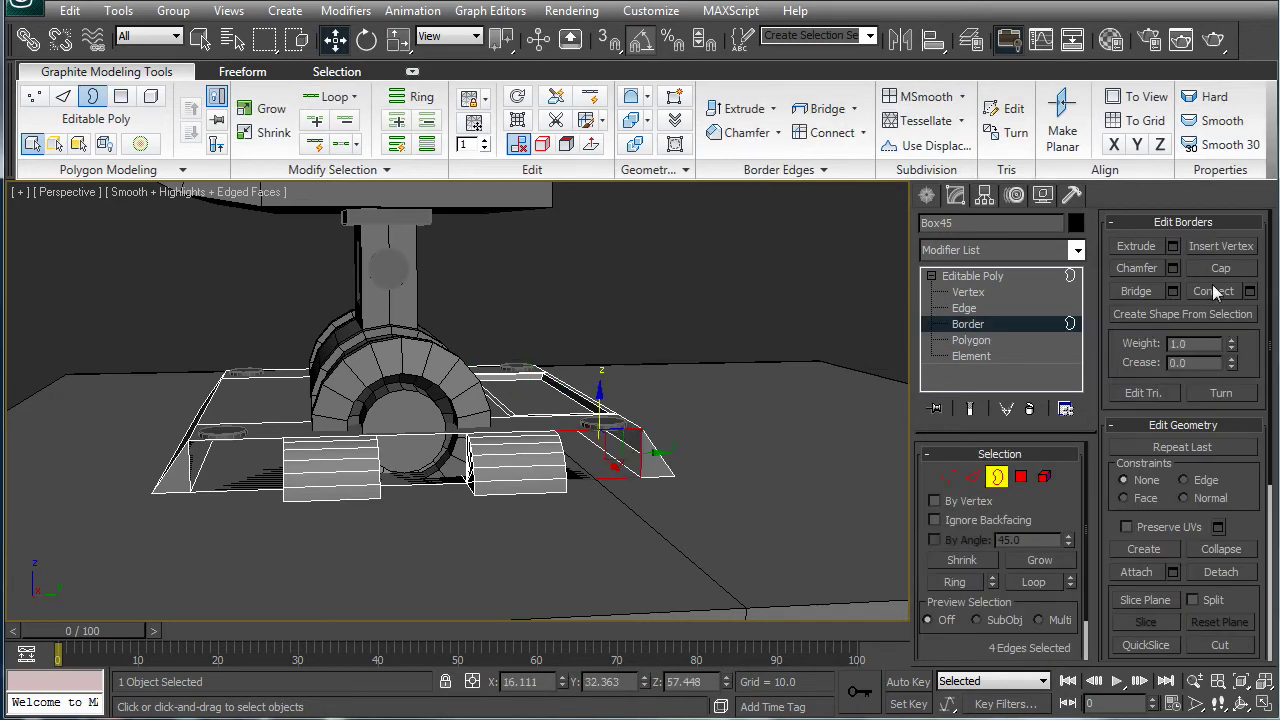
left_click(1215, 270)
left_click(468, 440)
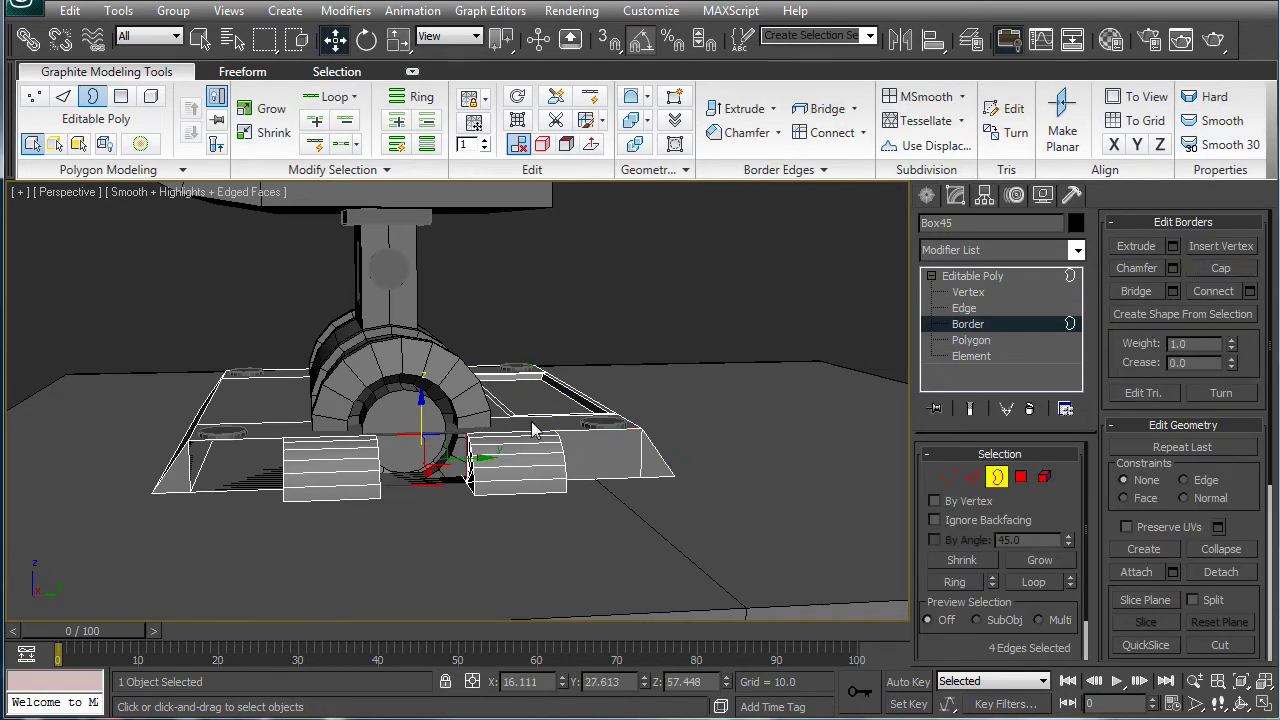
left_click(1219, 271)
left_click(270, 444)
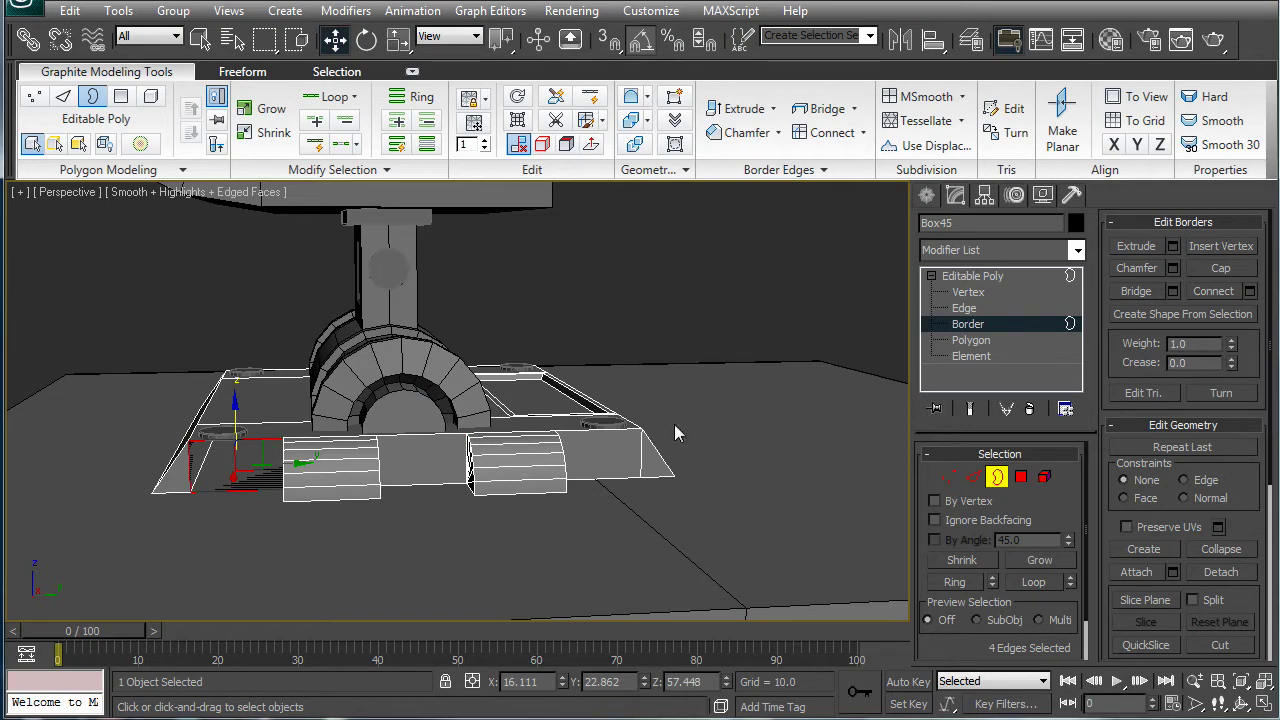
left_click(1230, 274)
Connect the two long edges of the base plate's front sloped face with two cross edges and scale them slightly closer together.
middle_click_drag(605, 420, 158, 402, "alt")
scroll(388, 397, "down", 3)
middle_click_drag(468, 414, 619, 424, "alt")
scroll(619, 414, "up", 5)
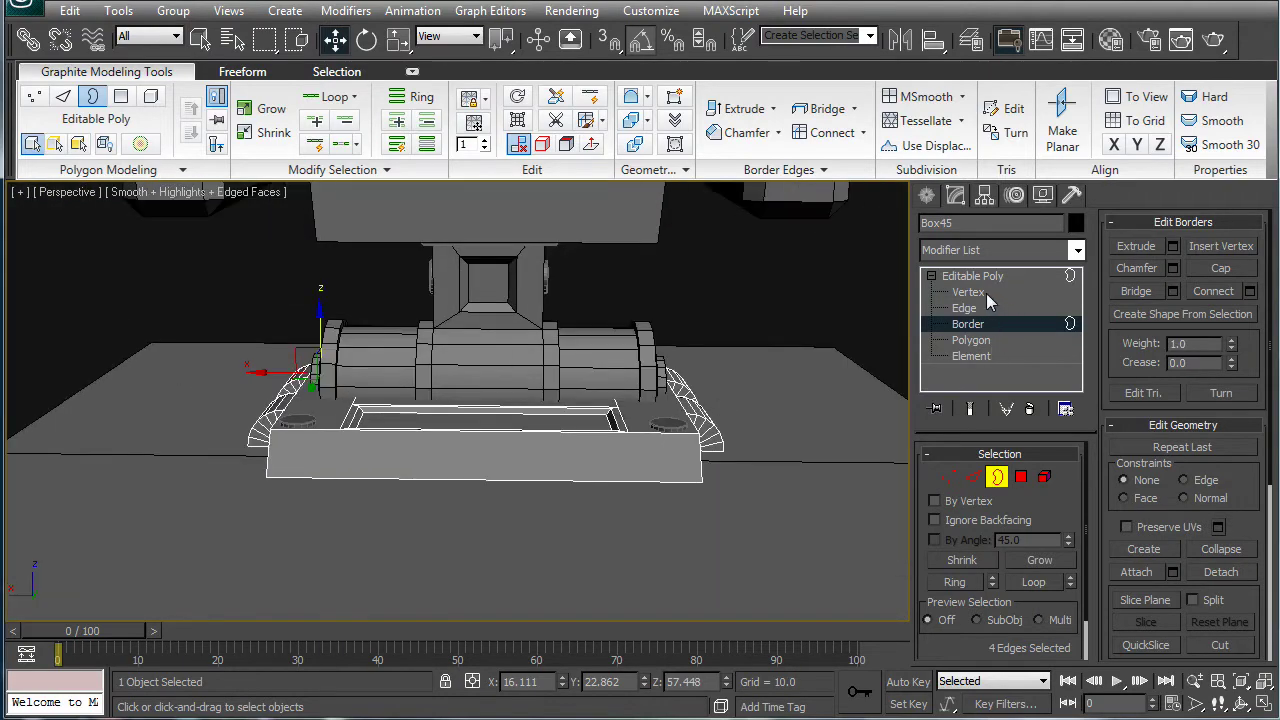
middle_click_drag(721, 431, 530, 407, "alt")
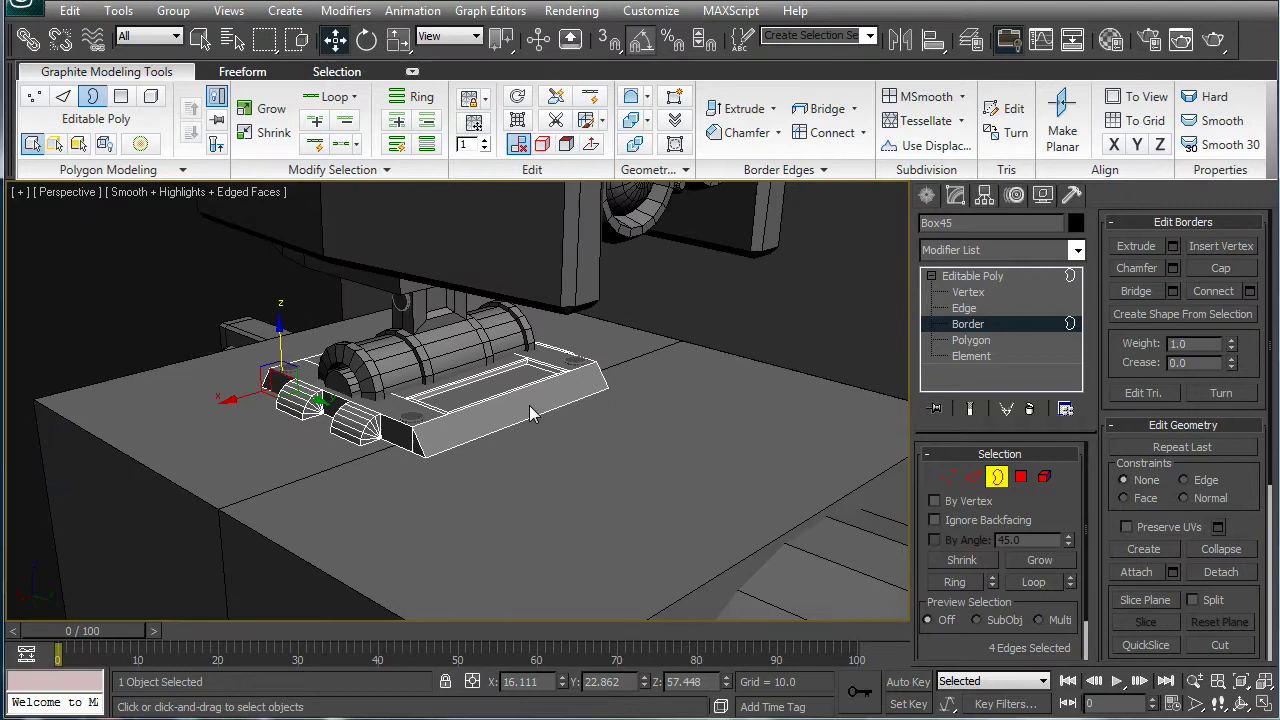
left_click(966, 308)
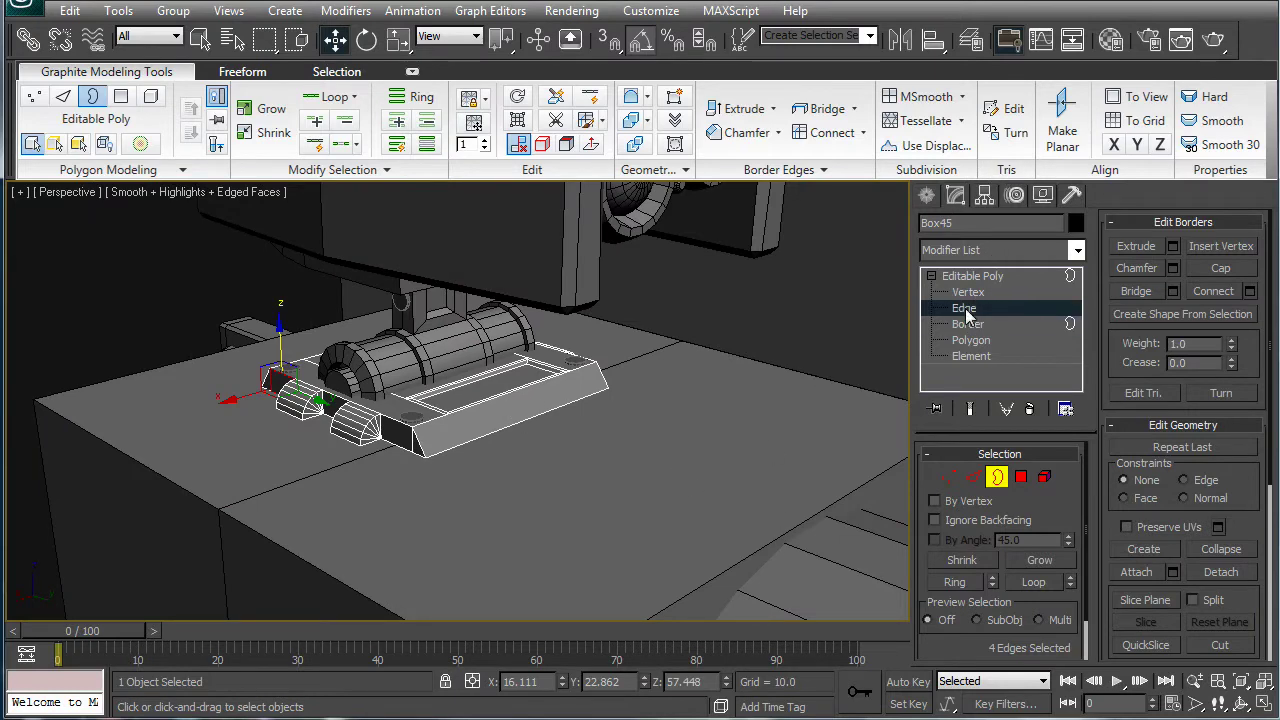
scroll(577, 370, "up", 5)
left_click(575, 383)
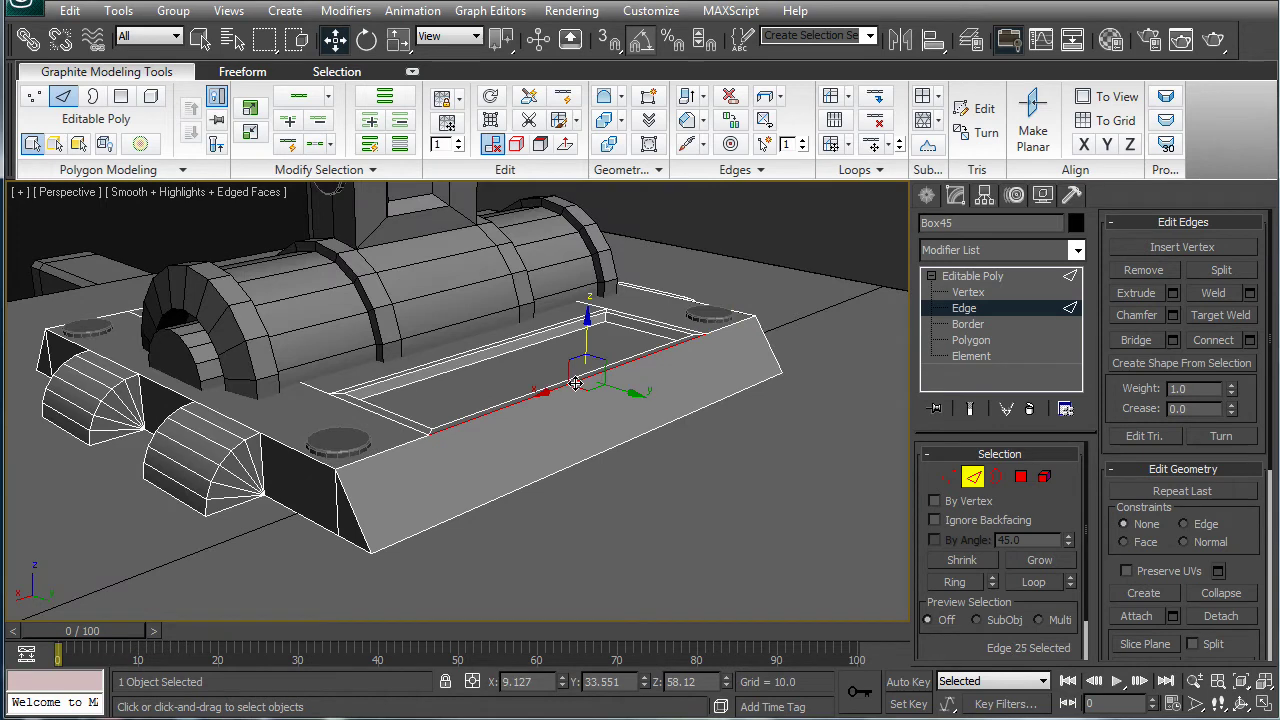
left_click(595, 453, "ctrl")
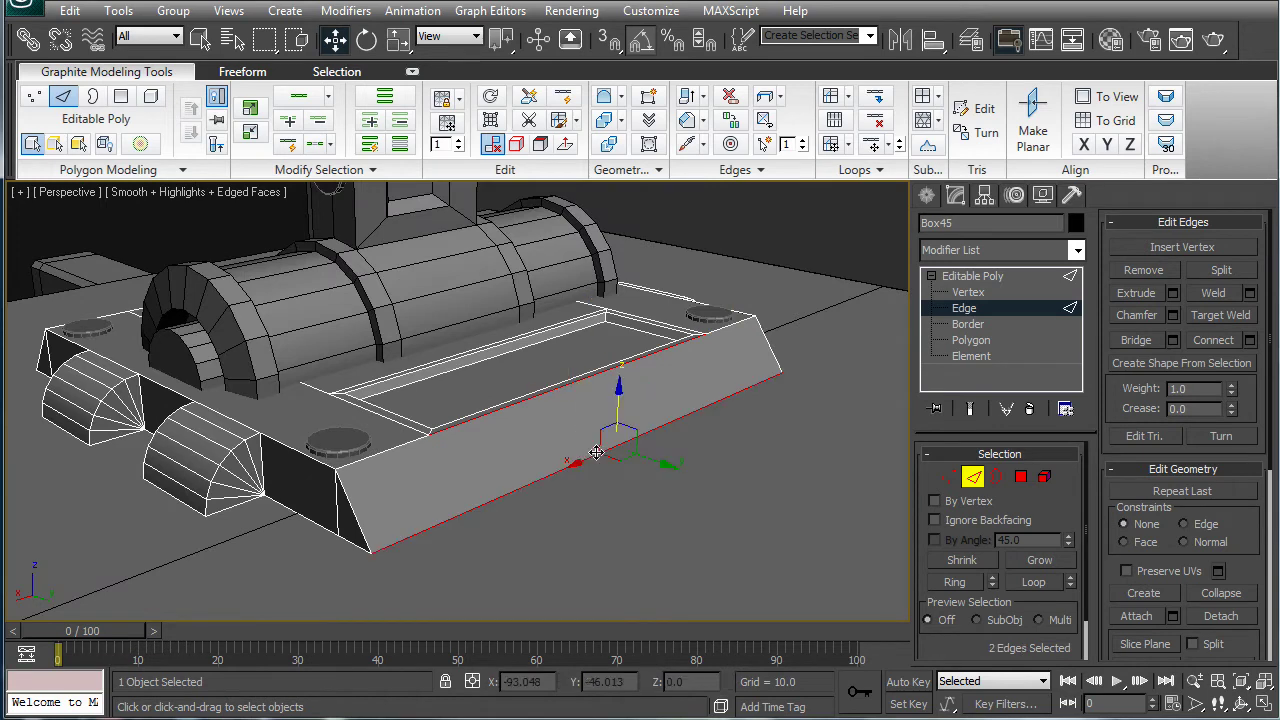
left_click(1250, 340)
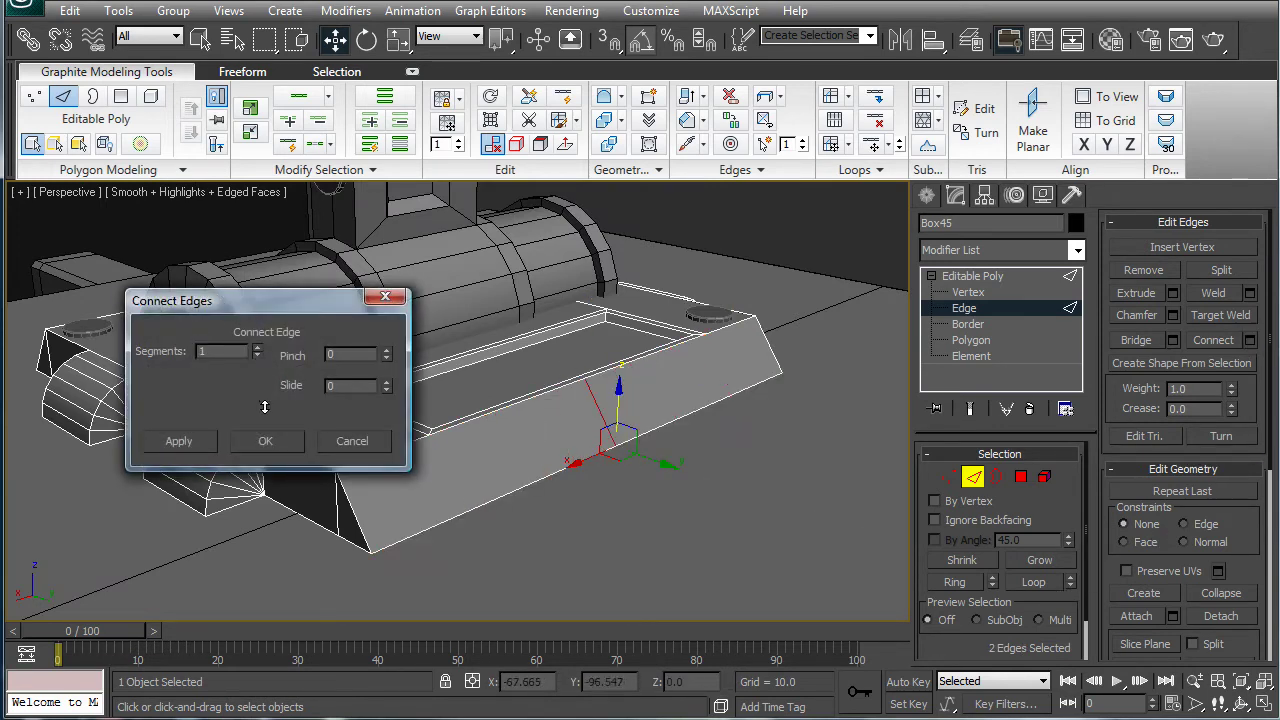
left_click(279, 436)
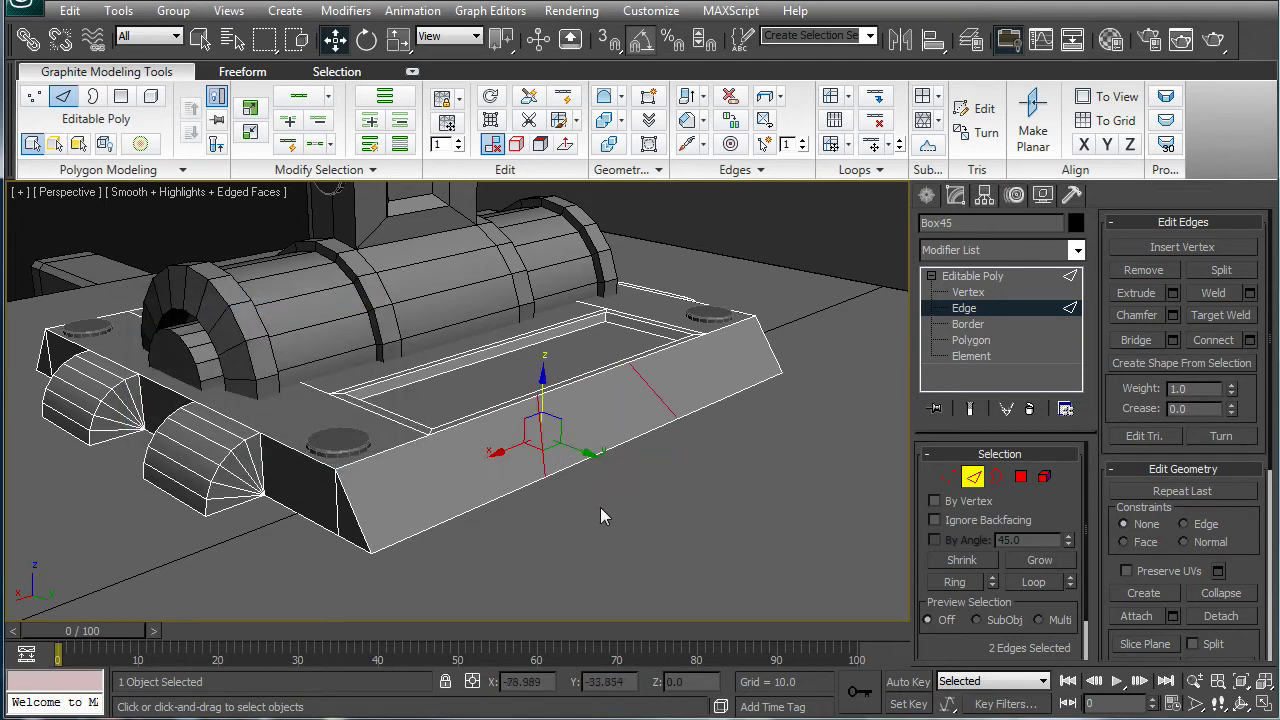
key("r")
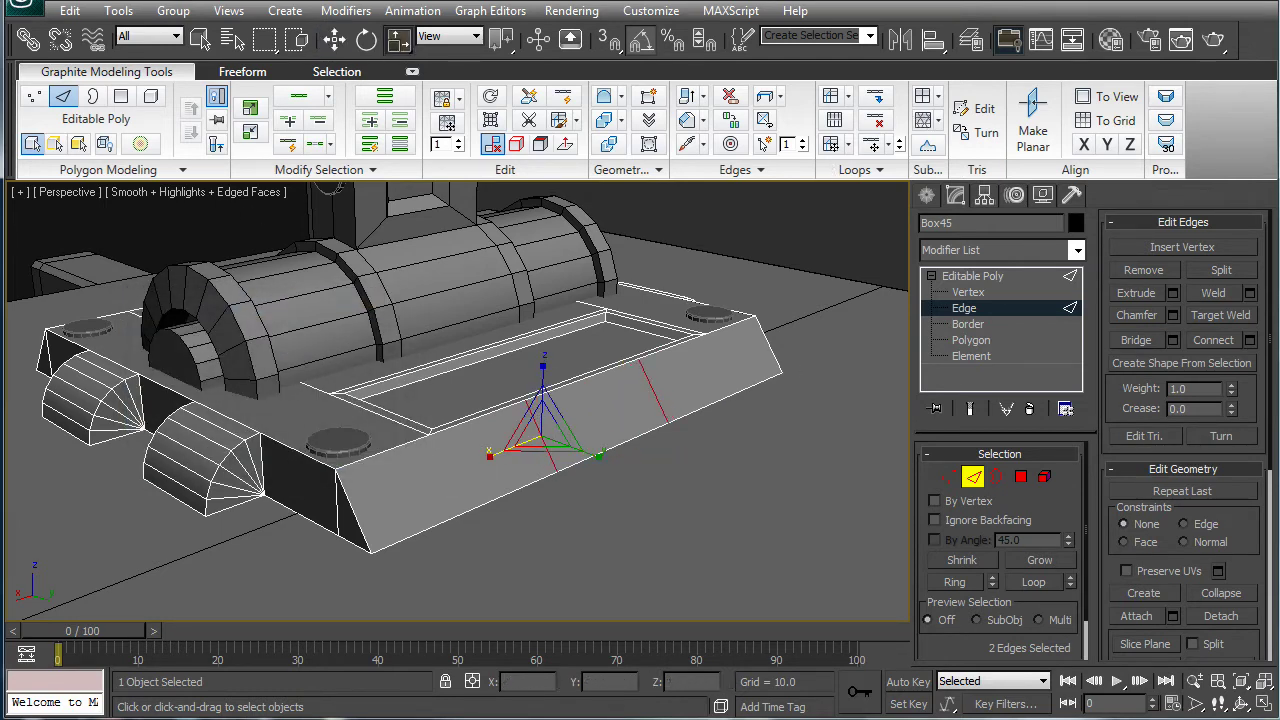
Extrude the middle polygon of the front sloped face with a height of 0 in Group mode.
left_click(983, 343)
left_click(710, 410)
middle_click_drag(717, 425, 821, 398, "alt")
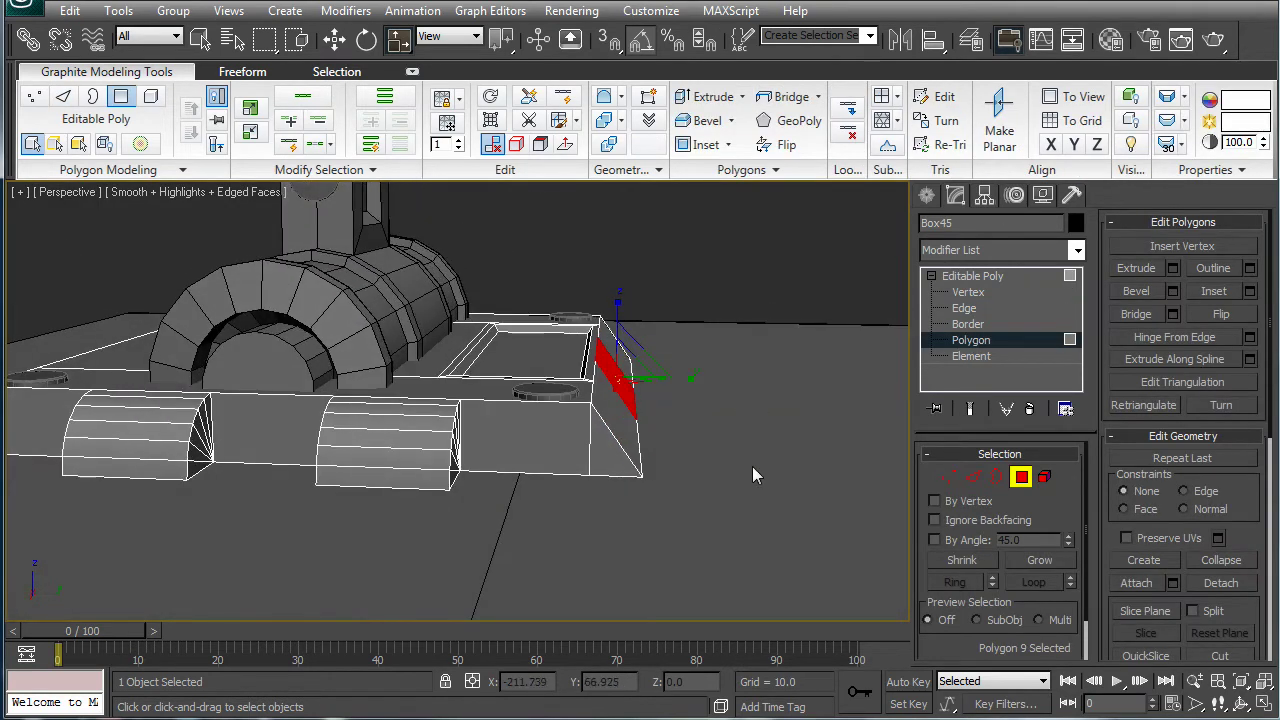
left_click(1173, 268)
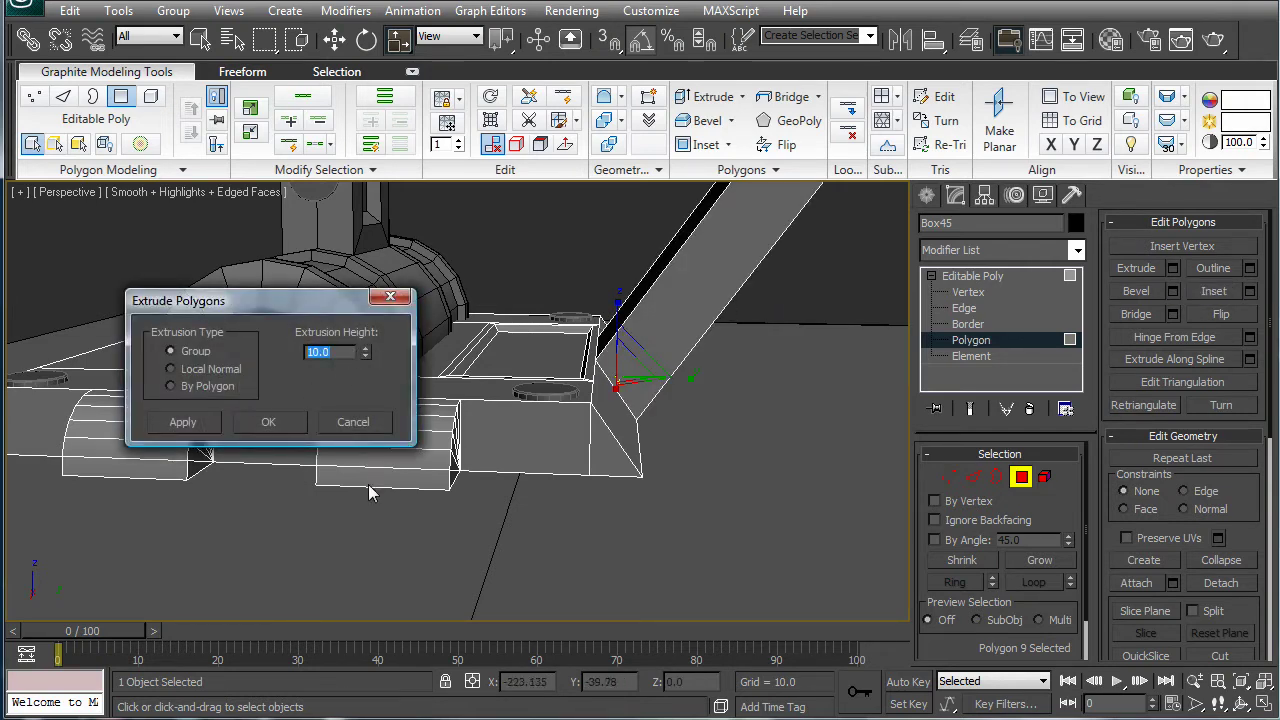
type("0")
key("Return")
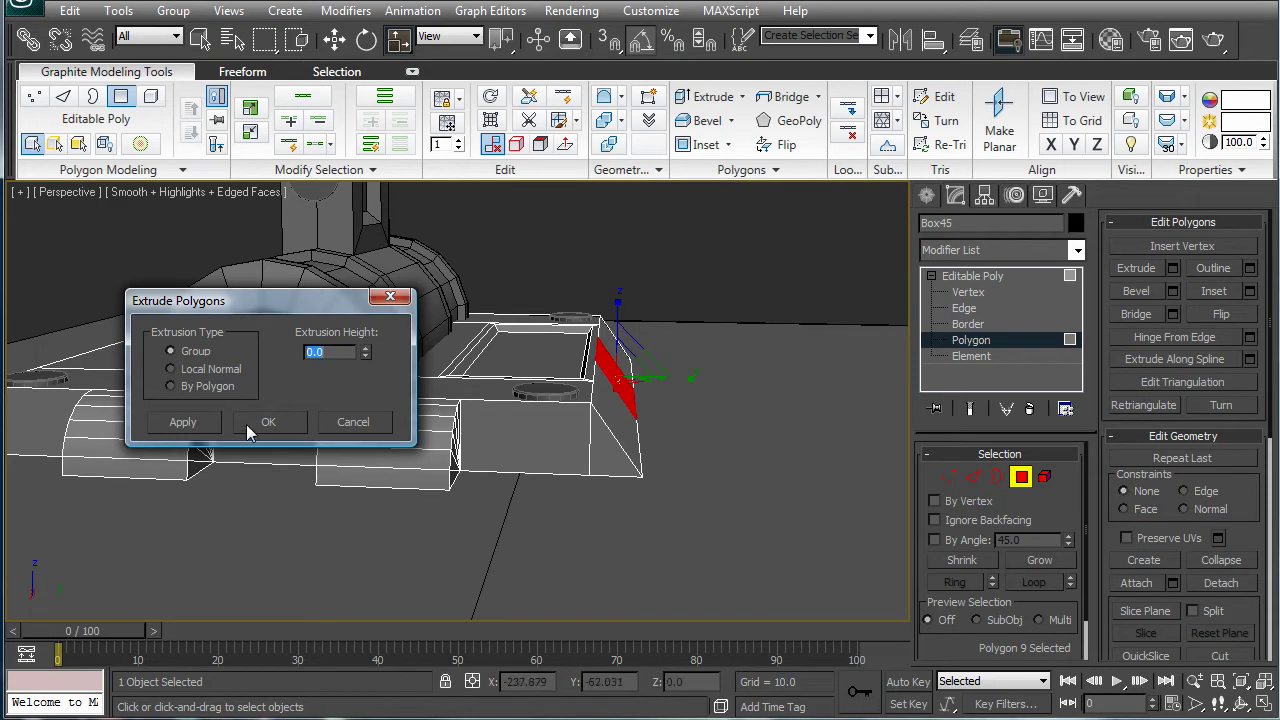
left_click(268, 424)
Flatten the extruded face along the Y axis and move it outward about 8.7 units to form a long arm.
left_click_drag(686, 378, 204, 354)
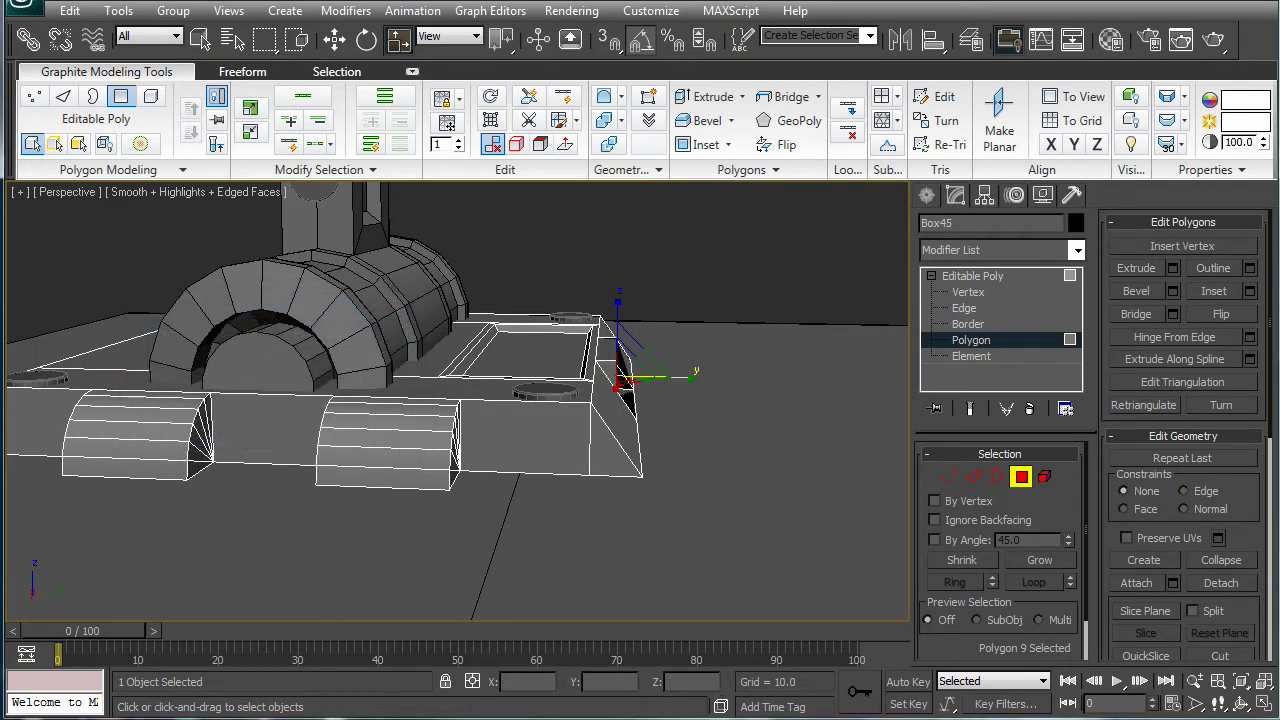
key("w")
middle_click_drag(711, 402, 390, 361, "alt")
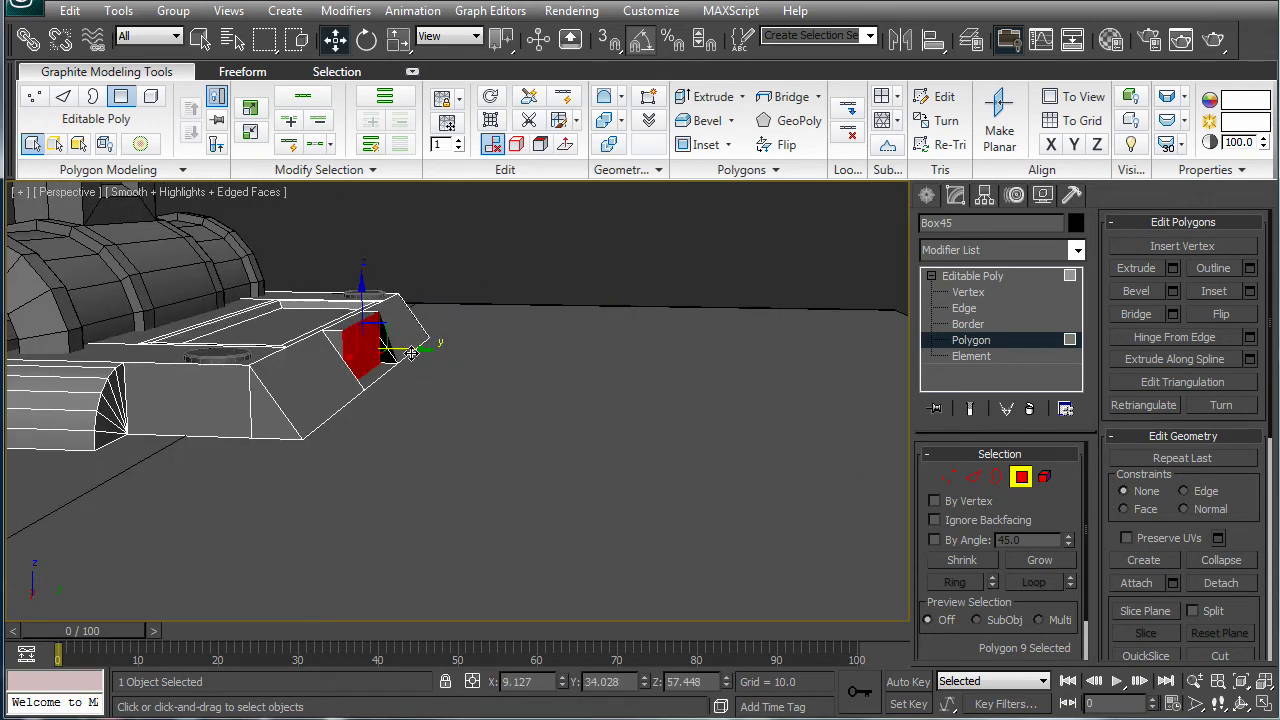
left_click_drag(411, 353, 766, 394)
middle_click_drag(766, 394, 769, 348, "alt")
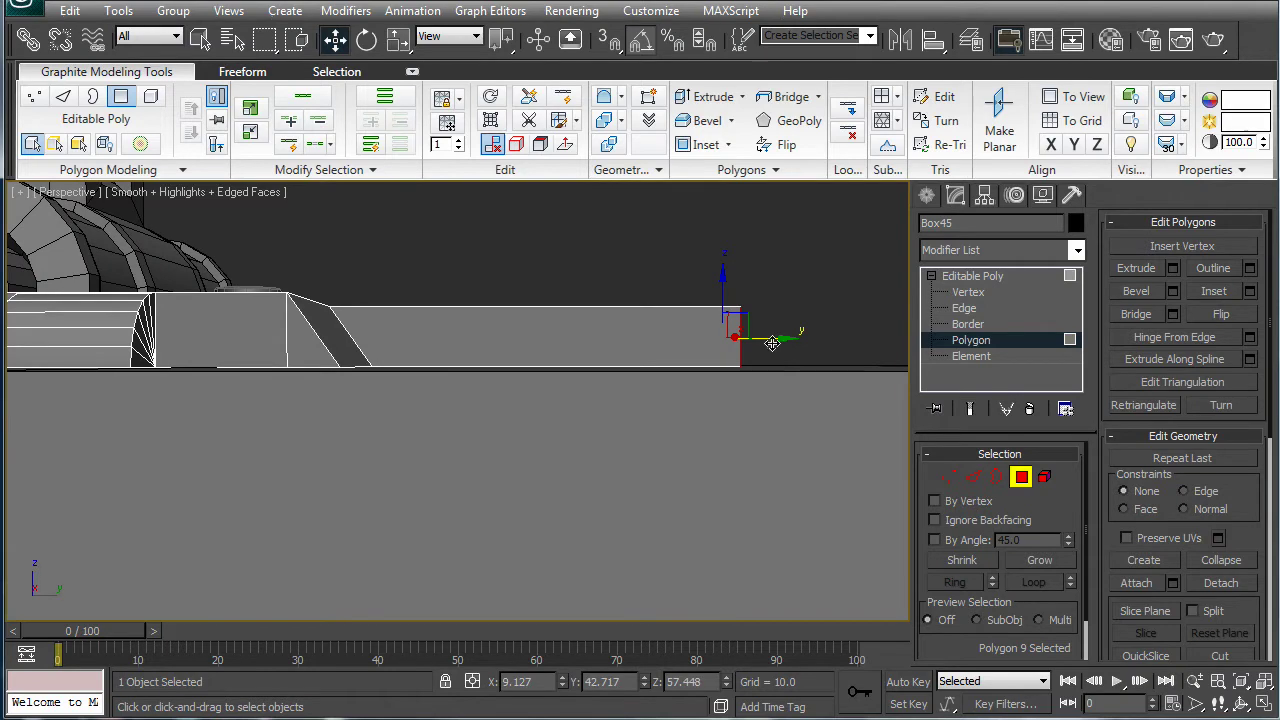
Examine the extended arm and the background reference images in the front and left views.
key("f")
scroll(557, 440, "up", 5)
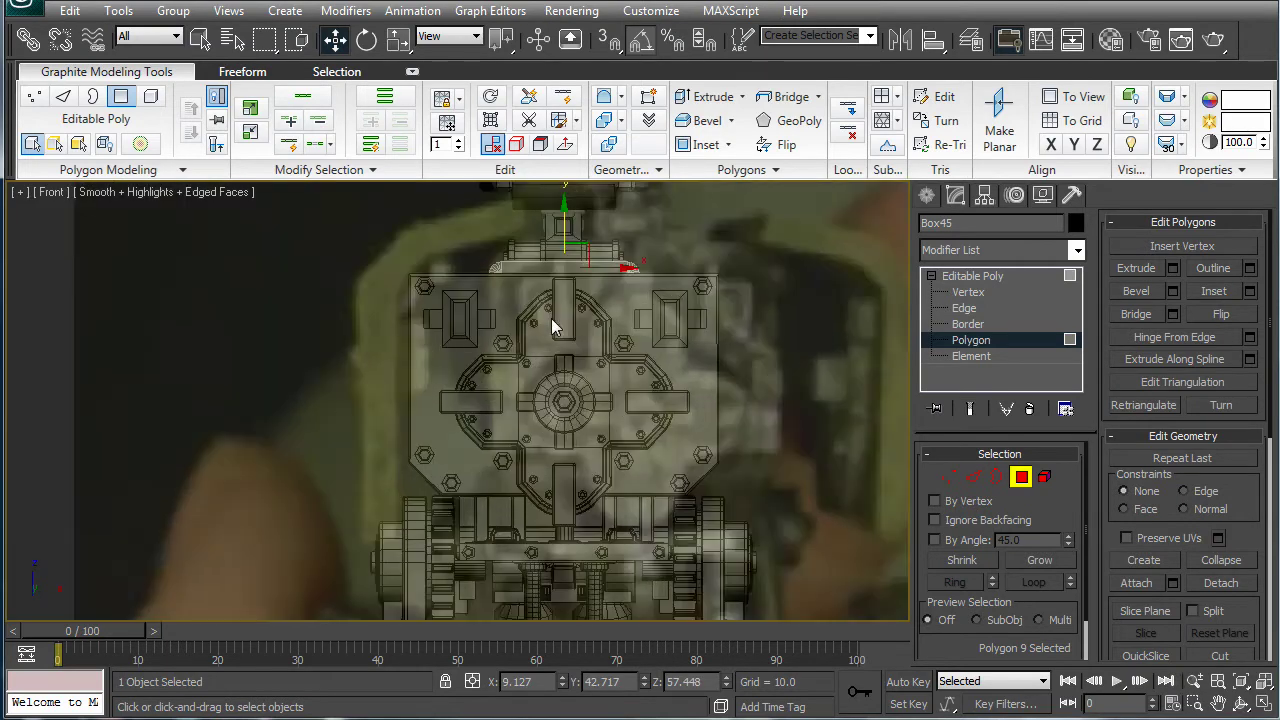
key("l")
scroll(389, 249, "up", 5)
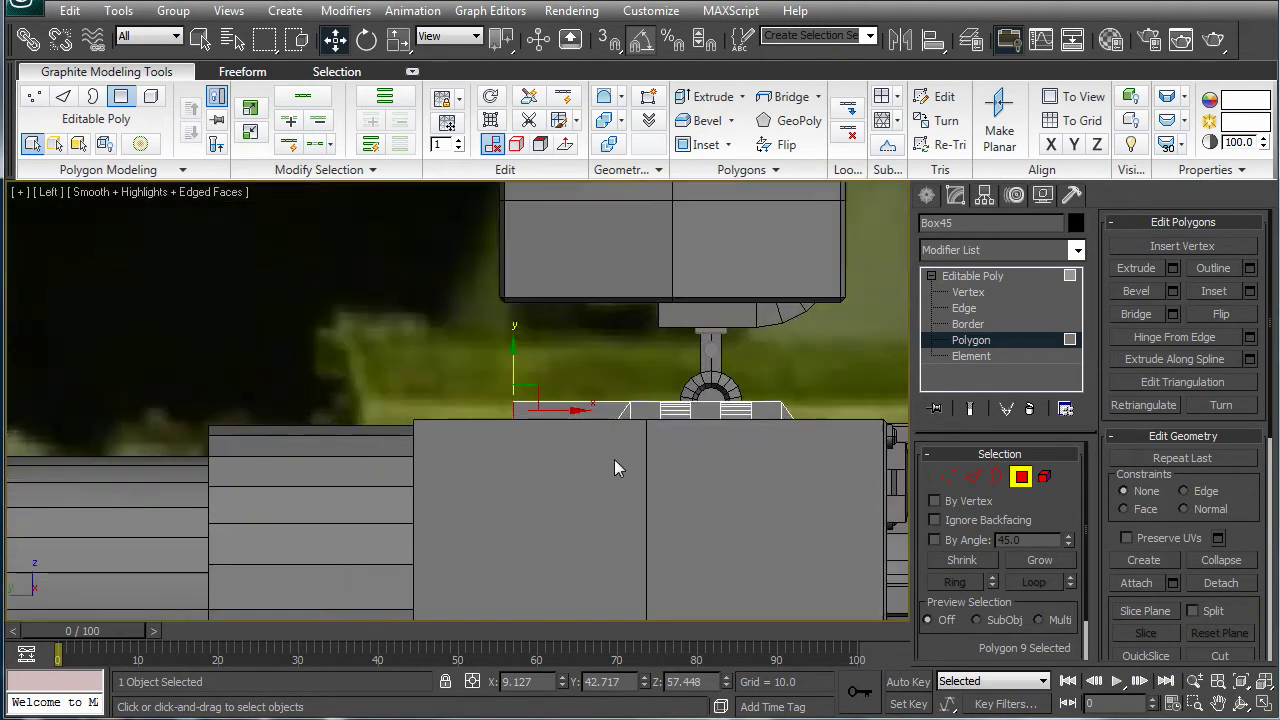
scroll(616, 462, "up", 3)
middle_click_drag(668, 443, 434, 345)
scroll(434, 344, "down", 3)
scroll(500, 352, "up", 2)
middle_click_drag(546, 377, 556, 444)
scroll(556, 446, "down", 2)
key("alt+w")
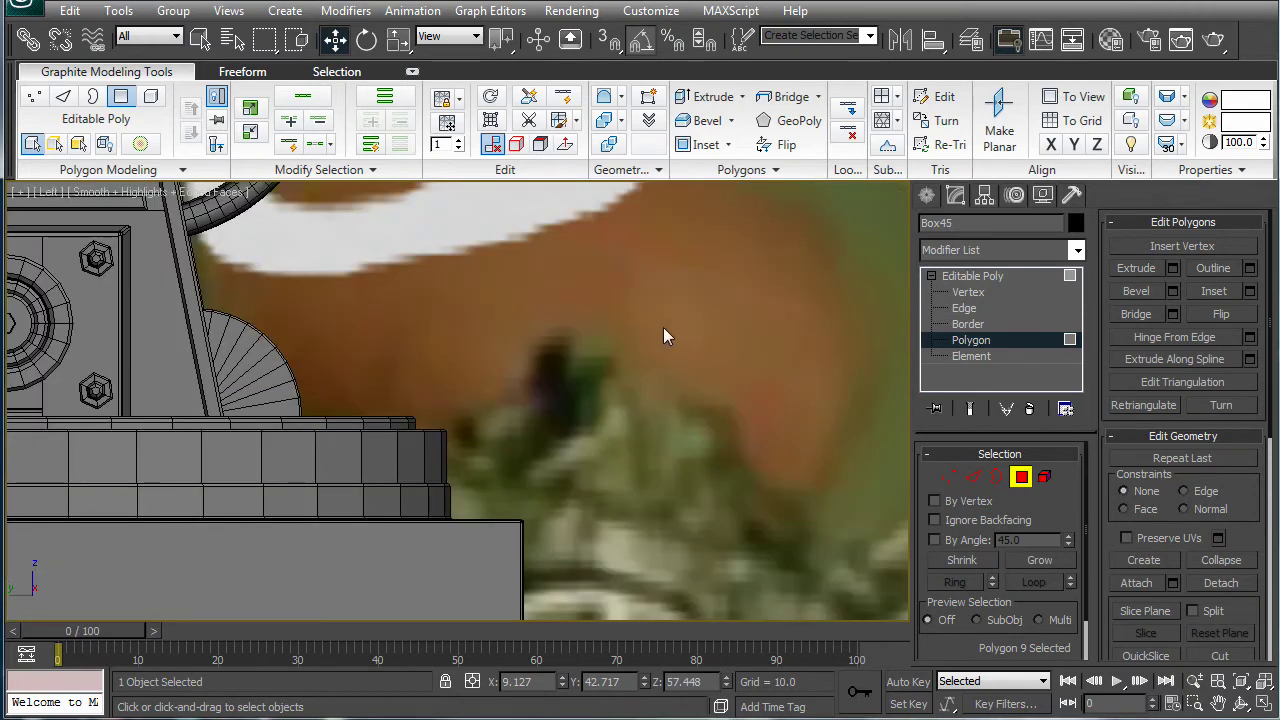
Hinge the arm's end face 90 degrees around its lower edge with 6 segments to round the tip downward.
key("p")
key("z")
middle_click_drag(605, 392, 819, 363, "alt")
scroll(618, 382, "down", 5)
scroll(760, 400, "up", 4)
middle_click_drag(560, 363, 505, 386, "alt")
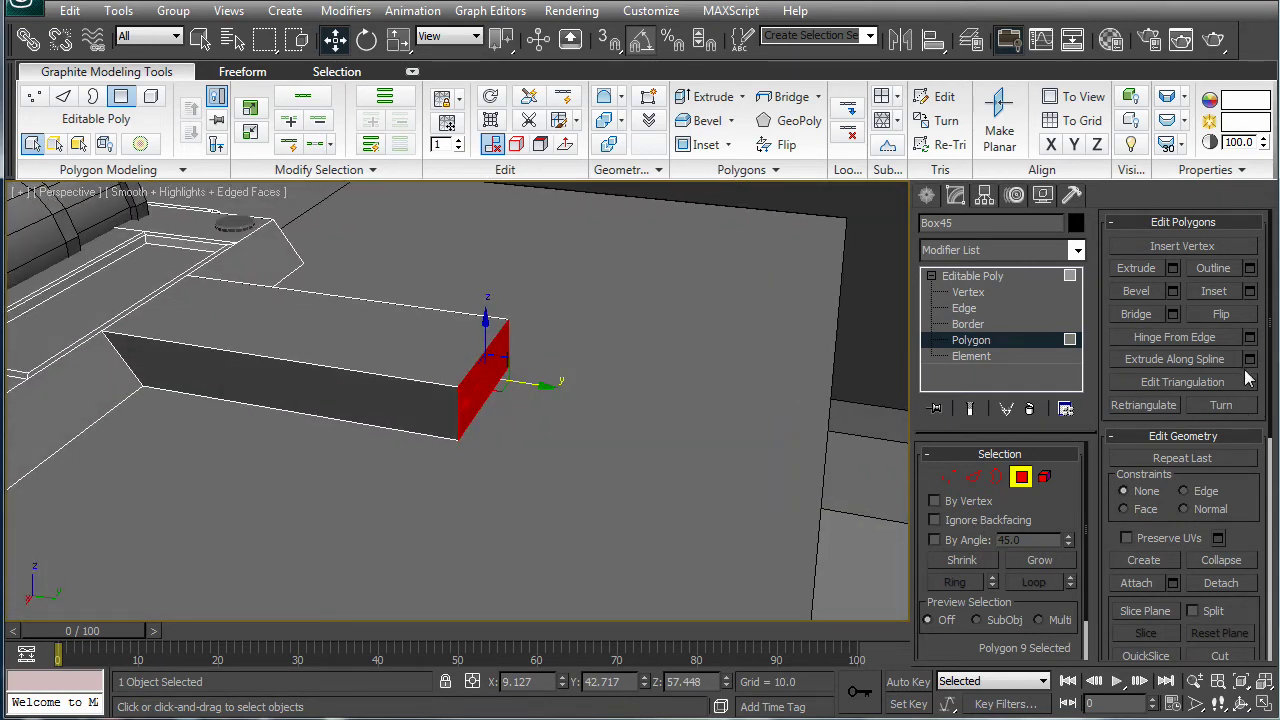
left_click(1250, 337)
left_click(287, 428)
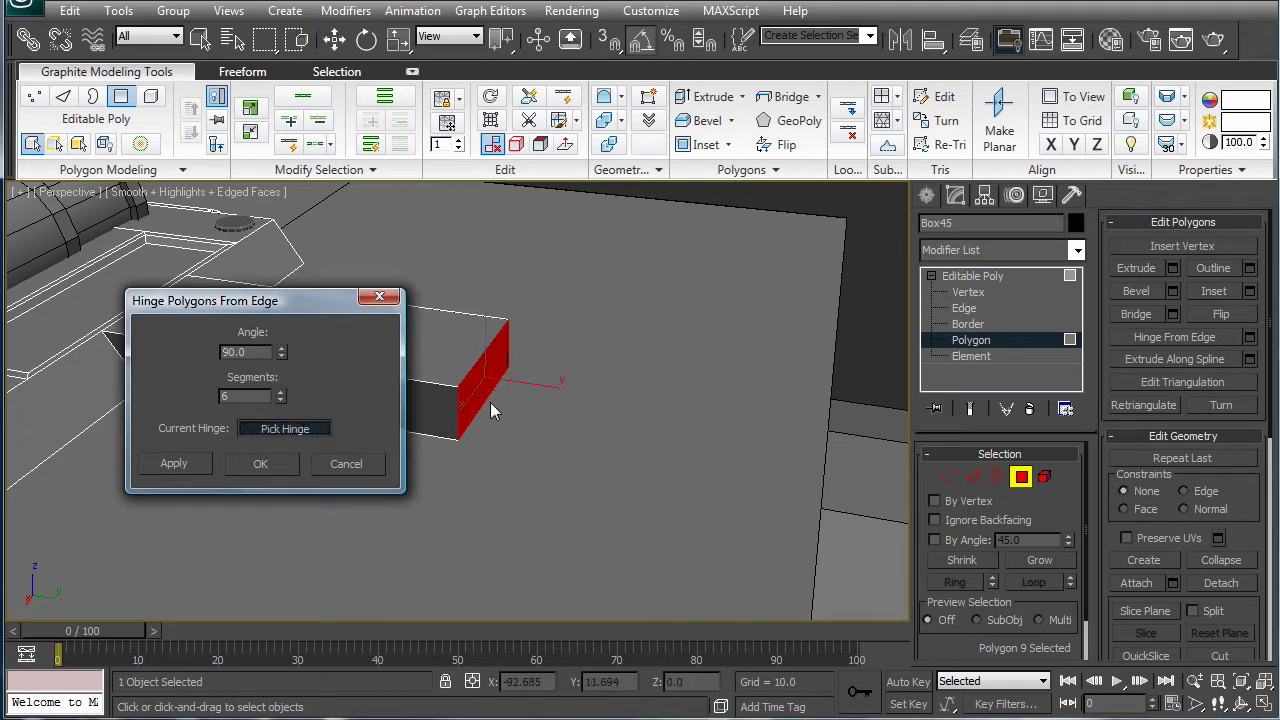
left_click(484, 402)
left_click(260, 463)
Clear the selection, examine the head and neck mount from the front, and compare them with the reference photo in the browser.
scroll(652, 408, "down", 3)
left_click(750, 300)
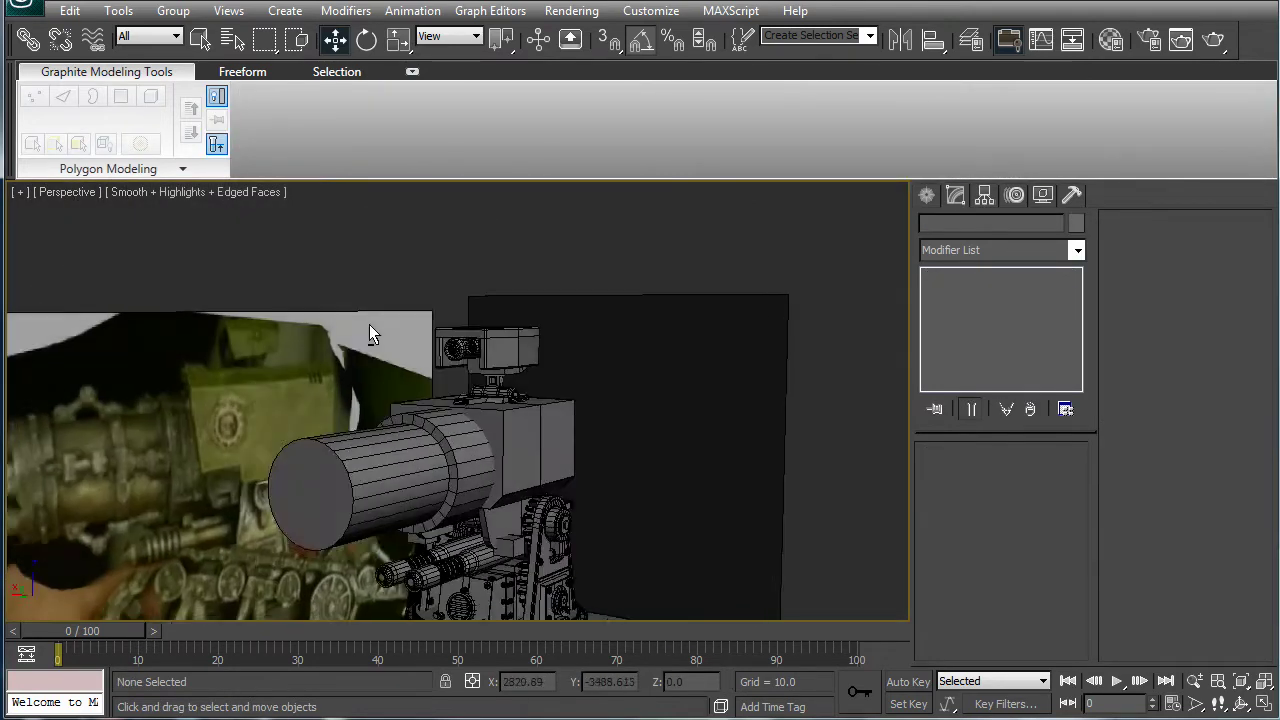
middle_click_drag(369, 324, 309, 364, "alt")
scroll(543, 340, "up", 5)
middle_click_drag(589, 372, 588, 459, "alt")
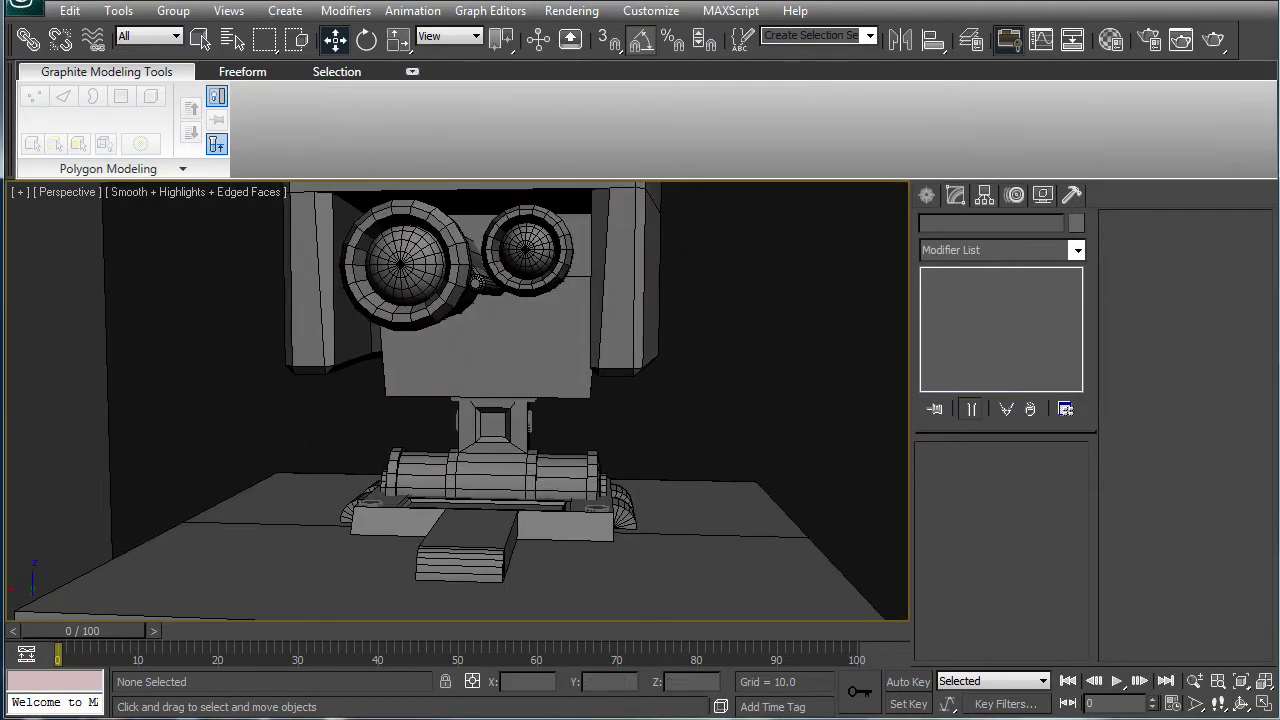
left_click(340, 718)
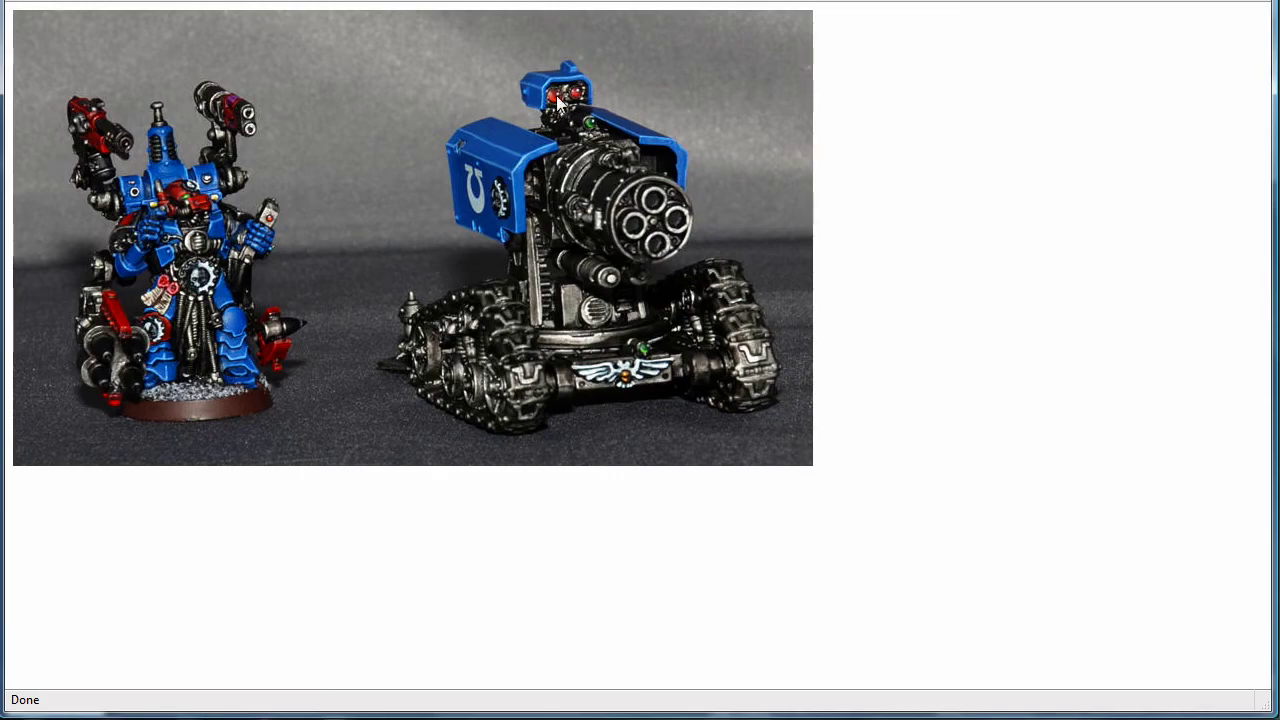
left_click(1170, 2)
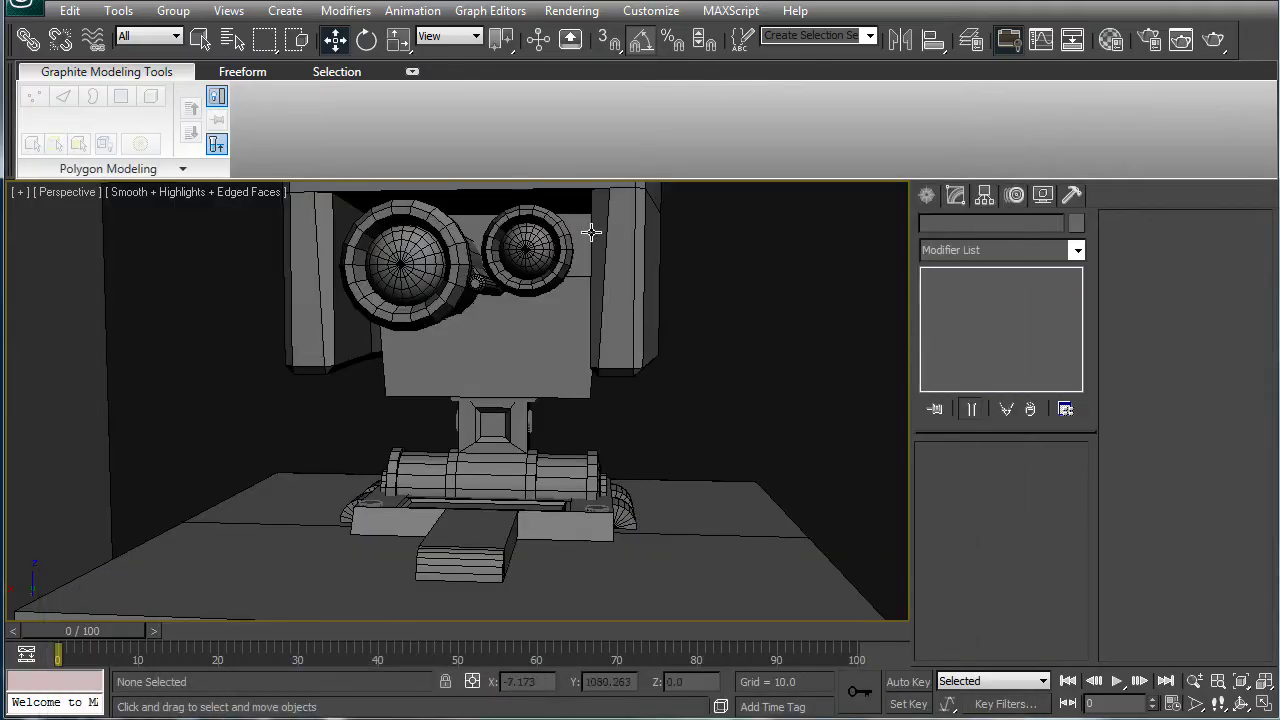
Create an AutoGrid box about 3.97 long, 2.78 wide and 0.97 high on the head's front face, below the smaller lens.
middle_click_drag(515, 275, 556, 348, "alt")
scroll(556, 347, "up", 6)
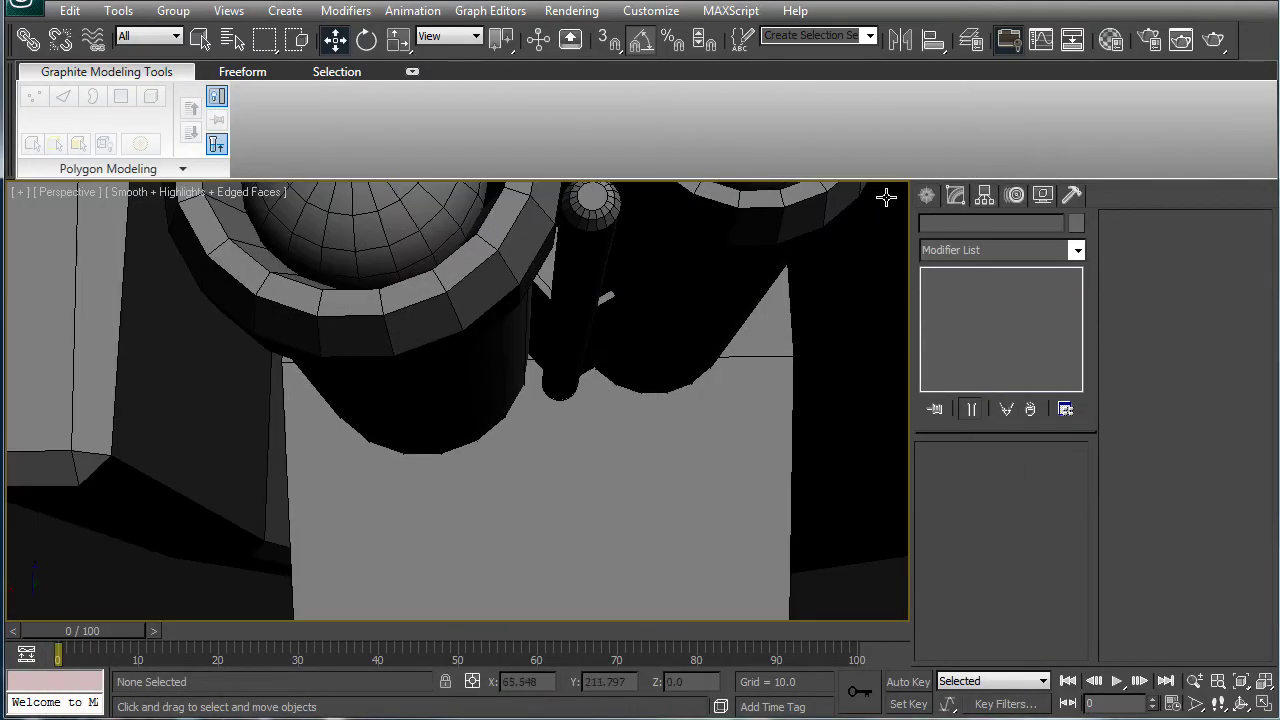
left_click(927, 194)
middle_click_drag(708, 340, 716, 322)
left_click(962, 323)
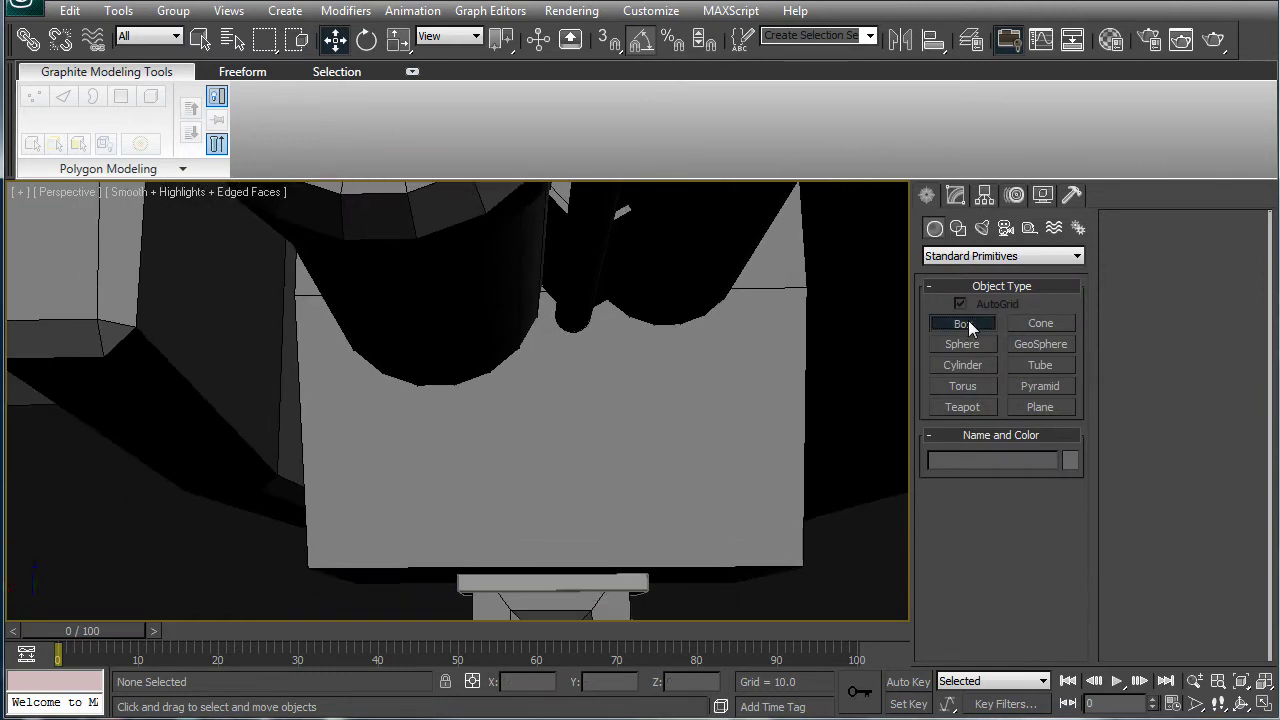
left_click_drag(648, 359, 778, 525)
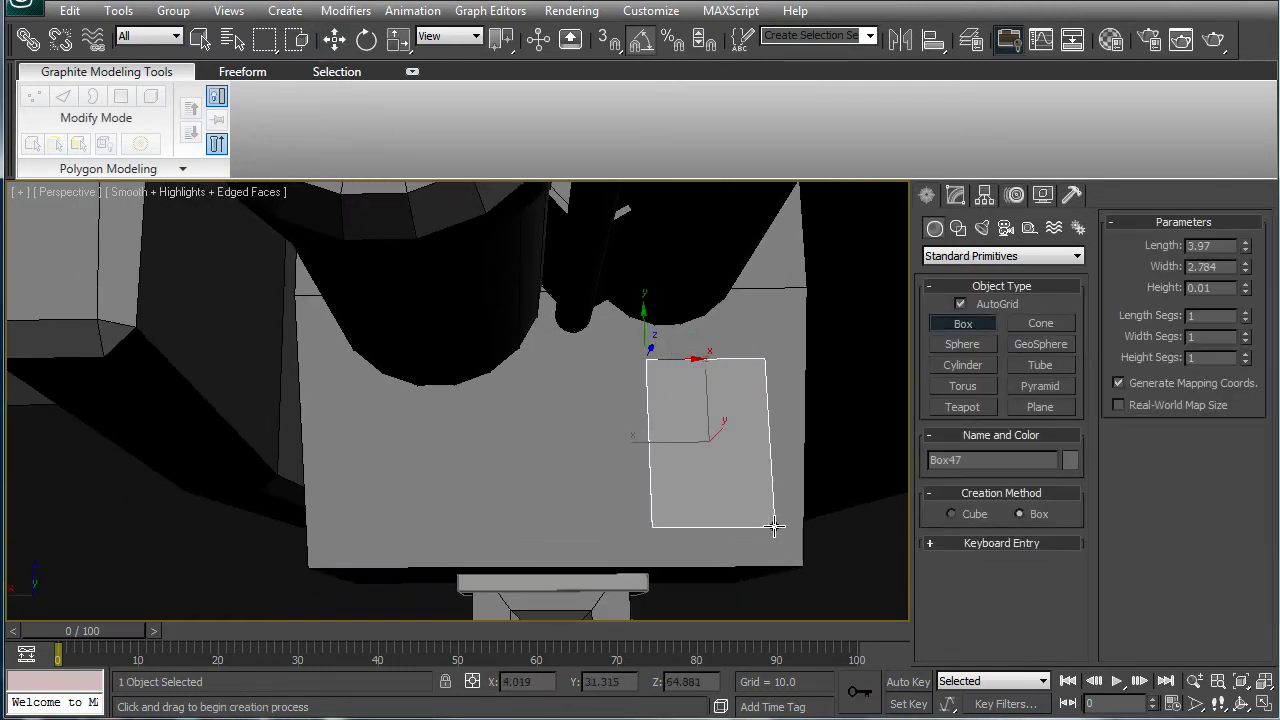
left_click(820, 489)
middle_click_drag(721, 463, 814, 471, "alt")
middle_click_drag(640, 350, 510, 386, "alt")
left_click(955, 197)
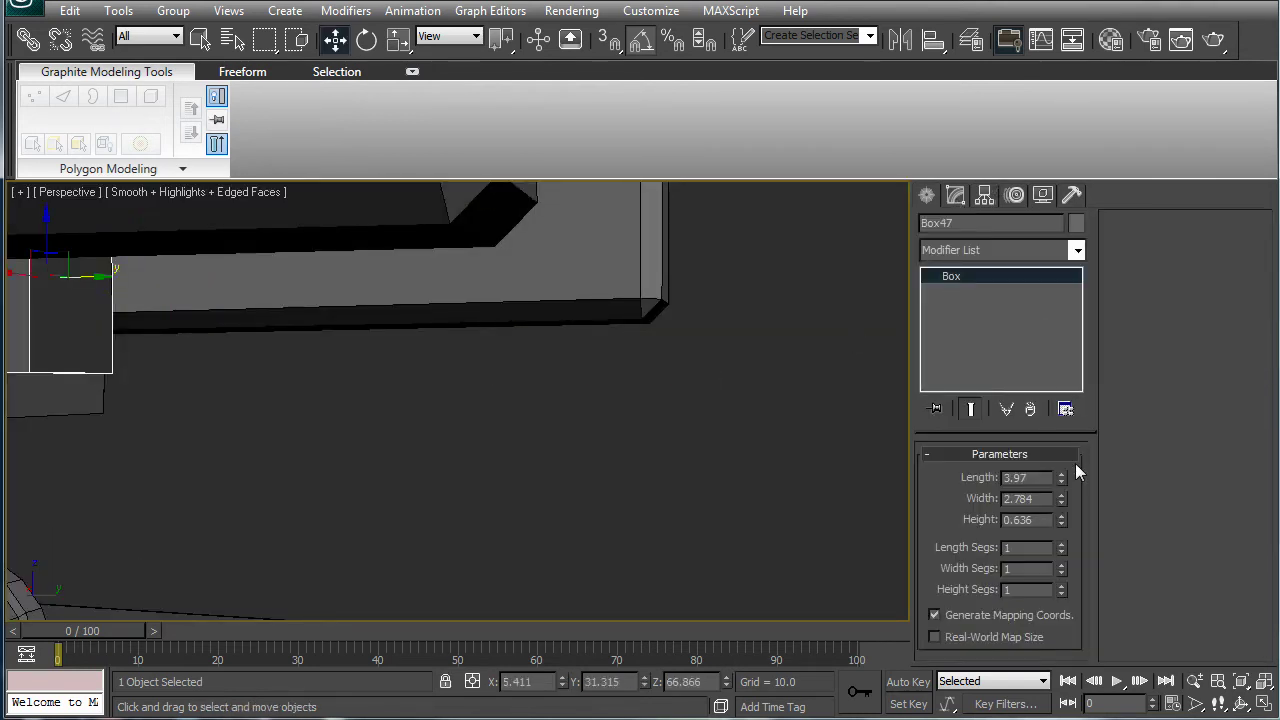
left_click_drag(1061, 524, 1057, 487)
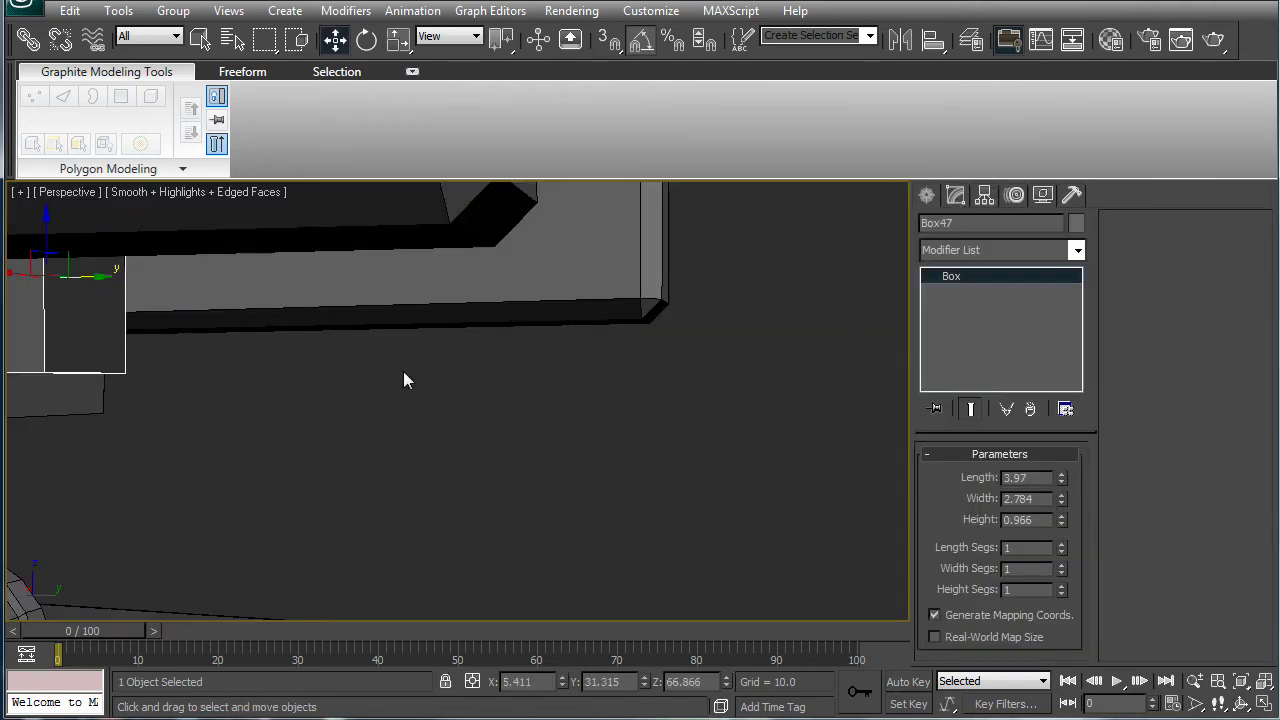
Convert the new box below the smaller lens to Editable Poly and bevel its front face with a narrow sloped border.
middle_click_drag(405, 371, 317, 323, "alt")
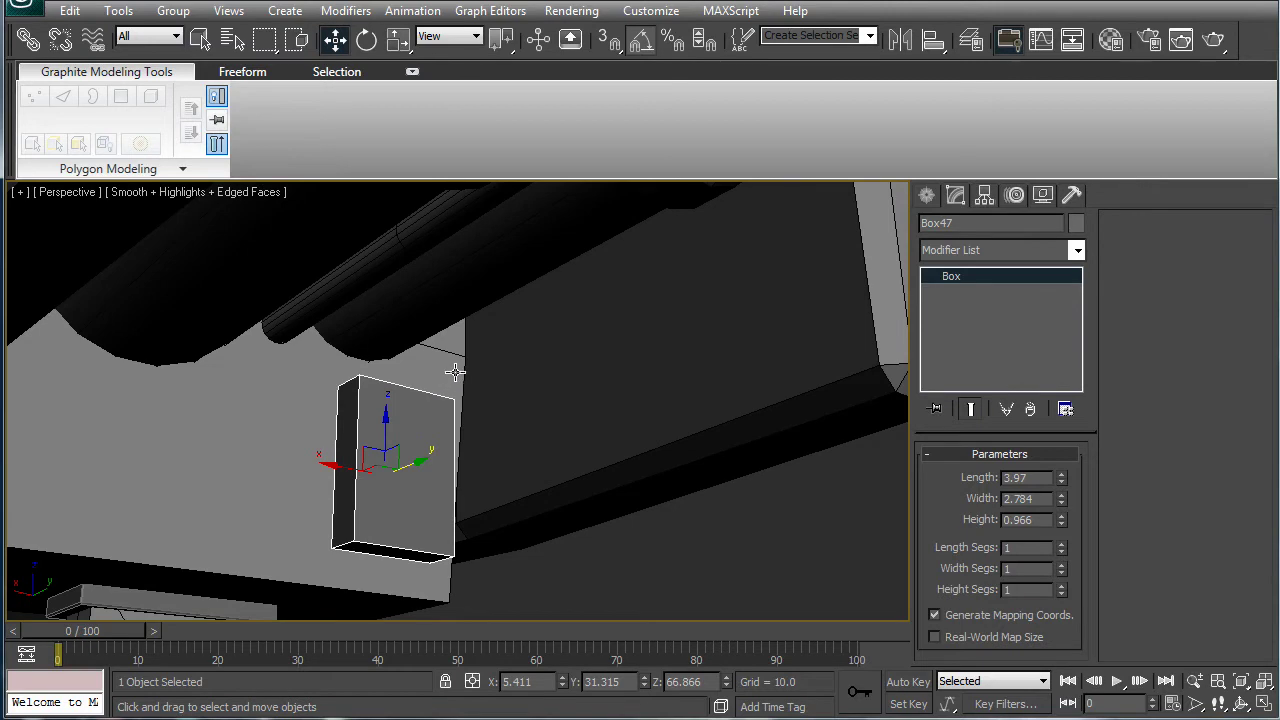
left_click(1088, 414)
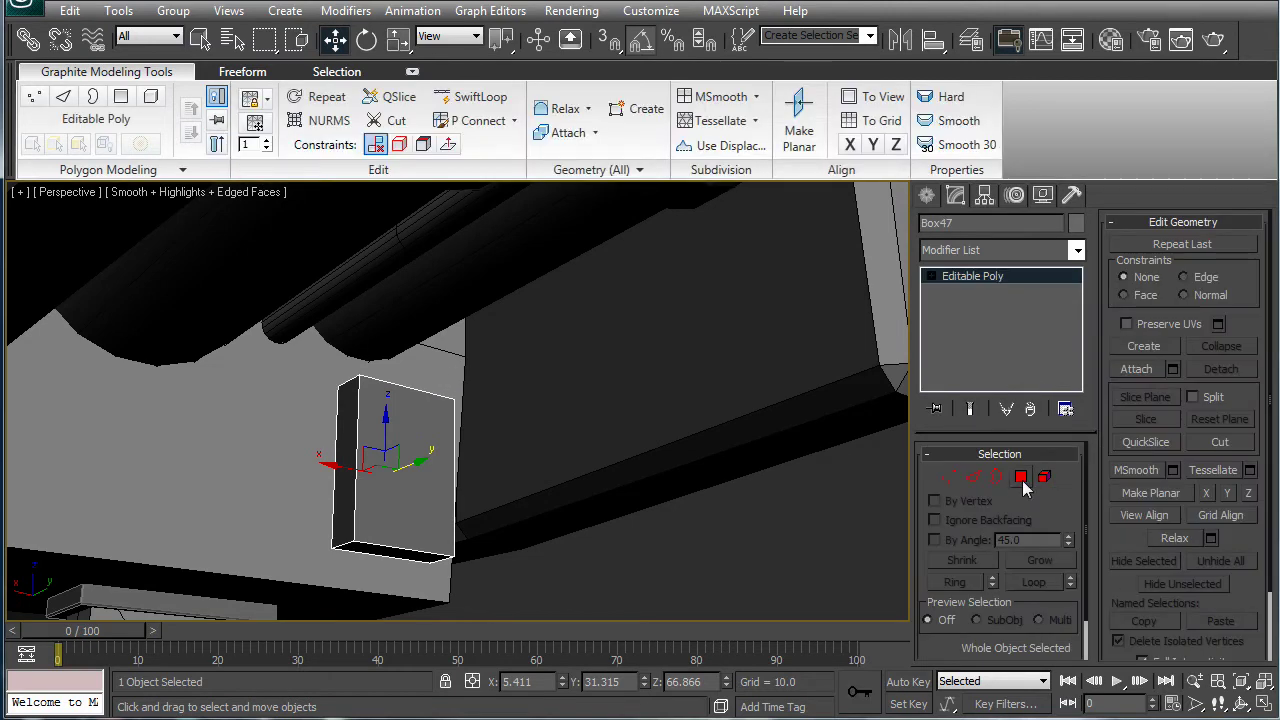
left_click(1021, 478)
left_click(399, 447)
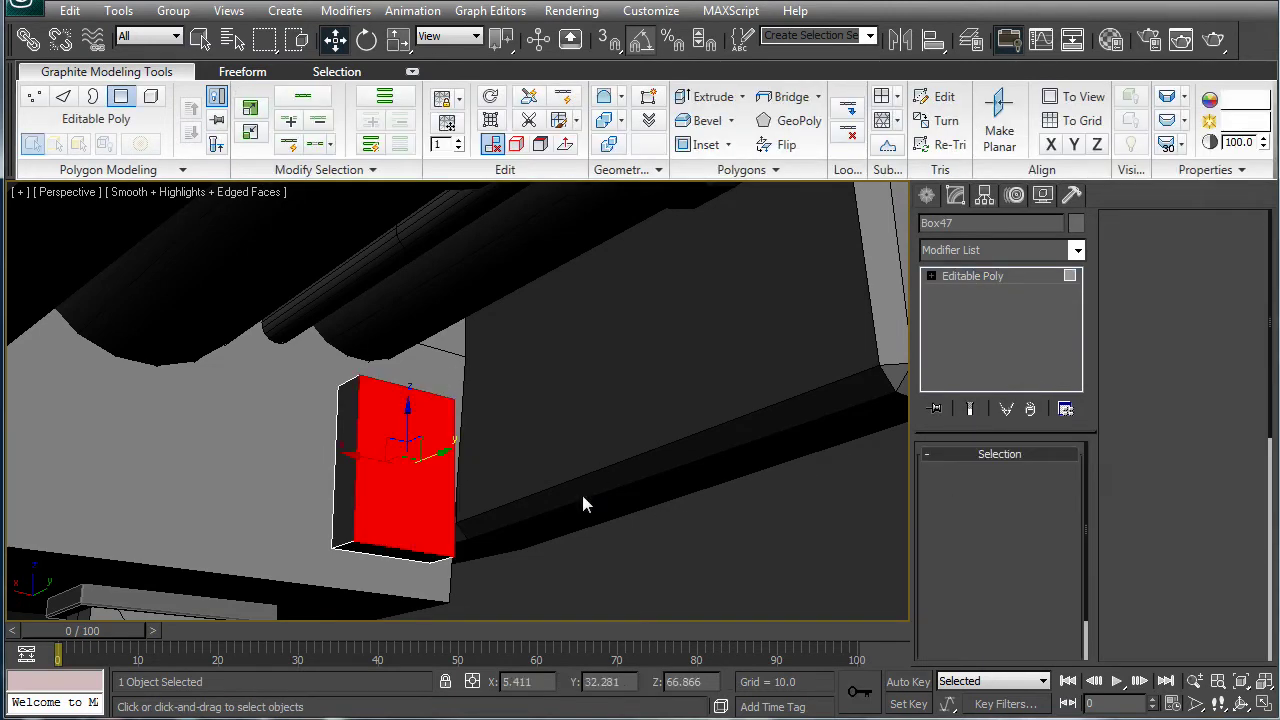
scroll(1068, 490, "down", 1)
left_click(1142, 295)
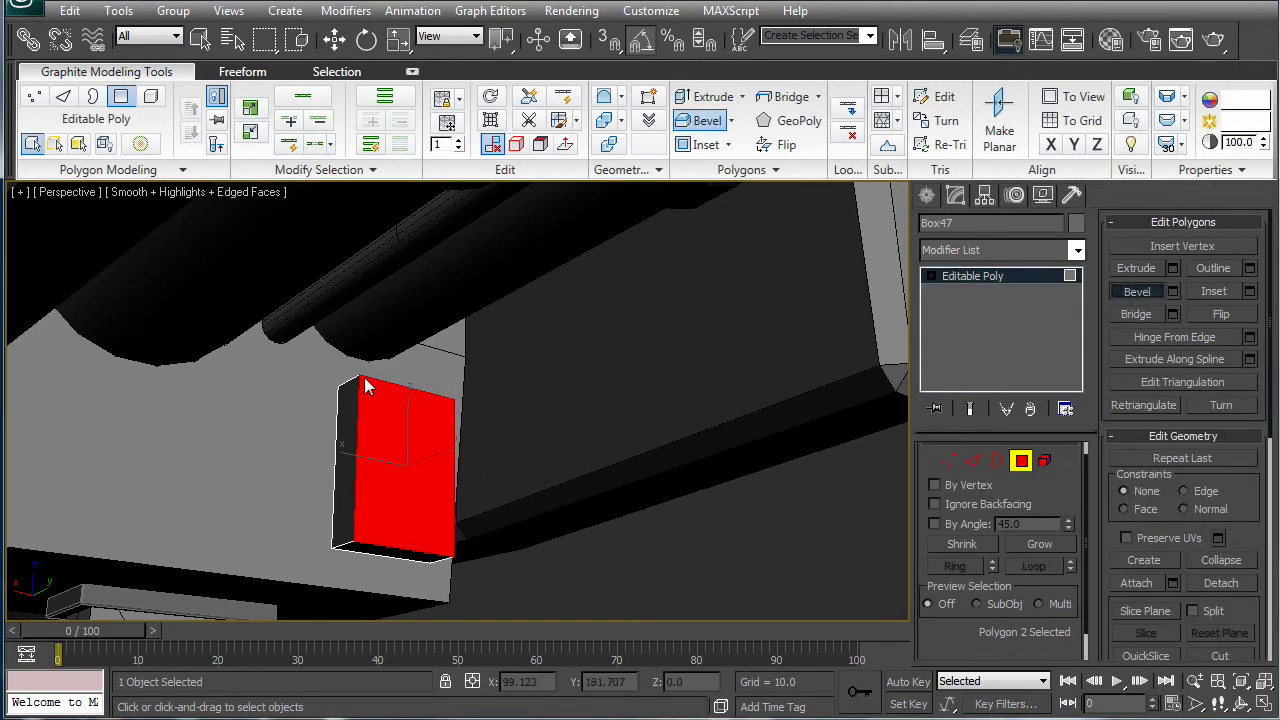
left_click_drag(391, 412, 396, 413)
scroll(564, 428, "down", 4)
middle_click_drag(547, 449, 873, 338, "alt")
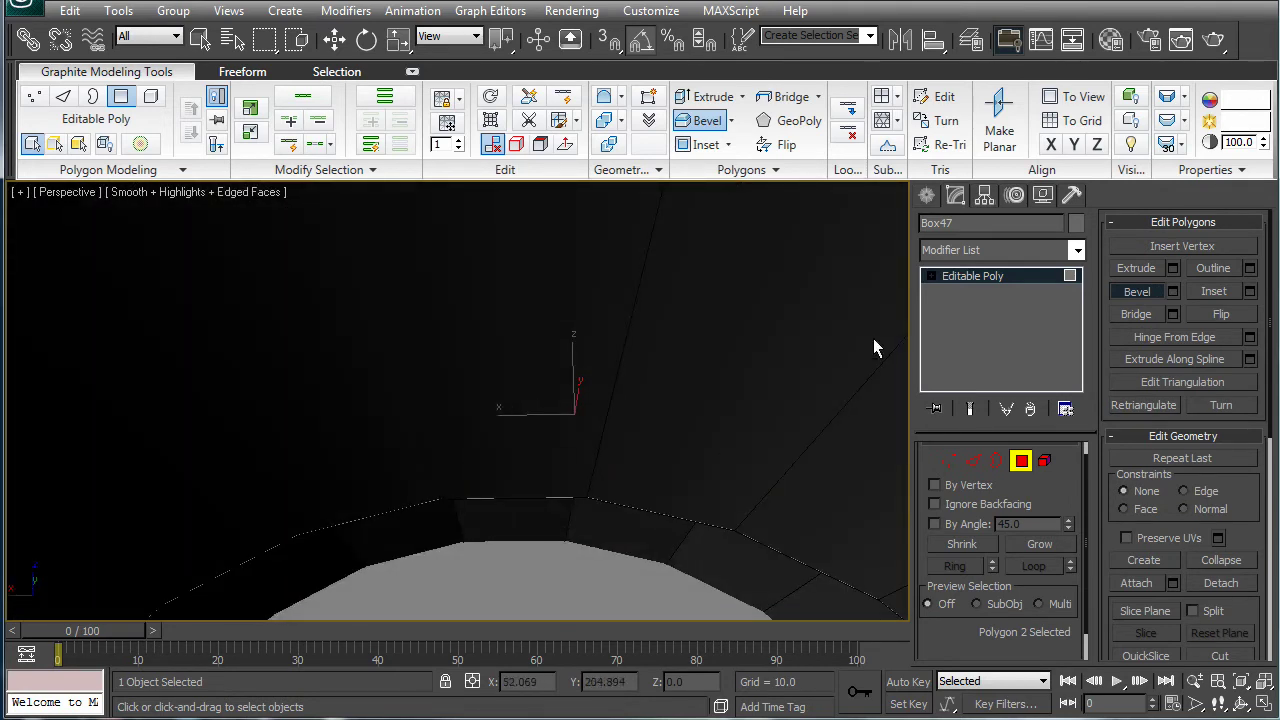
left_click(949, 278)
Clone the bevelled box across the head's front face to a spot below the larger lens.
scroll(626, 429, "down", 5)
scroll(626, 400, "up", 3)
middle_click_drag(626, 371, 615, 462)
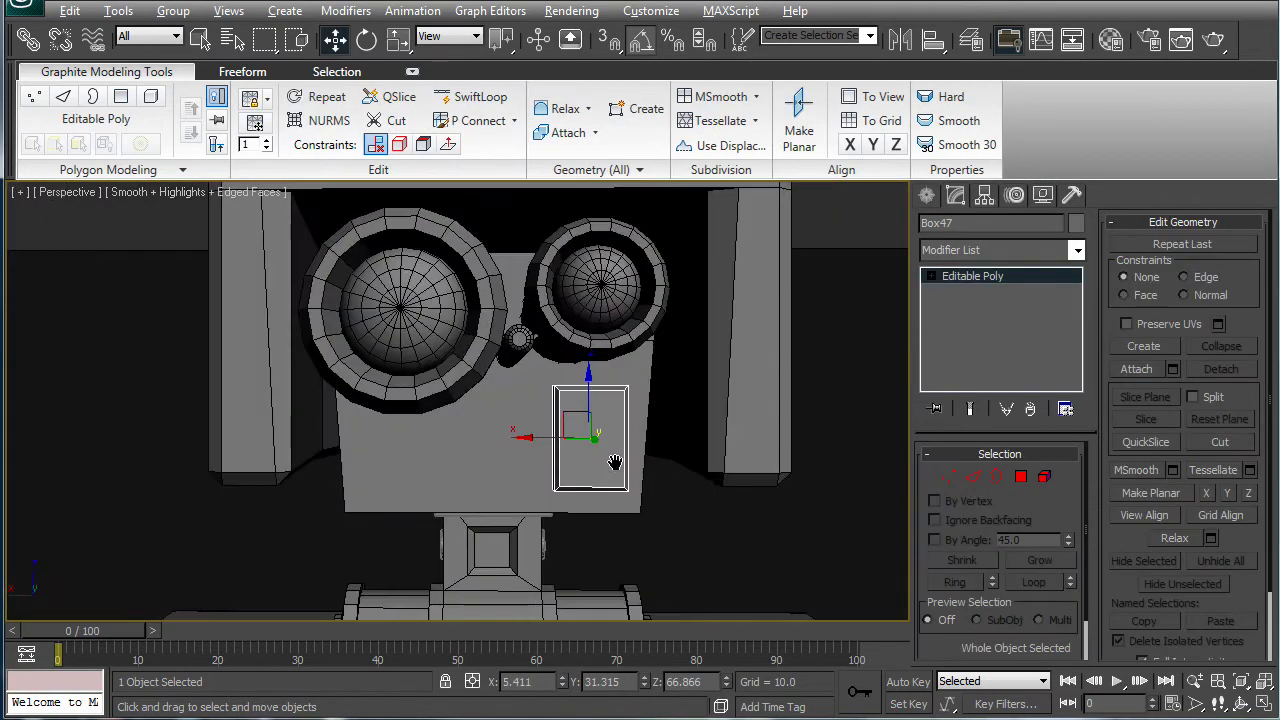
scroll(614, 462, "up", 4)
left_click_drag(692, 447, 330, 468, "shift")
left_click(628, 440)
Lower the top vertices of the copied box to make it shorter and nearly square.
scroll(482, 457, "up", 2)
middle_click_drag(486, 457, 525, 375)
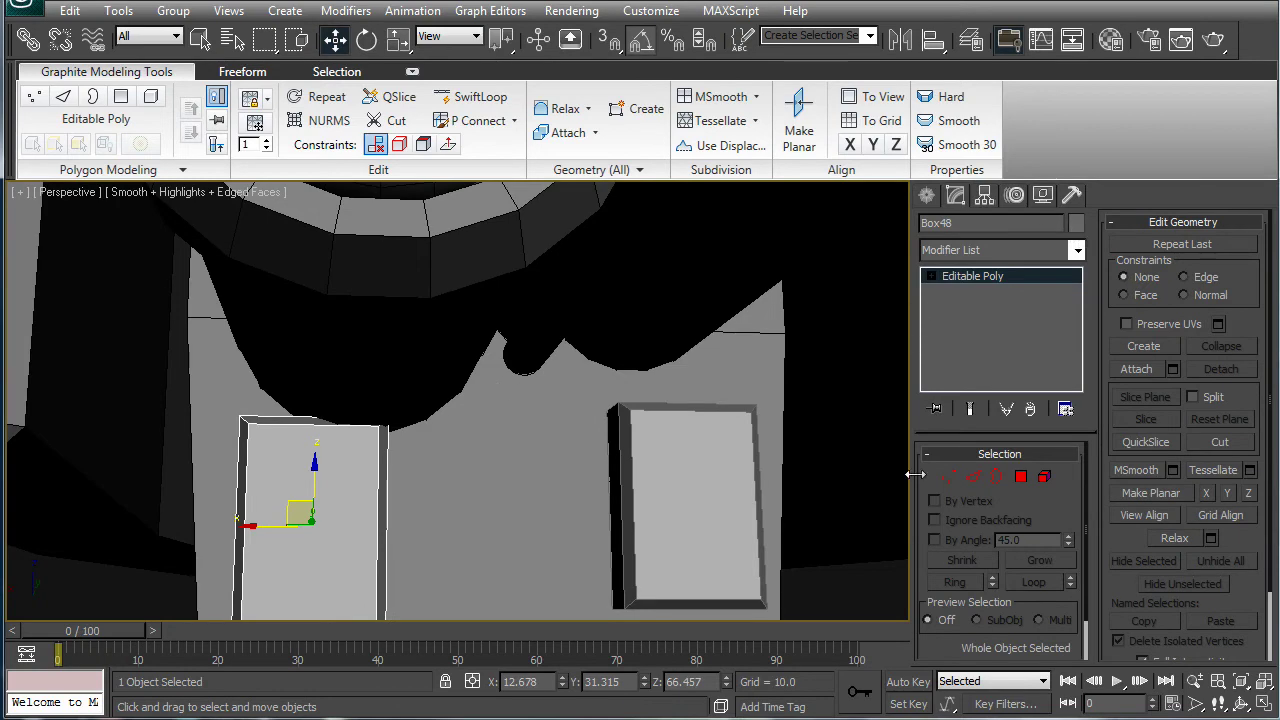
left_click(948, 482)
middle_click_drag(617, 440, 634, 411)
left_click_drag(155, 307, 446, 430)
left_click_drag(336, 350, 333, 452)
Draw an AutoGrid S-curved line on the head face between the two boxes, using a Bezier middle point.
left_click(938, 198)
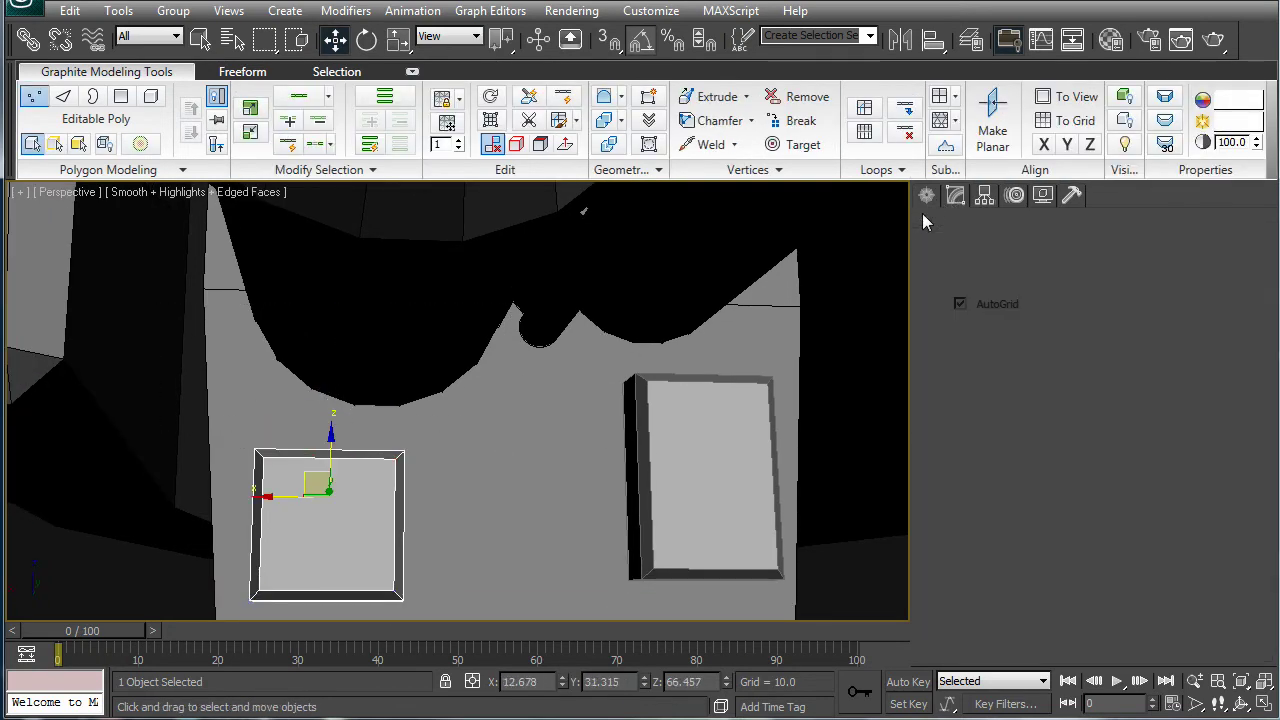
left_click(957, 228)
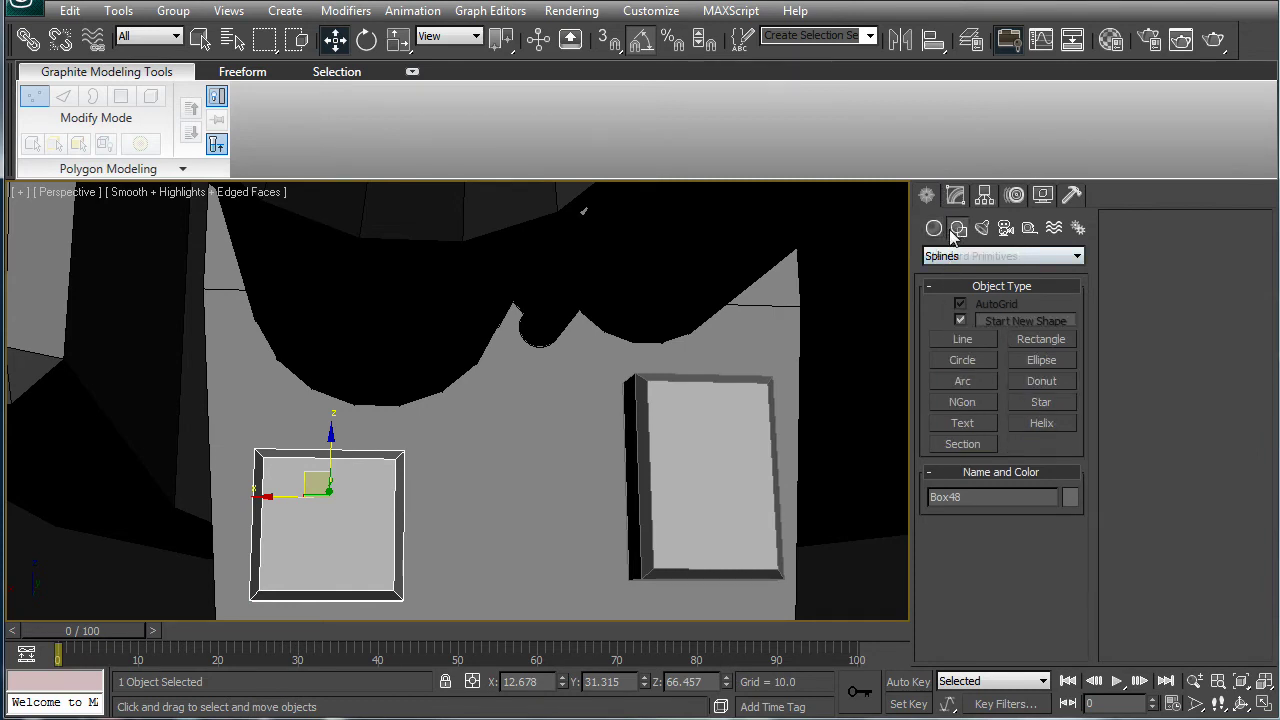
left_click(951, 345)
middle_click_drag(677, 457, 692, 472, "alt")
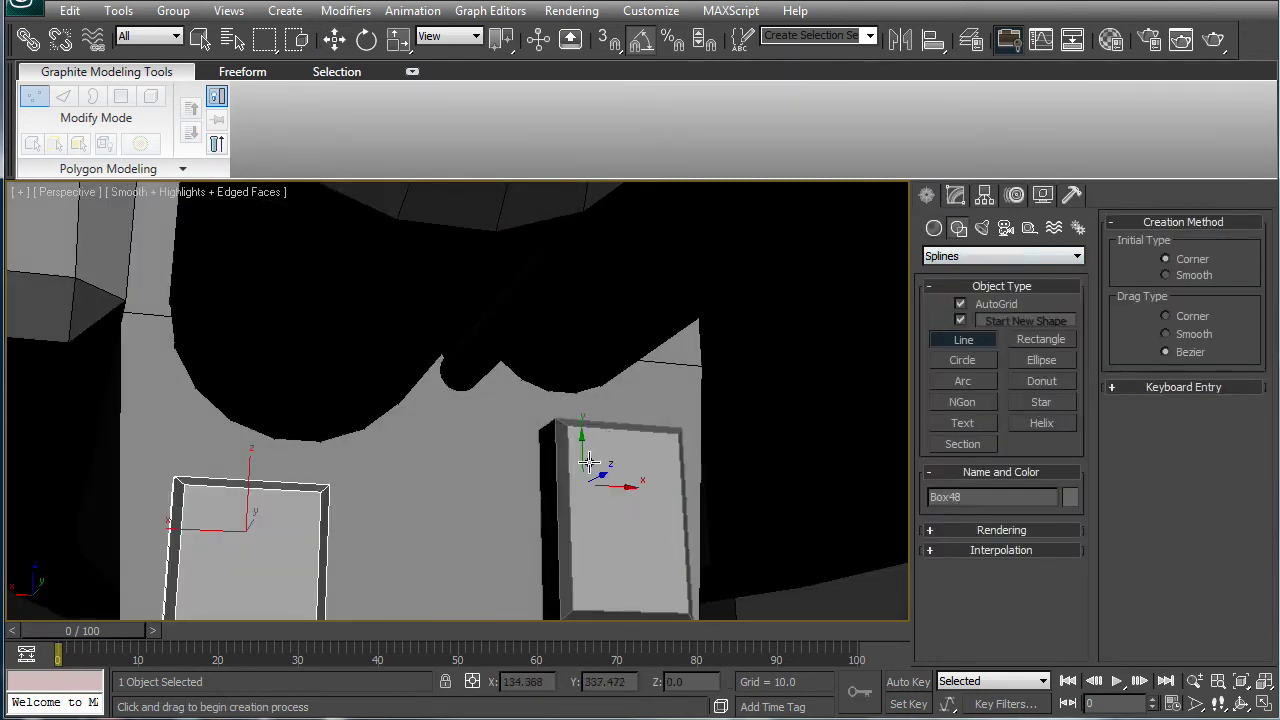
middle_click_drag(590, 472, 608, 445, "alt")
scroll(606, 517, "up", 2)
middle_click_drag(680, 517, 685, 452)
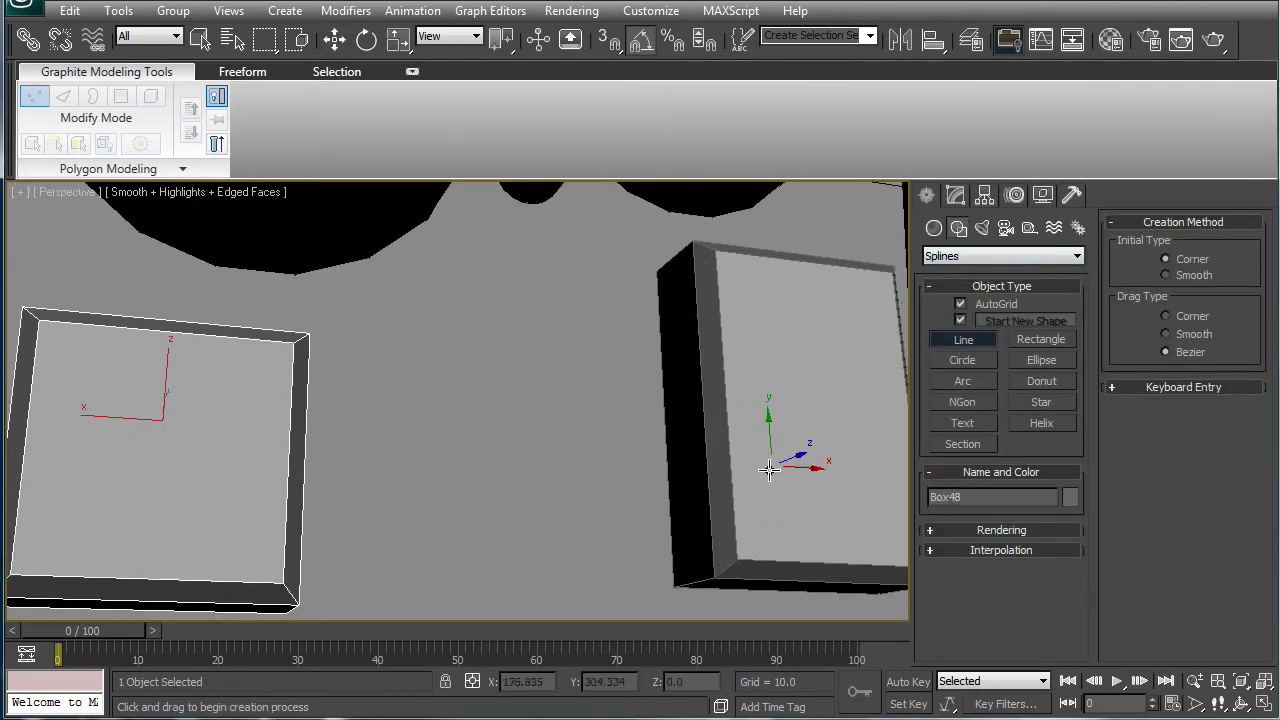
left_click(629, 558)
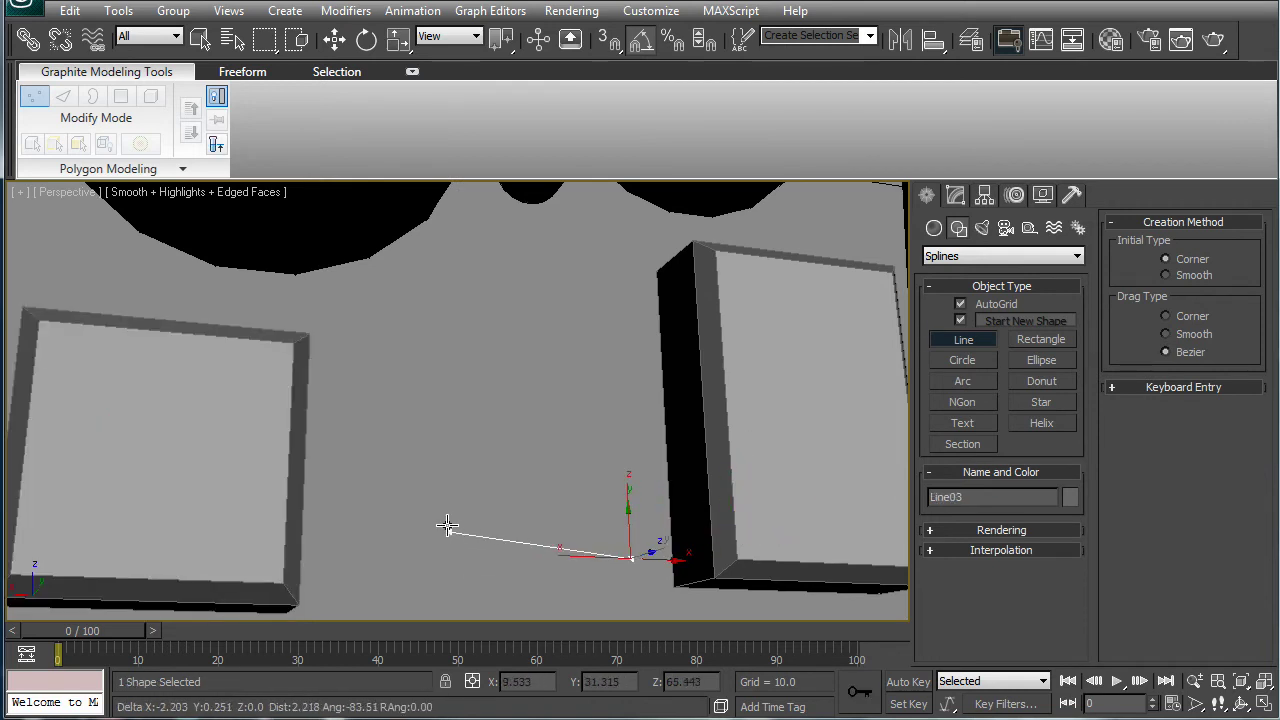
left_click_drag(448, 525, 377, 470)
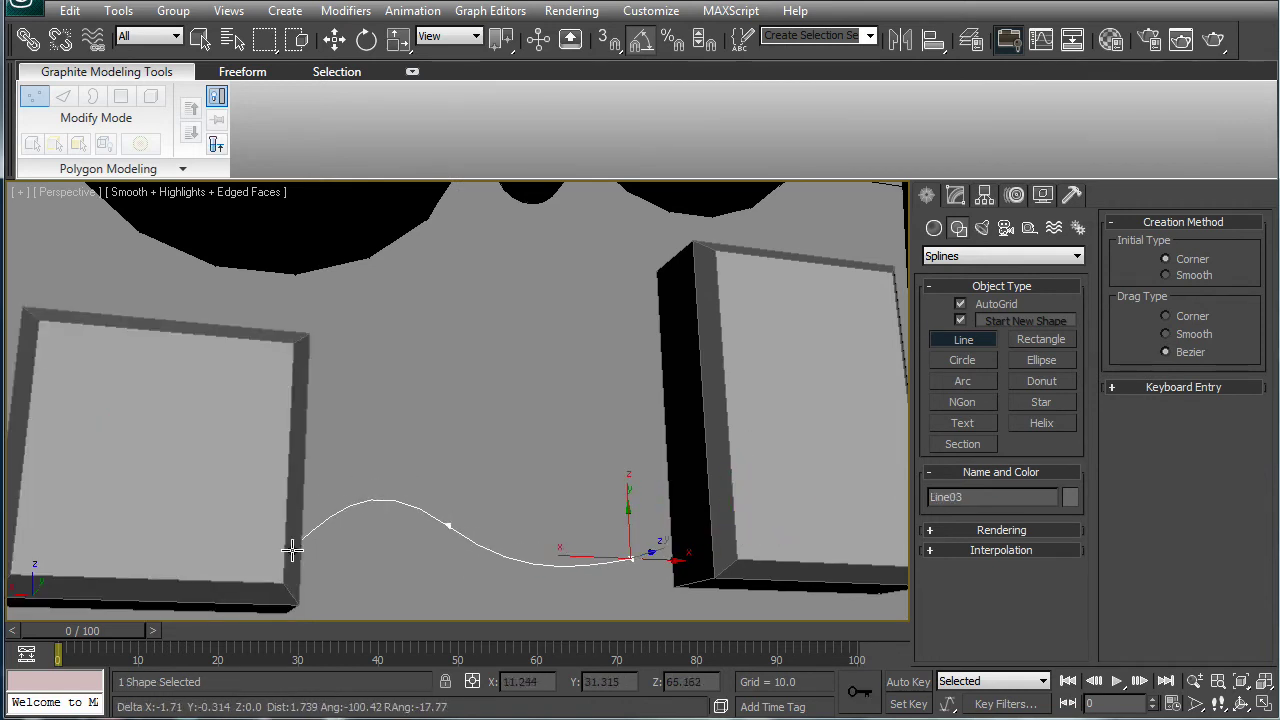
left_click(252, 570)
right_click(663, 351)
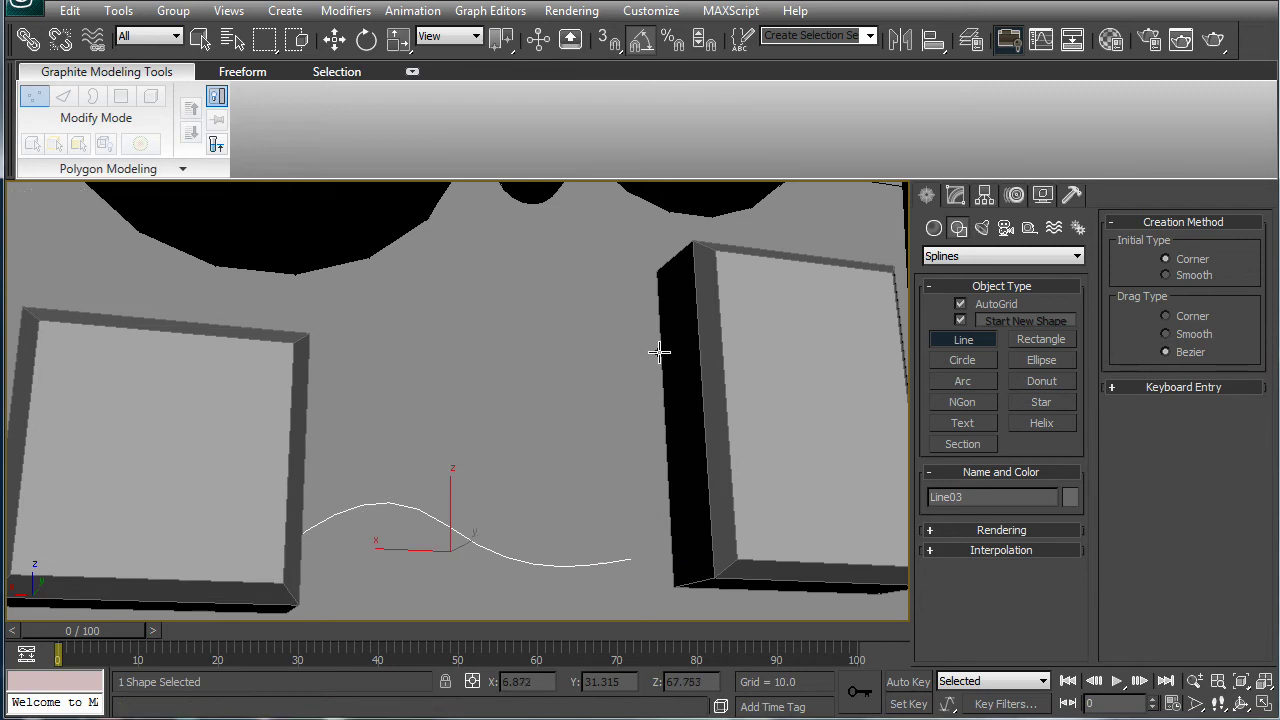
Move the line's end vertex sideways to X 6.426 so it reaches into the taller box.
left_click(955, 194)
right_click(967, 293)
left_click(1004, 428)
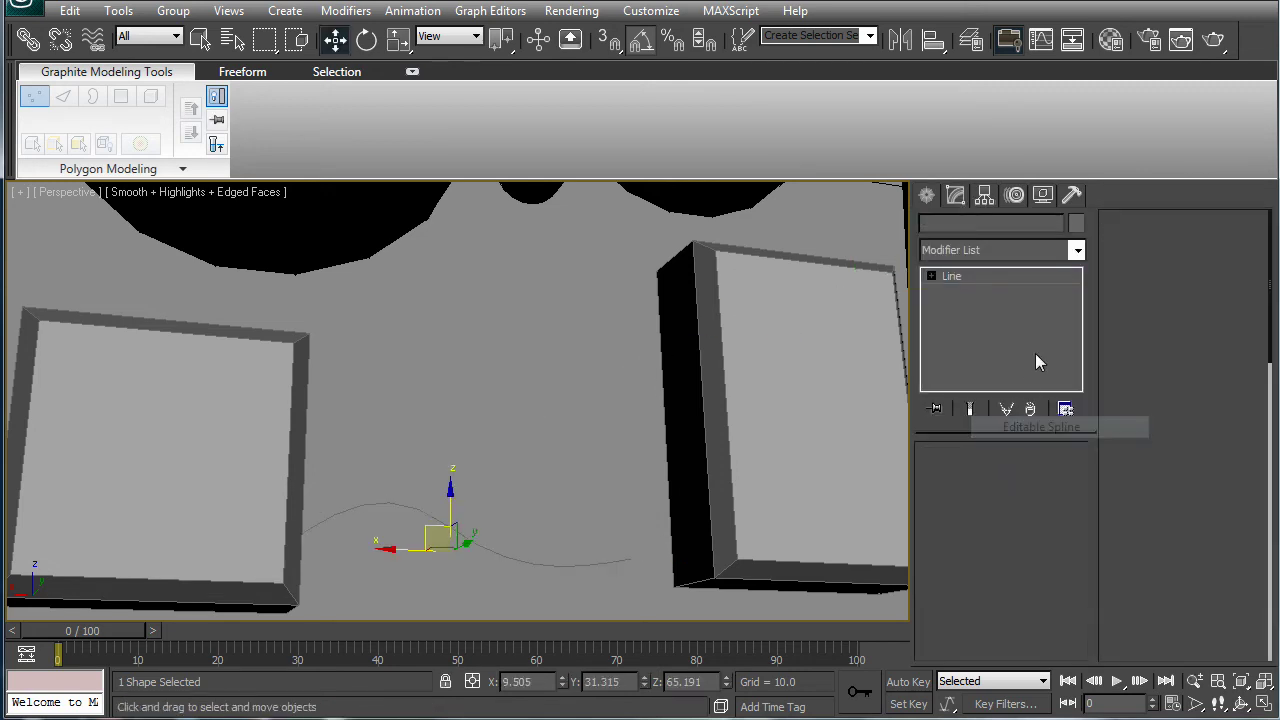
left_click(967, 292)
left_click(629, 560)
middle_click_drag(659, 553, 798, 402, "alt")
key("z")
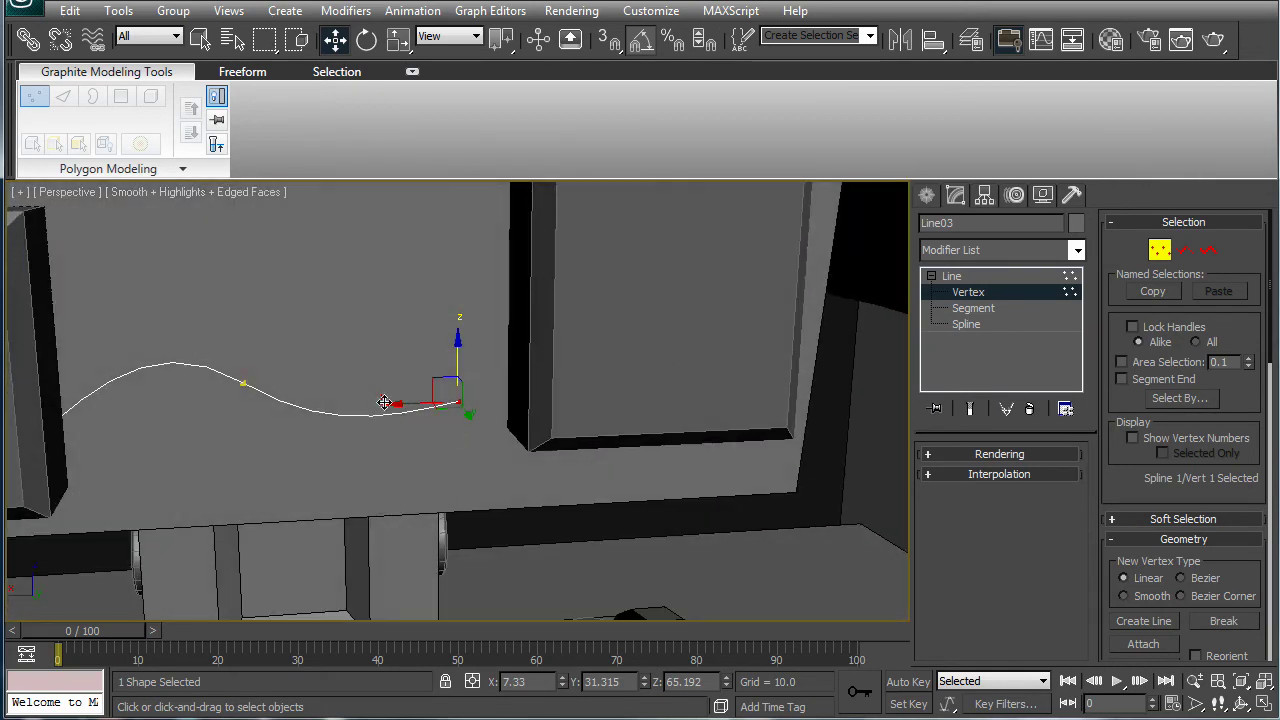
left_click_drag(410, 405, 510, 402)
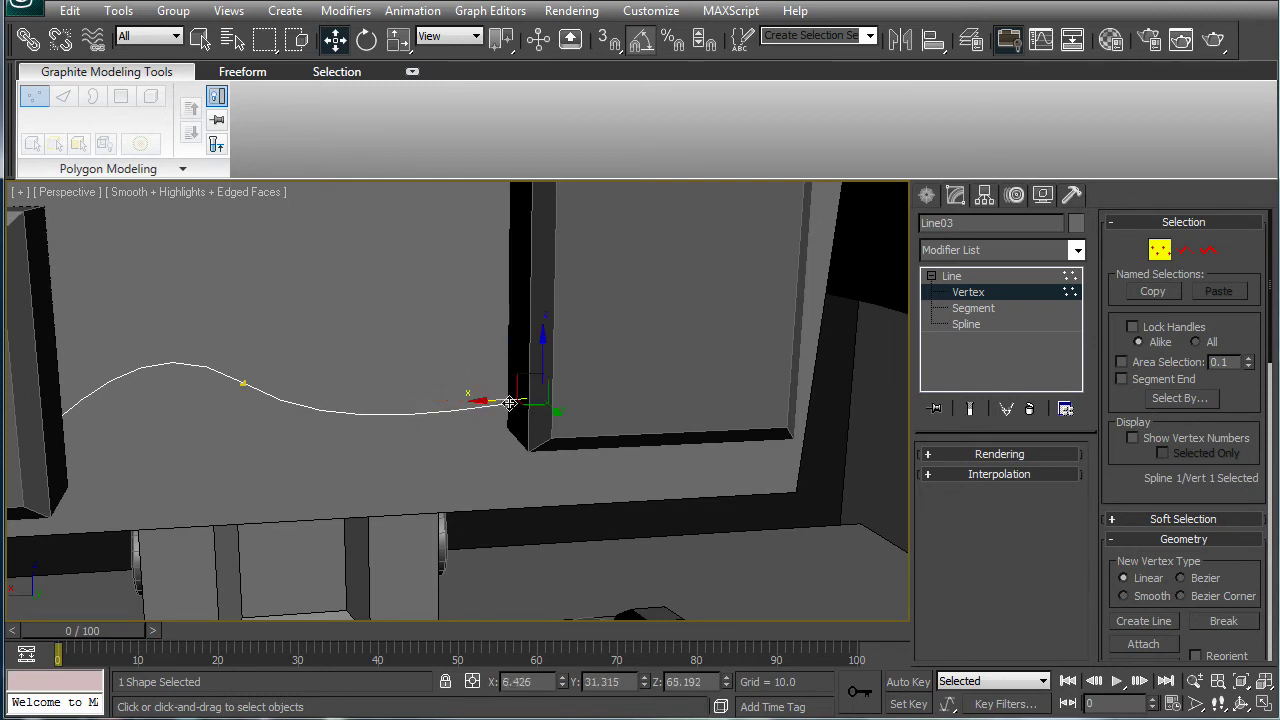
Move the whole line off the head face to Y 31.98 and raise it to Z 65.377.
left_click(1005, 293)
middle_click_drag(483, 320, 520, 364, "alt")
middle_click_drag(409, 482, 474, 429, "alt")
middle_click_drag(362, 426, 391, 443, "alt")
left_click_drag(316, 456, 358, 457)
left_click_drag(322, 414, 322, 393)
middle_click_drag(506, 400, 485, 366, "alt")
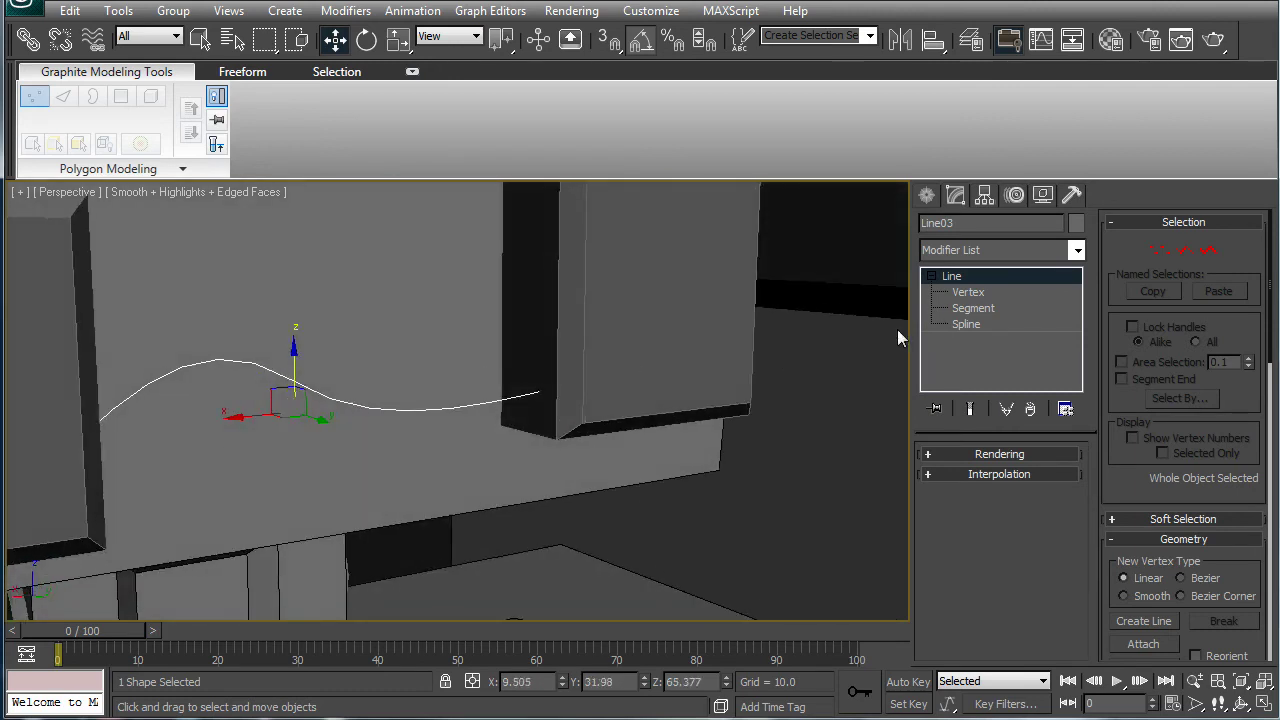
Enable the line in the renderer and viewport, with a radial thickness of 0.16.
left_click(930, 455)
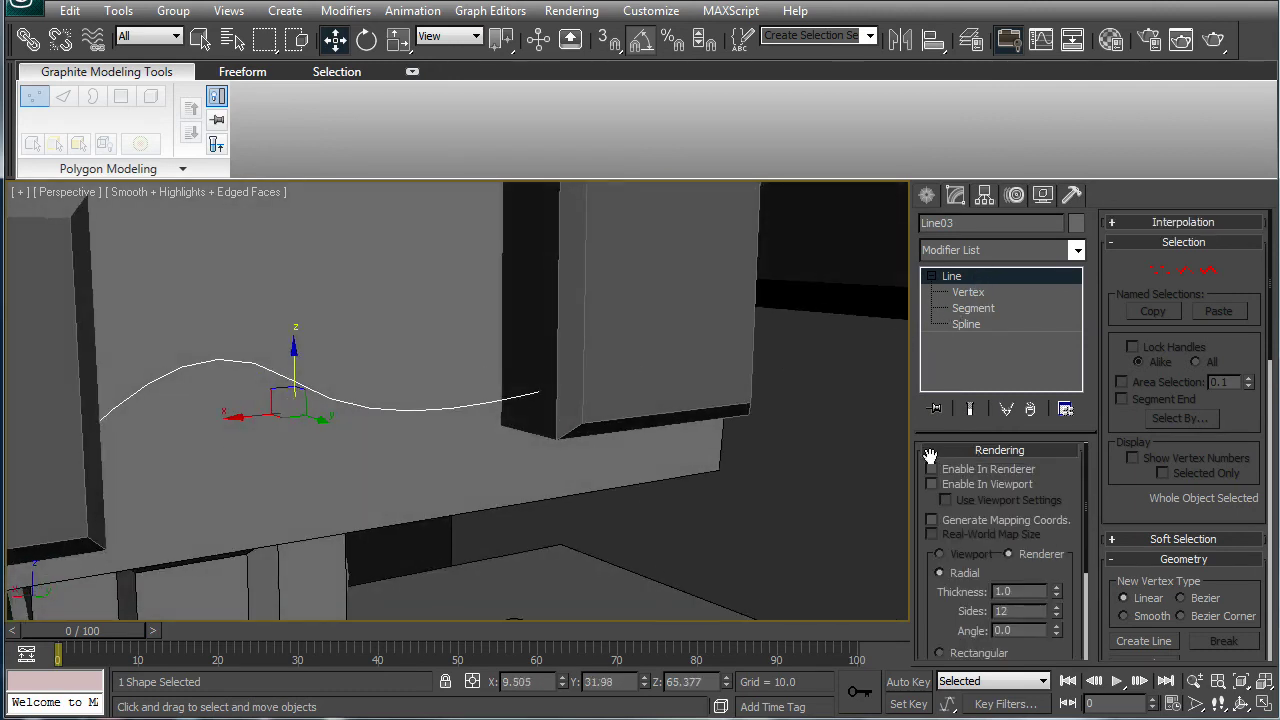
left_click(931, 469)
left_click(931, 484)
middle_click_drag(700, 445, 726, 432, "alt")
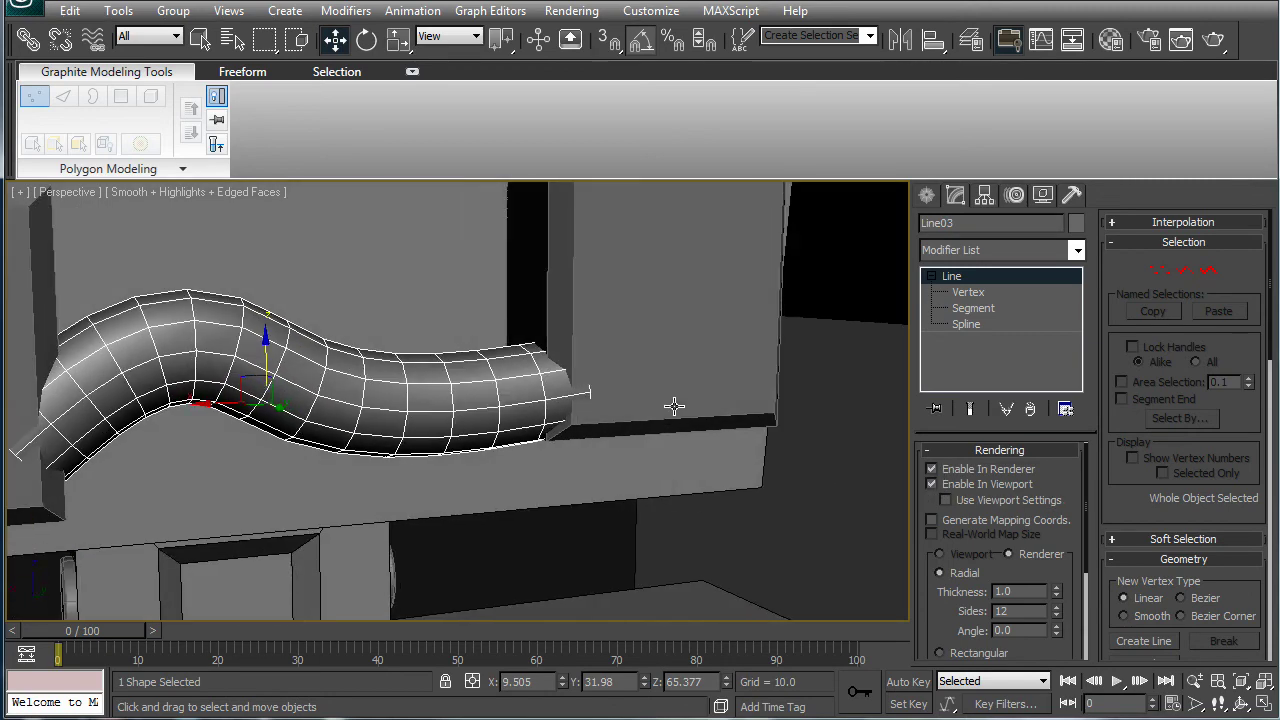
left_click_drag(1057, 595, 1042, 696)
Clone the cable upward as 3 evenly spaced copies between the boxes.
middle_click_drag(657, 487, 569, 350, "alt")
left_click_drag(320, 330, 314, 296, "shift")
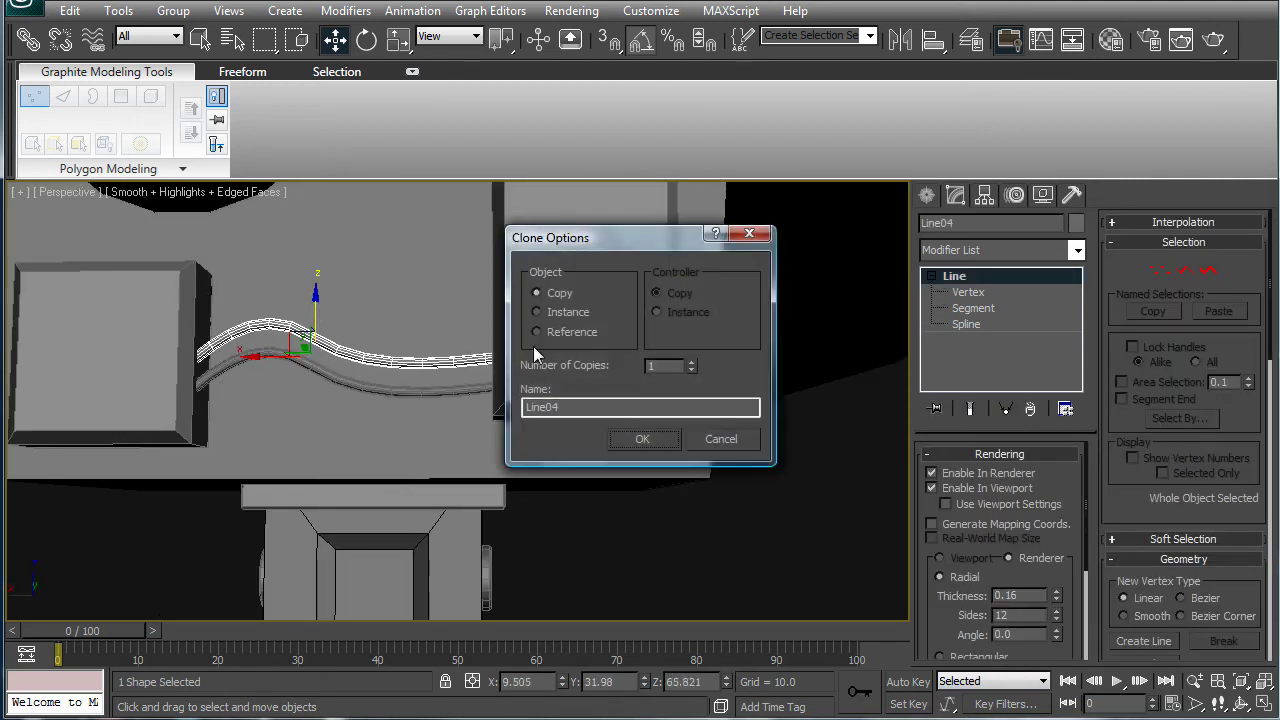
left_click(691, 362)
left_click(691, 362)
left_click(649, 431)
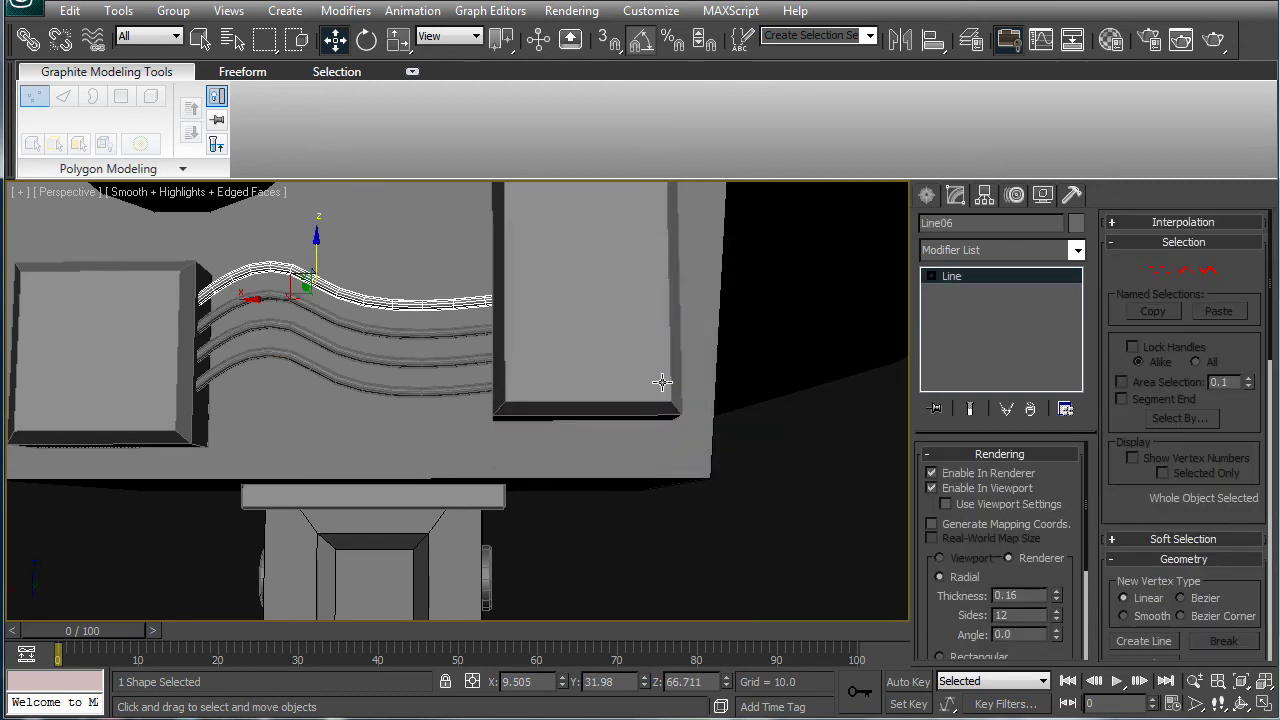
Raise the topmost cable's end vertex at the taller box to near the box's upper edge.
left_click(931, 276)
left_click(975, 292)
middle_click_drag(571, 301, 596, 298, "alt")
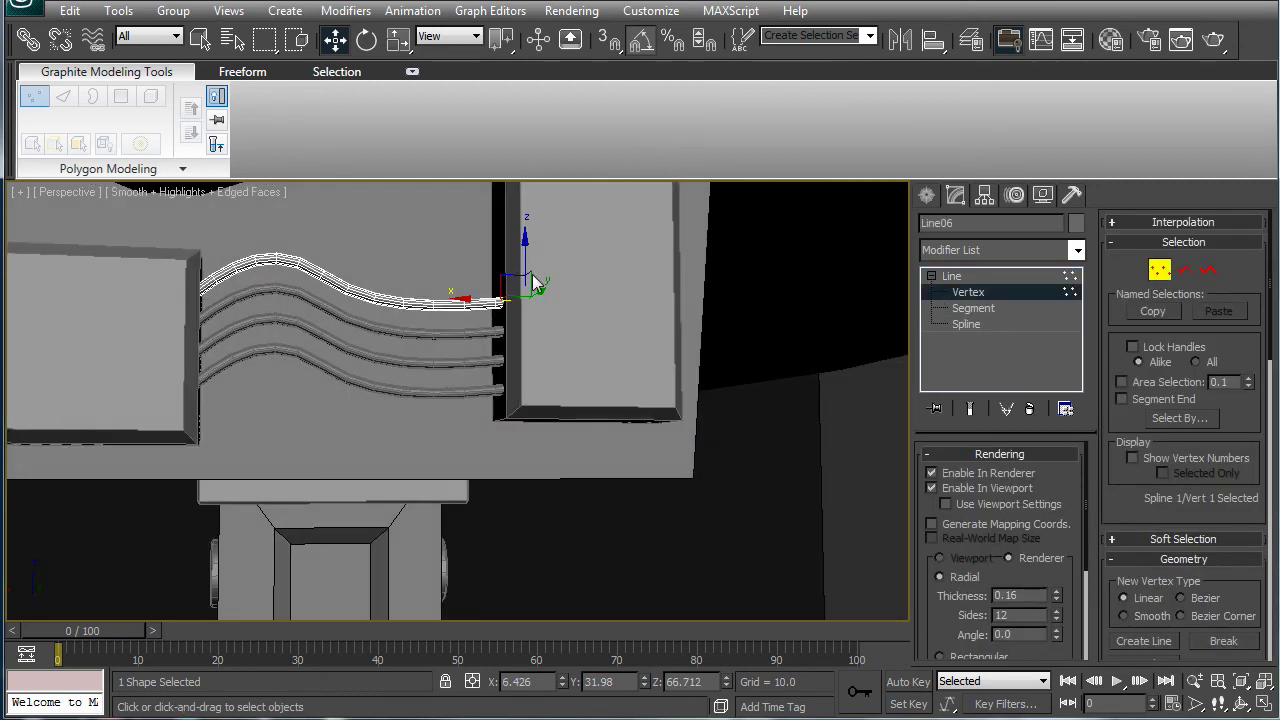
middle_click_drag(590, 342, 581, 469, "alt")
left_click_drag(509, 372, 526, 277)
left_click(947, 277)
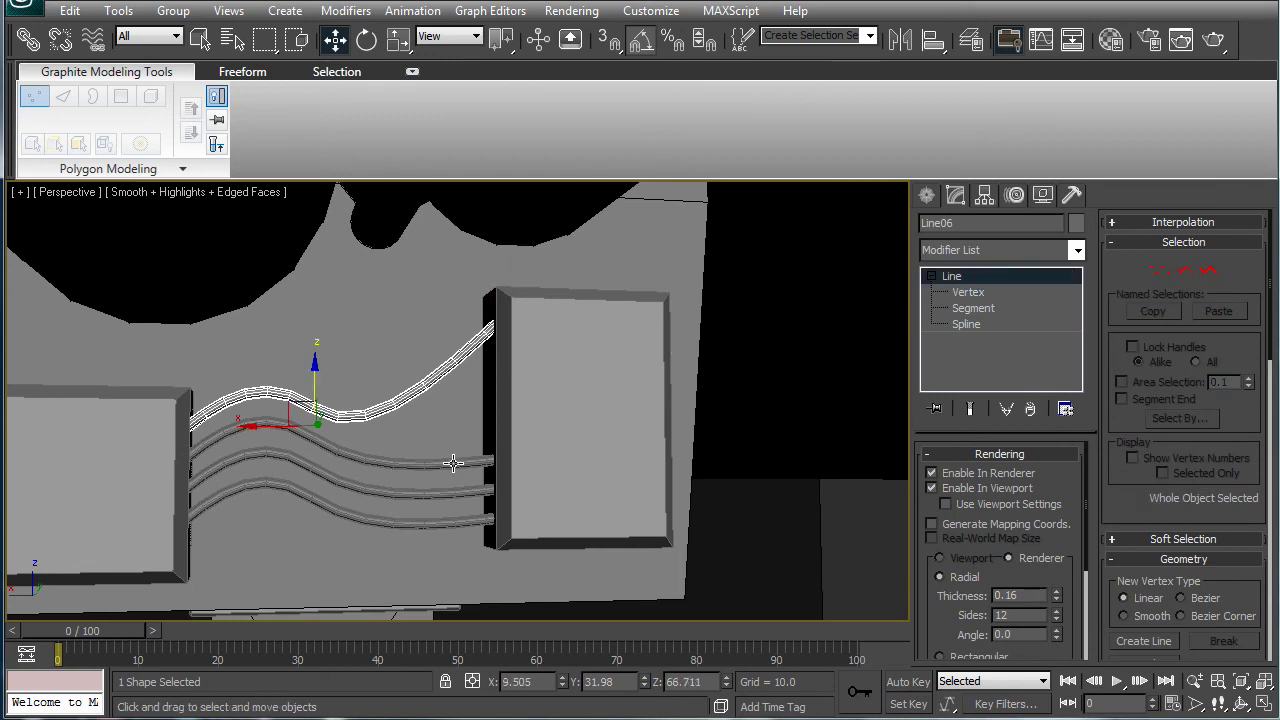
Raise the second cable's end vertex at the taller box to about the upper middle of its side.
left_click(453, 463)
left_click(931, 276)
left_click(968, 292)
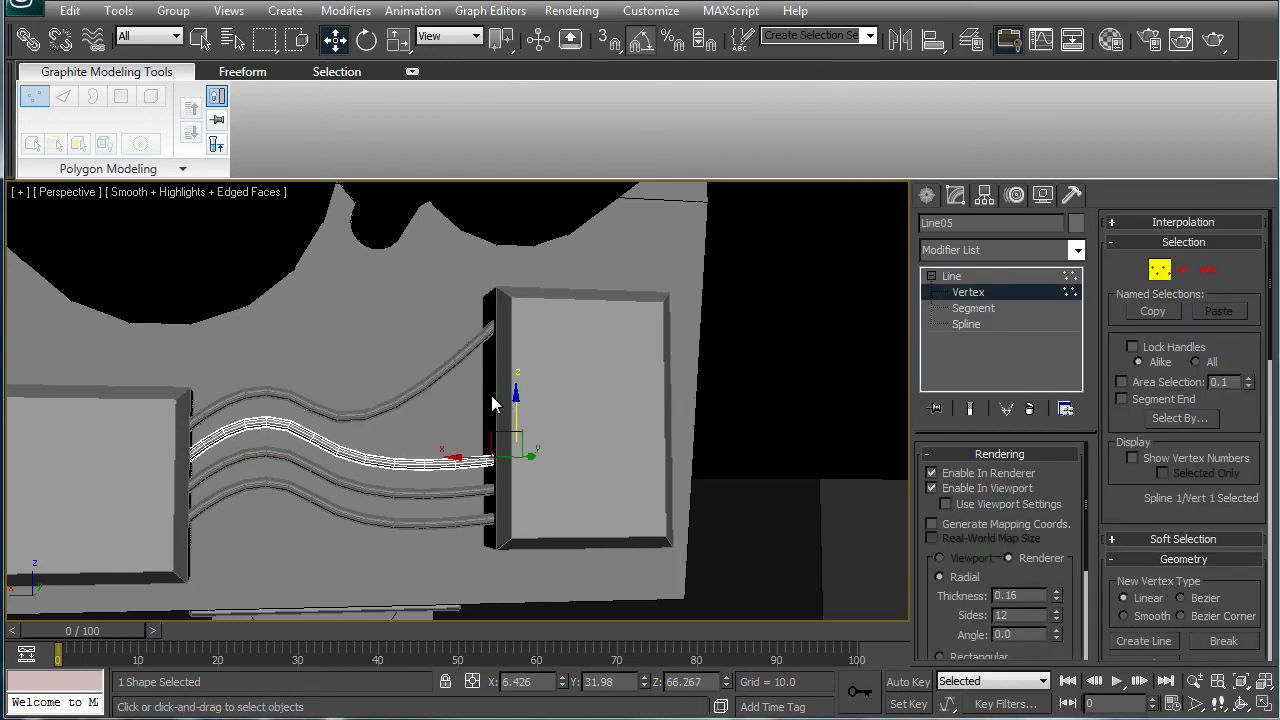
left_click_drag(540, 454, 541, 374)
left_click(950, 276)
Raise the third cable's end vertex at the taller box to Z 66.485.
left_click(449, 490)
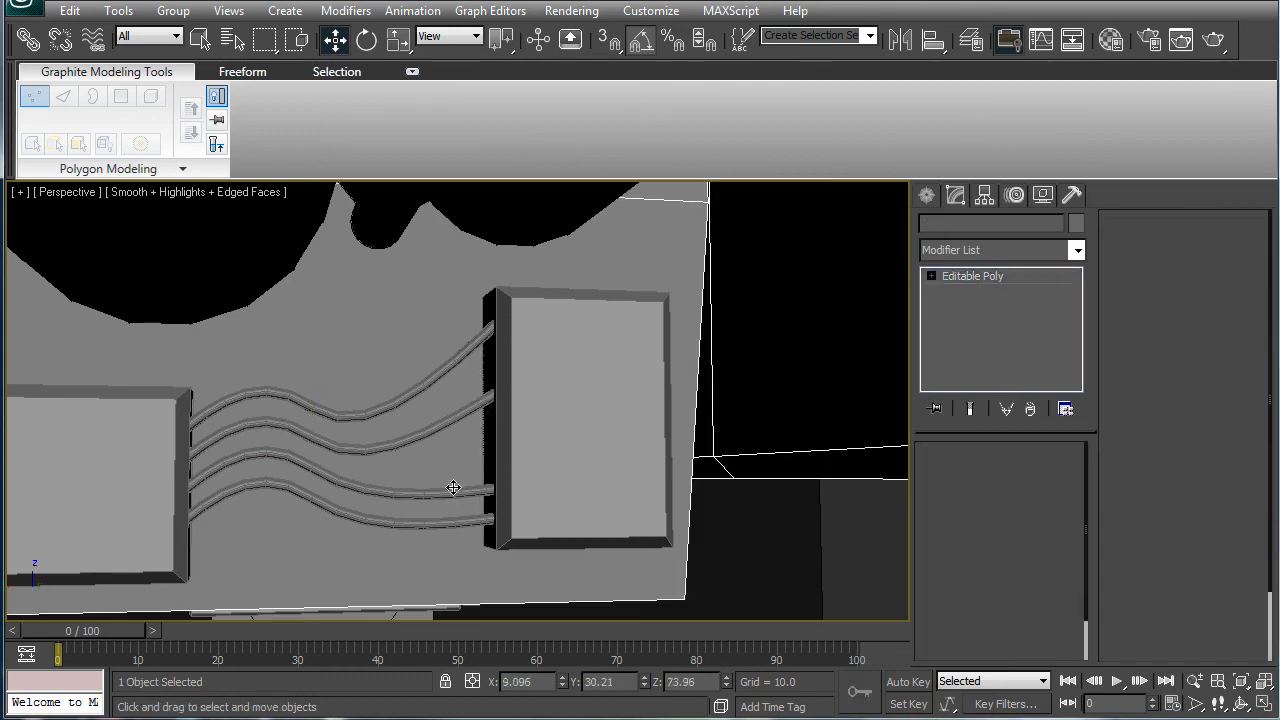
left_click(964, 292)
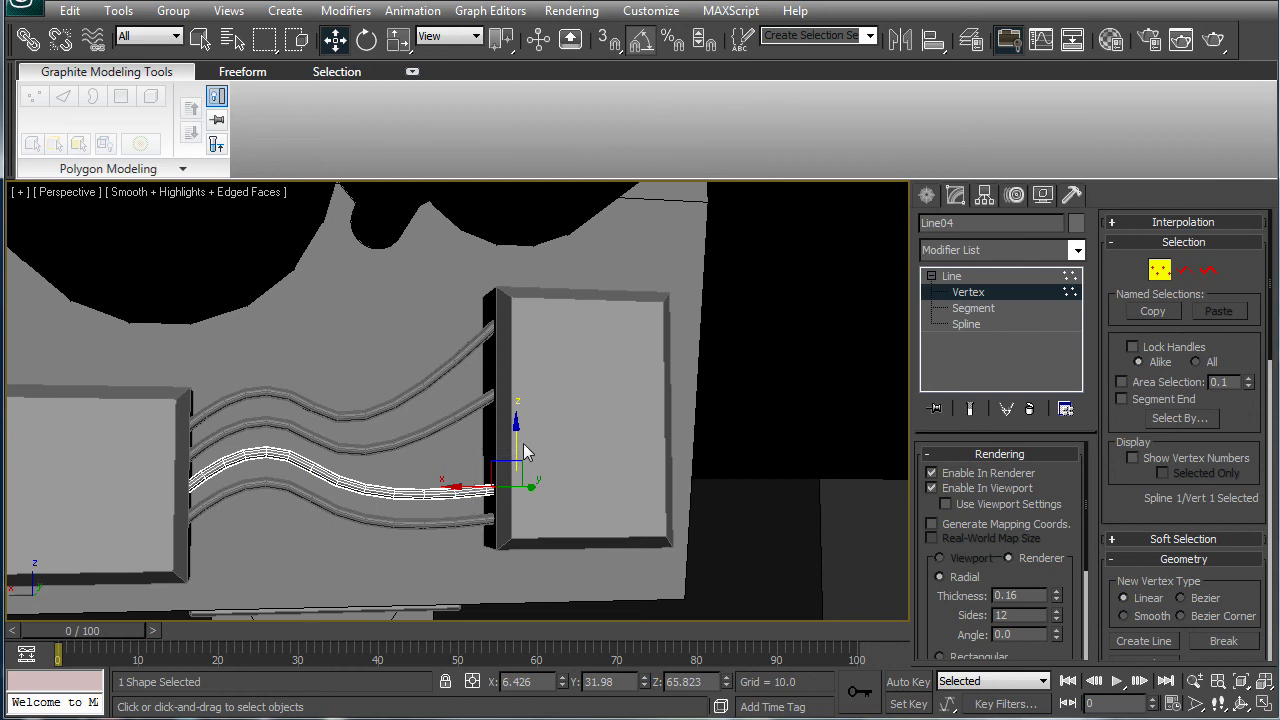
left_click_drag(521, 441, 537, 400)
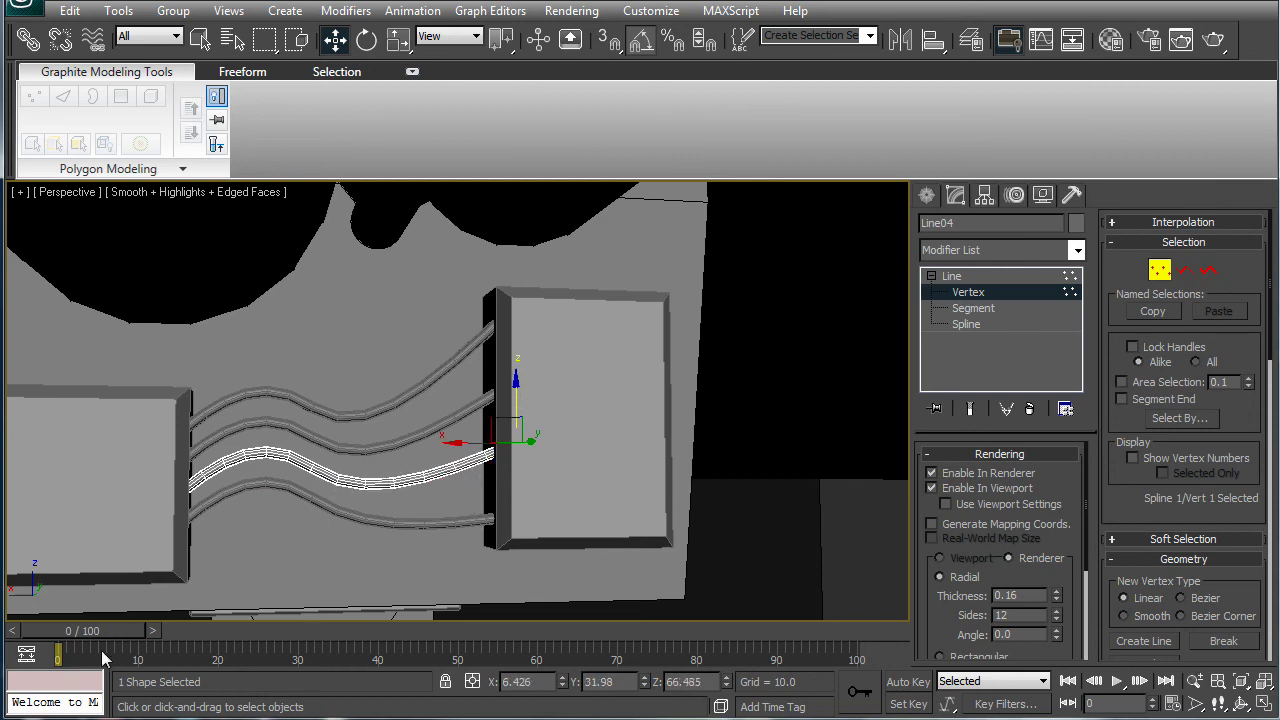